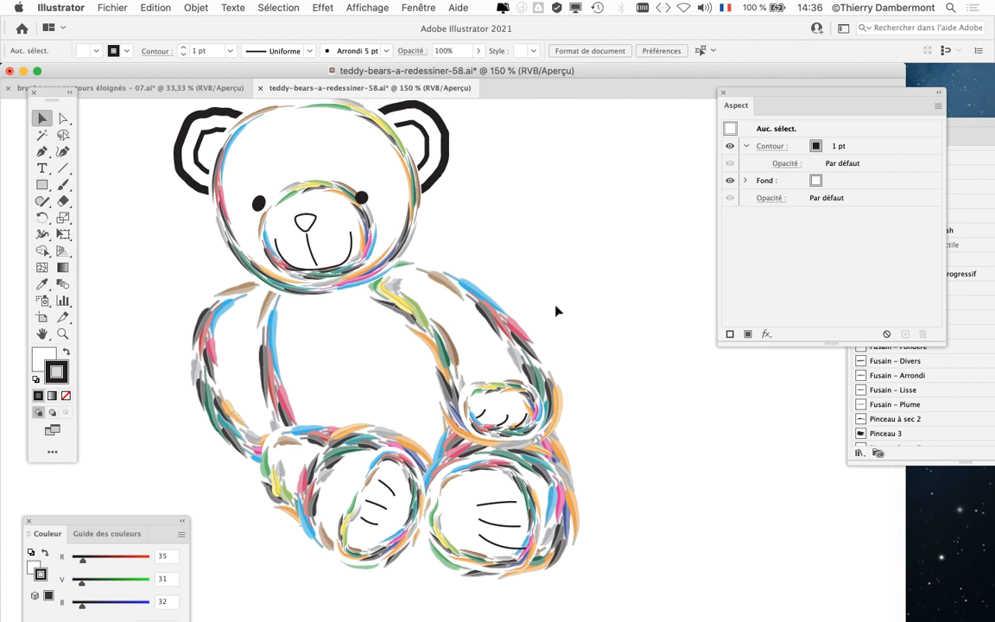
Select the feather-brushed outline of the bear's arm beside the blank canvas area and examine its strokes up close
click(518, 337)
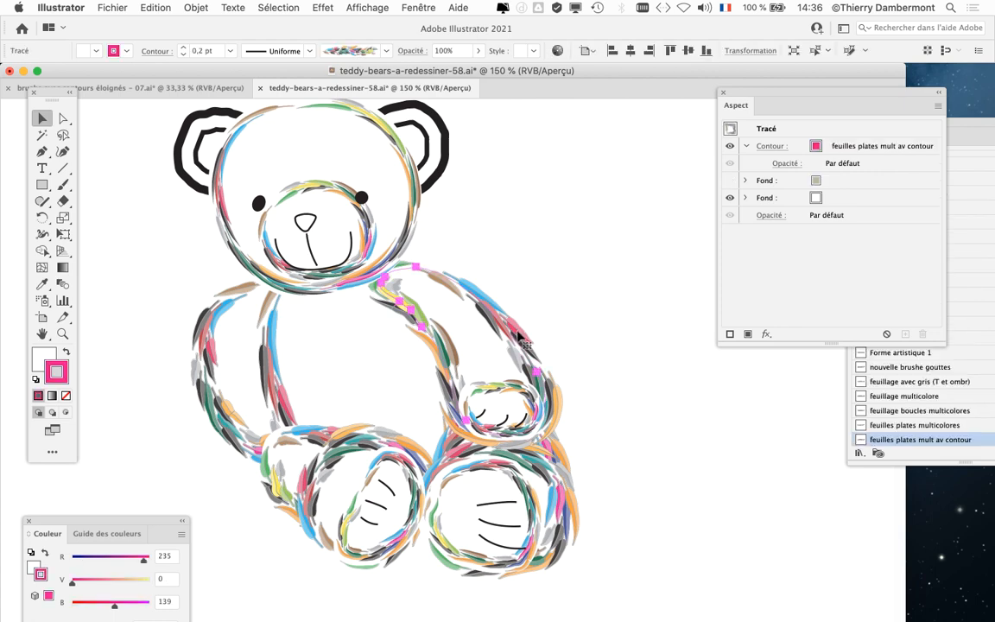
scroll(518, 337, up, 4)
scroll(550, 384, down, 3)
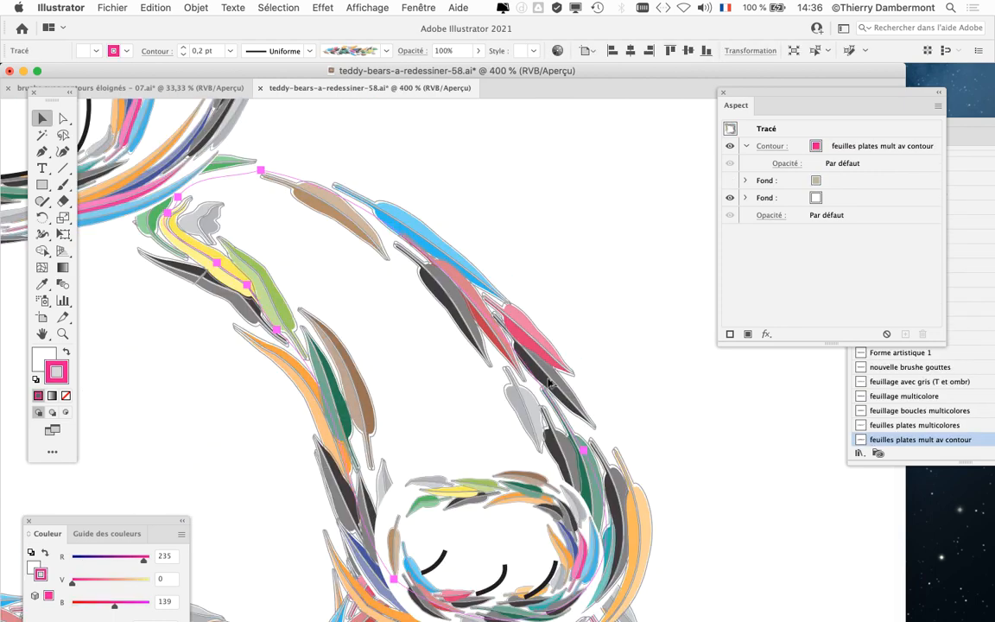
drag(589, 331, 520, 329)
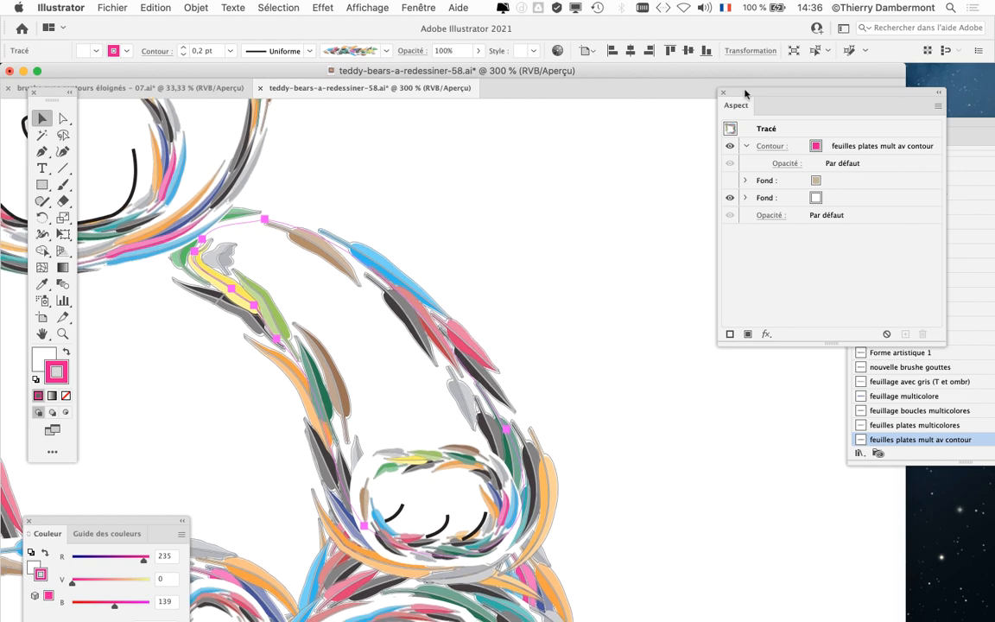
Close the Appearance (Aspect) palette and reposition the Brushes (Formes) palette next to the bear
click(724, 93)
drag(887, 139, 561, 121)
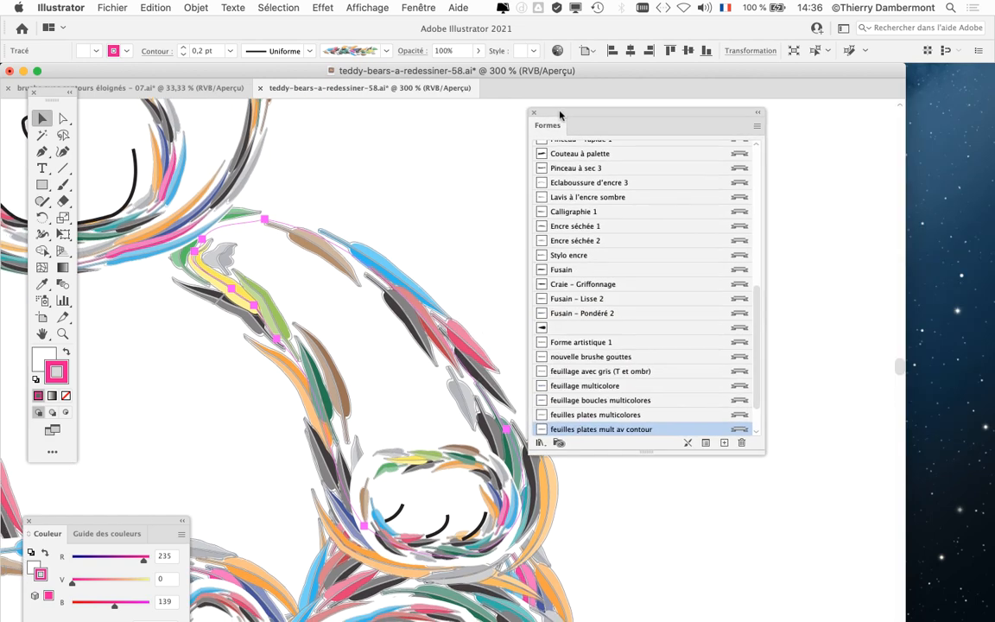
scroll(631, 397, down, 2)
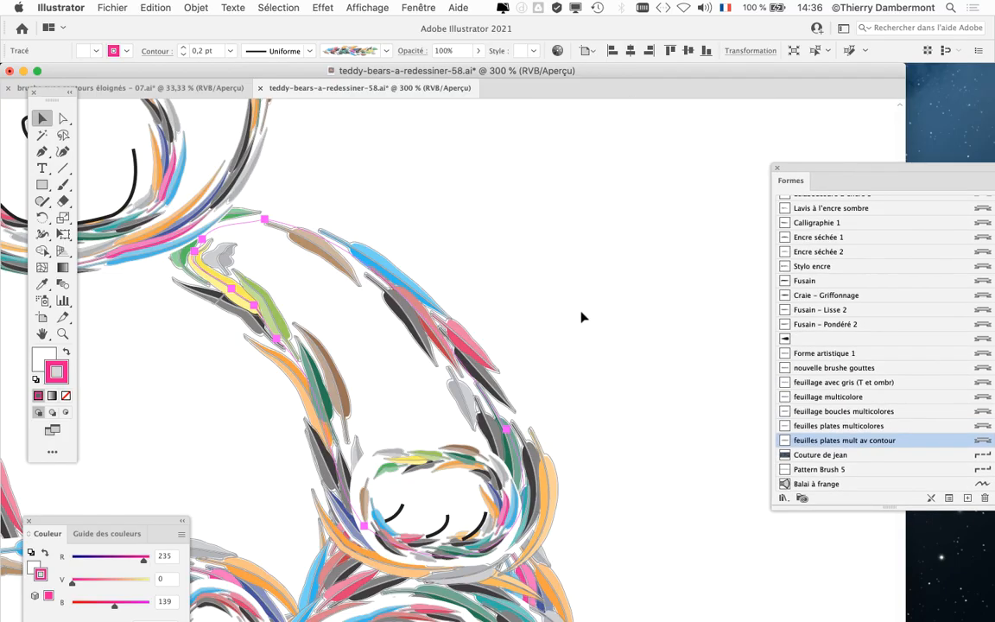
scroll(584, 318, down, 2)
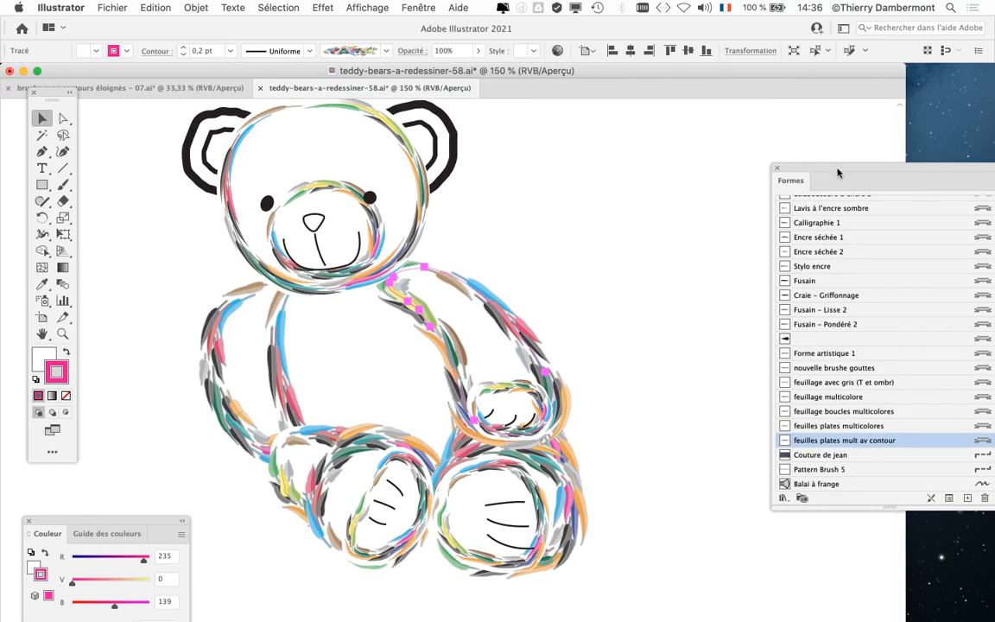
mouse_move(837, 173)
mouse_down()
mouse_move(567, 121)
mouse_move(616, 136)
mouse_up()
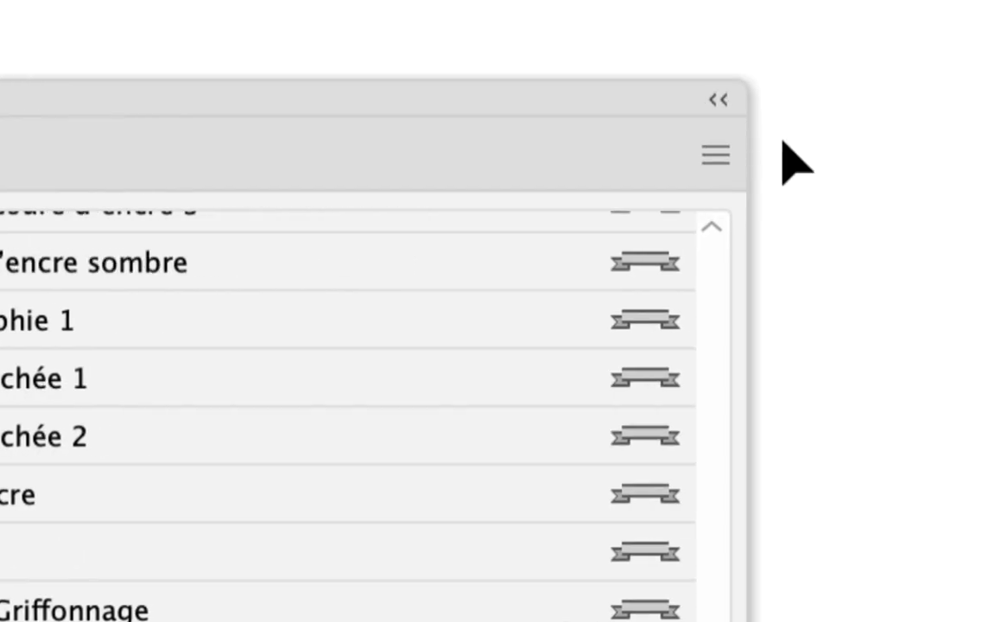
Display the brushes as thumbnails and examine the multicoloured feather and leaf brushes near the end of the collection
click(780, 144)
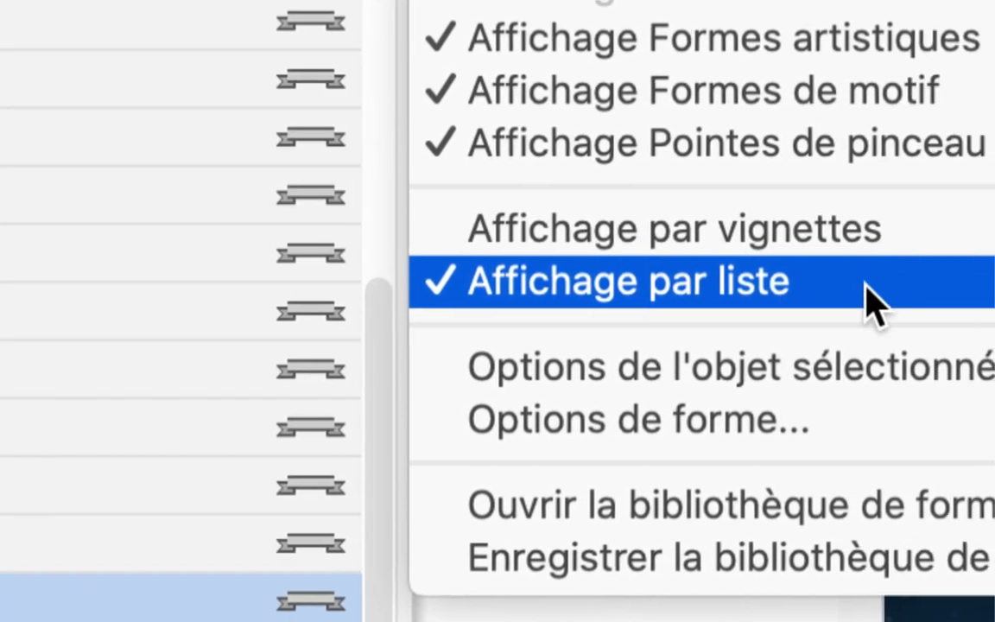
click(870, 298)
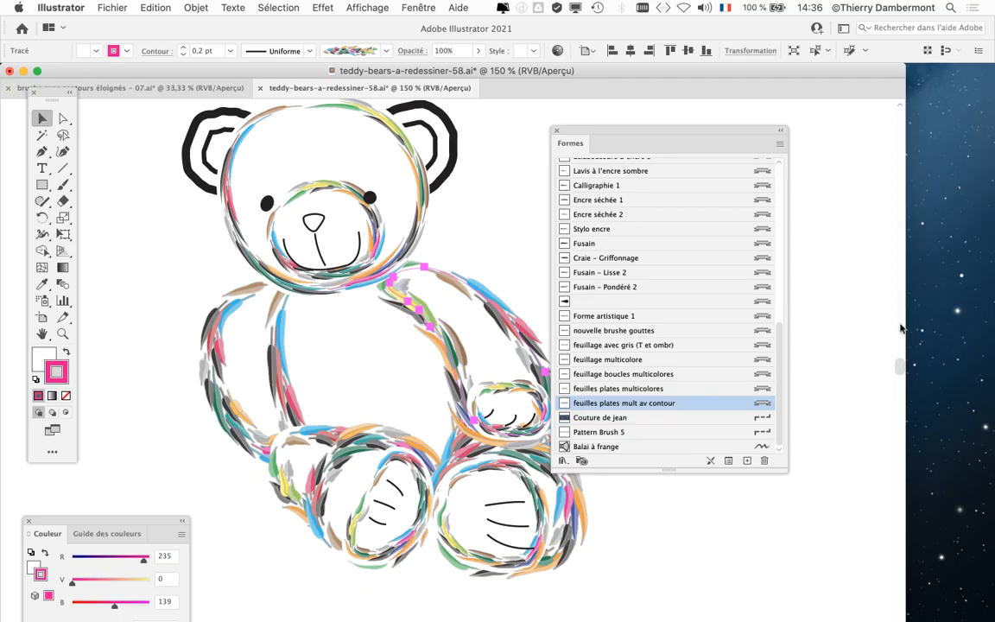
click(781, 144)
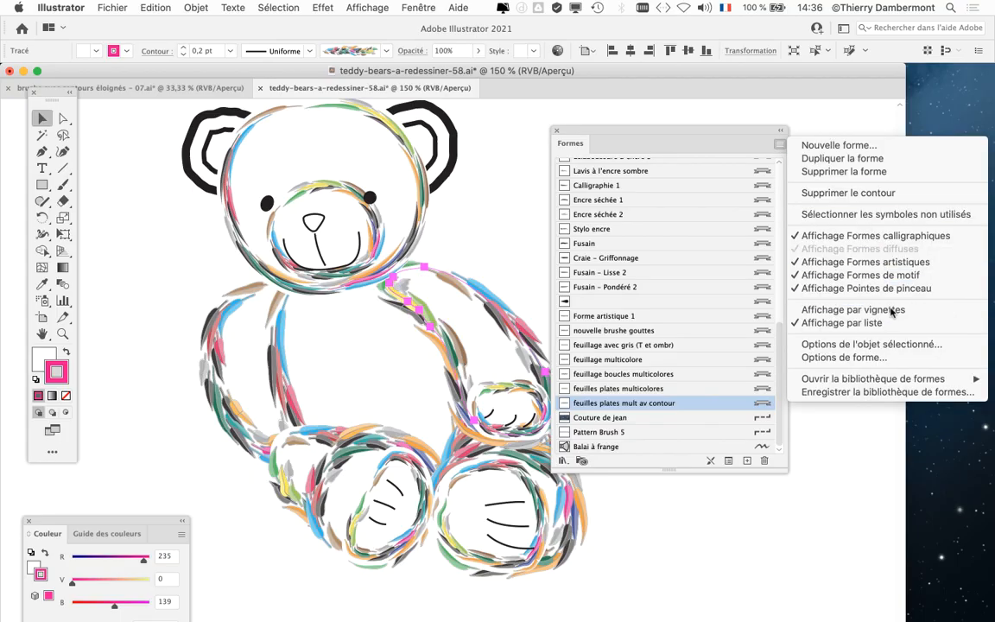
click(893, 372)
scroll(693, 300, down, 2)
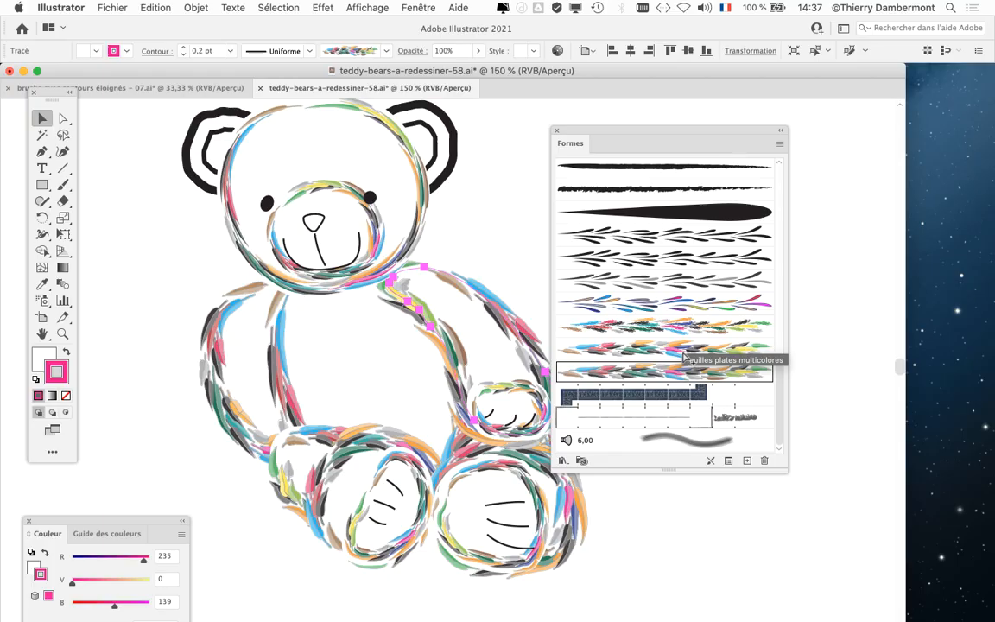
Return the brushes to list view, make their palette narrower and taller, and park it away from the bear
click(779, 146)
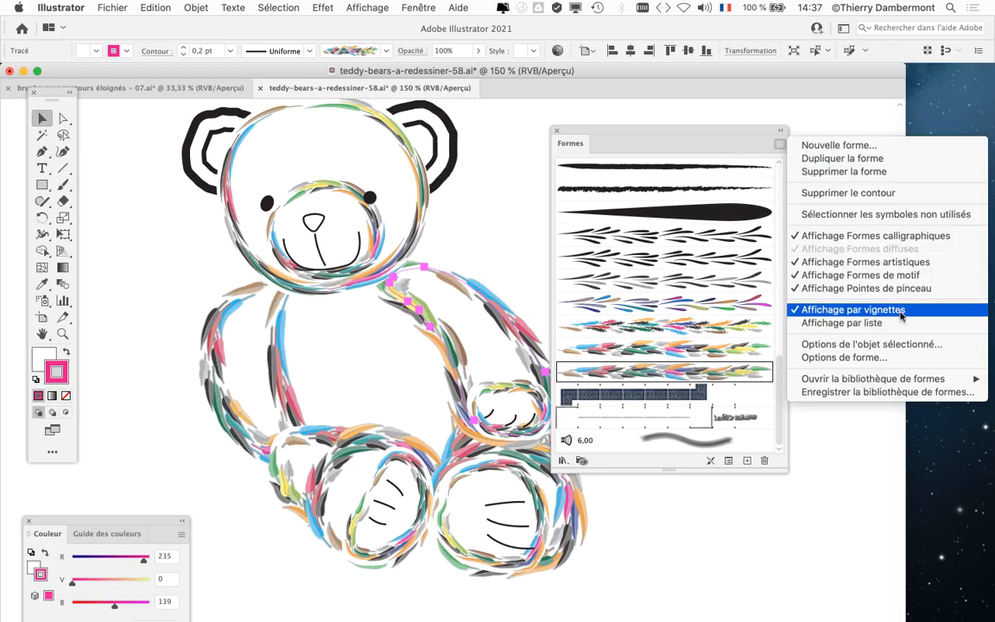
click(839, 322)
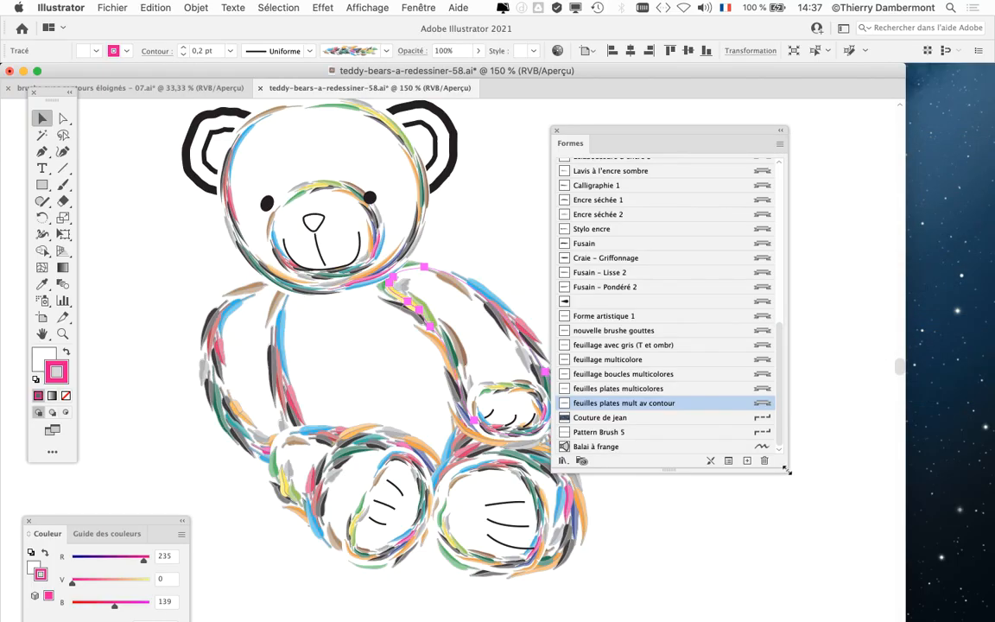
drag(786, 471, 715, 511)
drag(539, 131, 760, 109)
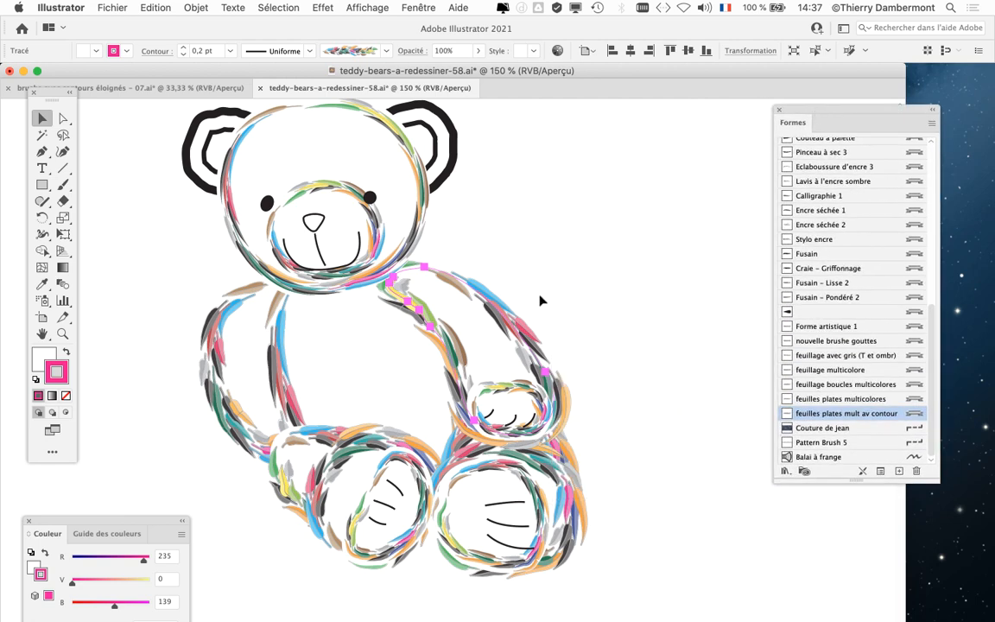
Set the document raster effects resolution to a custom 18 ppp
key(super+minus)
key(super+minus)
scroll(548, 306, right, 5)
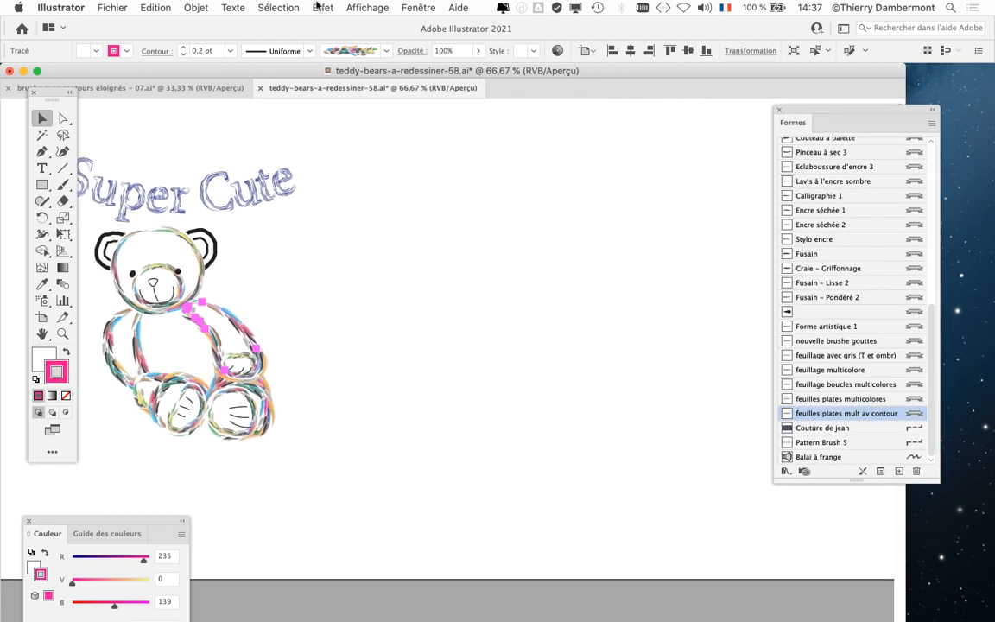
click(320, 7)
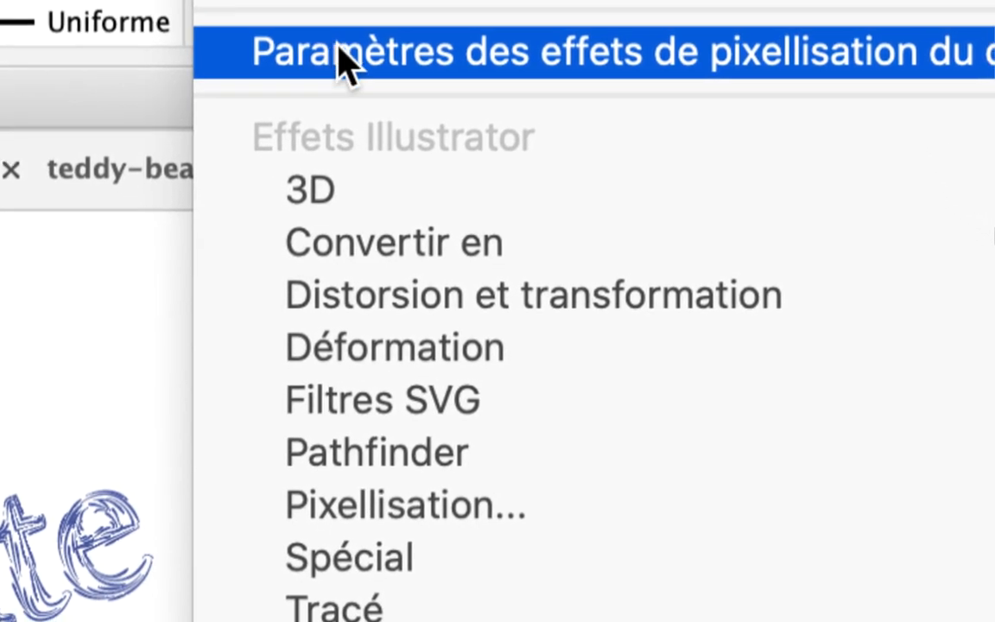
click(343, 54)
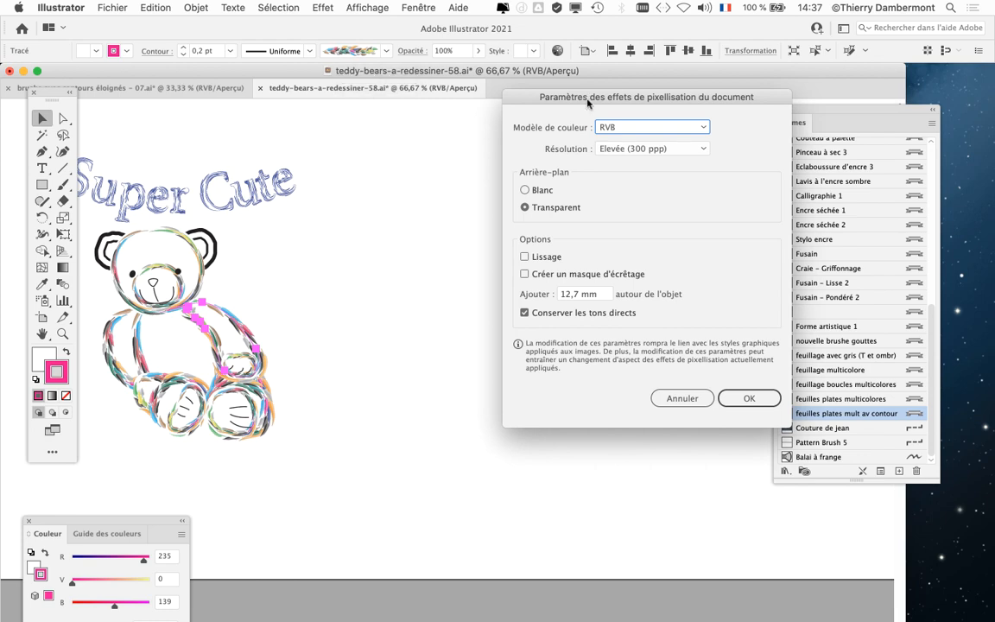
drag(526, 95, 416, 166)
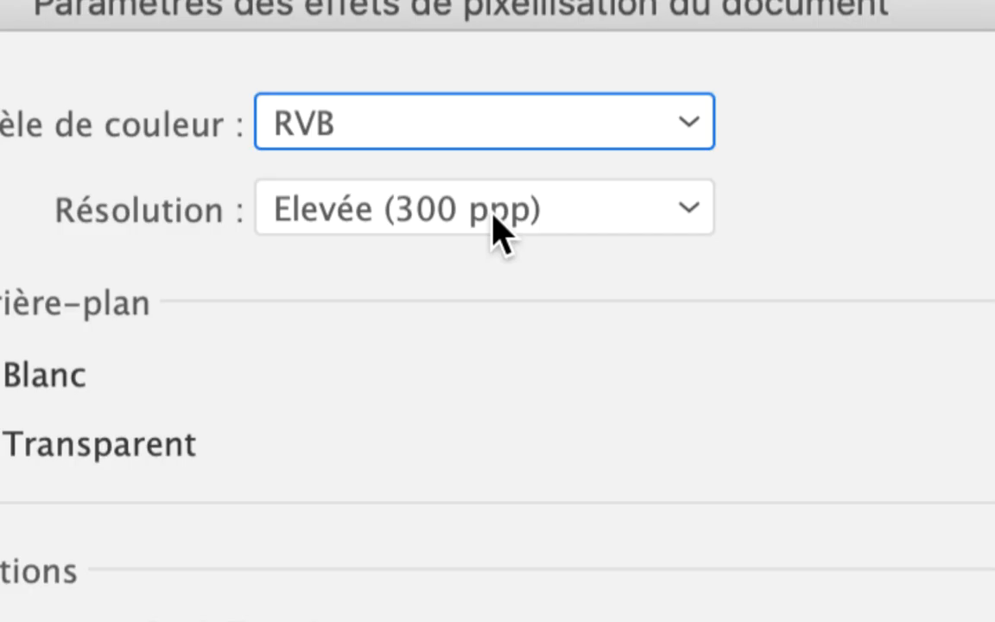
click(495, 218)
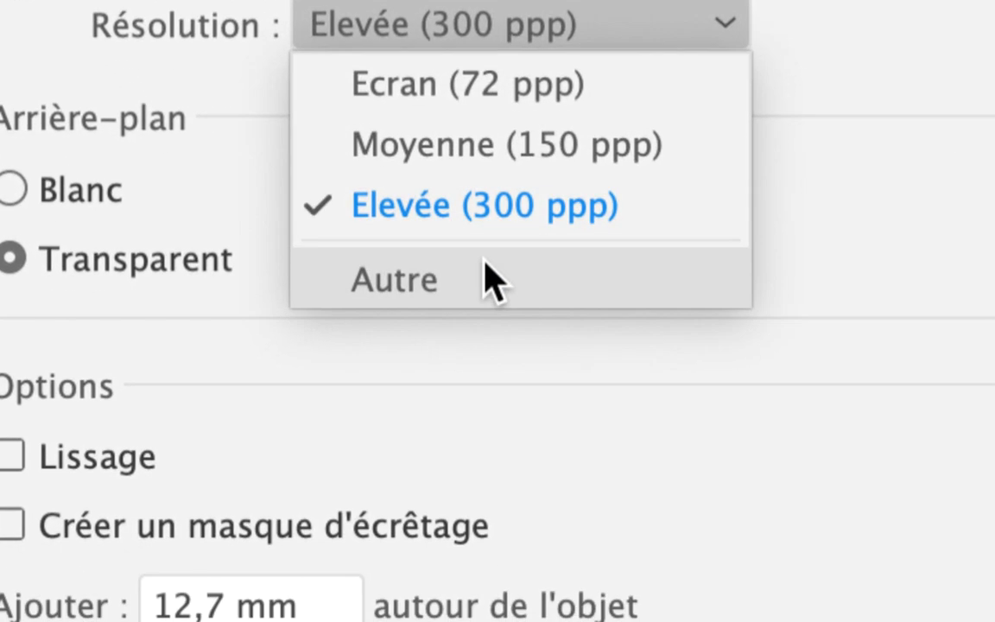
click(491, 279)
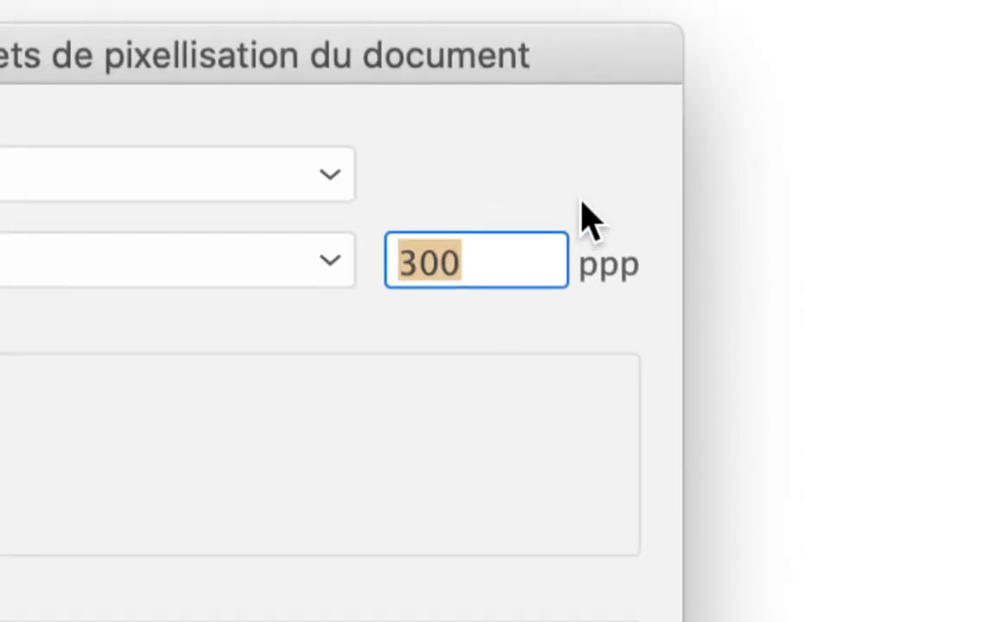
text(18)
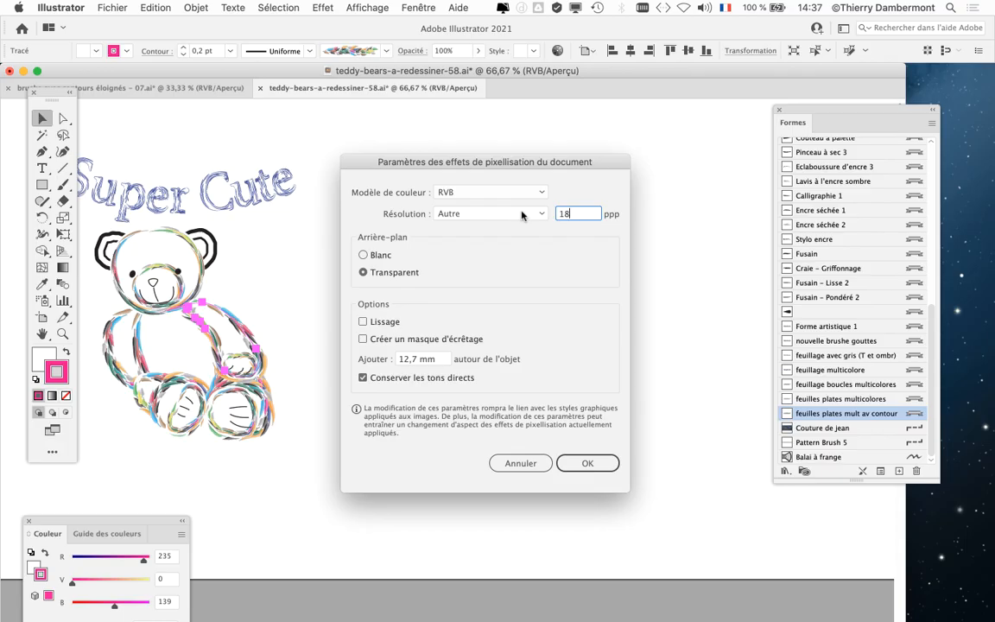
click(608, 465)
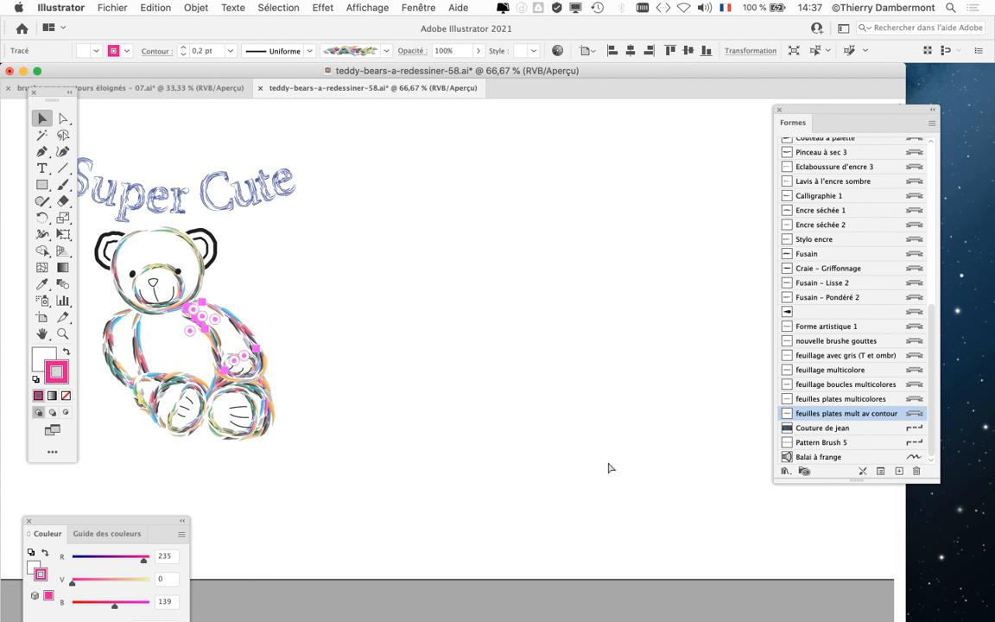
Reopen the document raster effects settings, review the available resolutions and confirm with Autre at 18 ppp
click(323, 7)
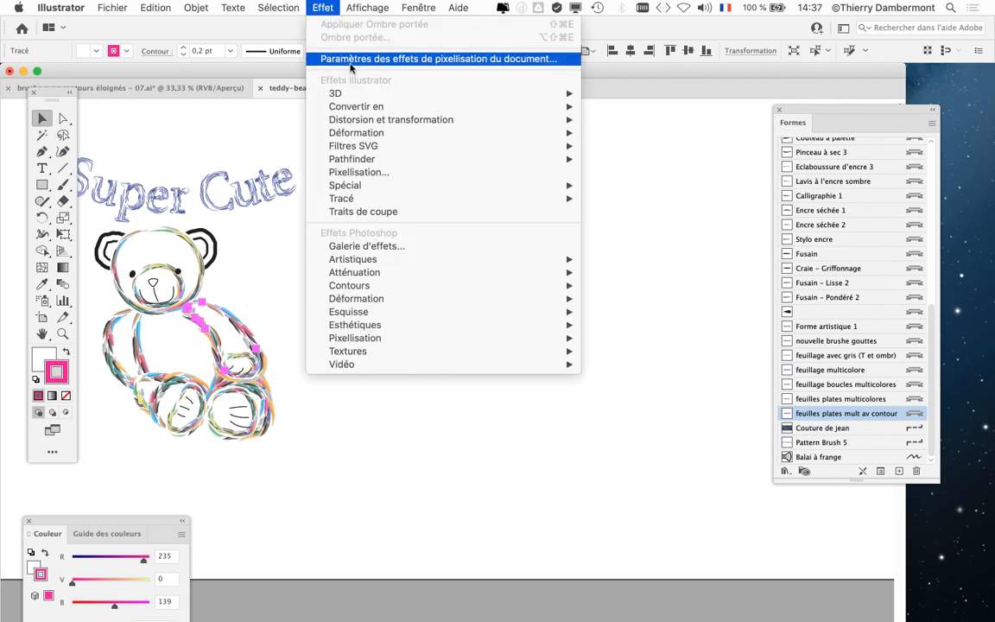
click(315, 60)
click(459, 214)
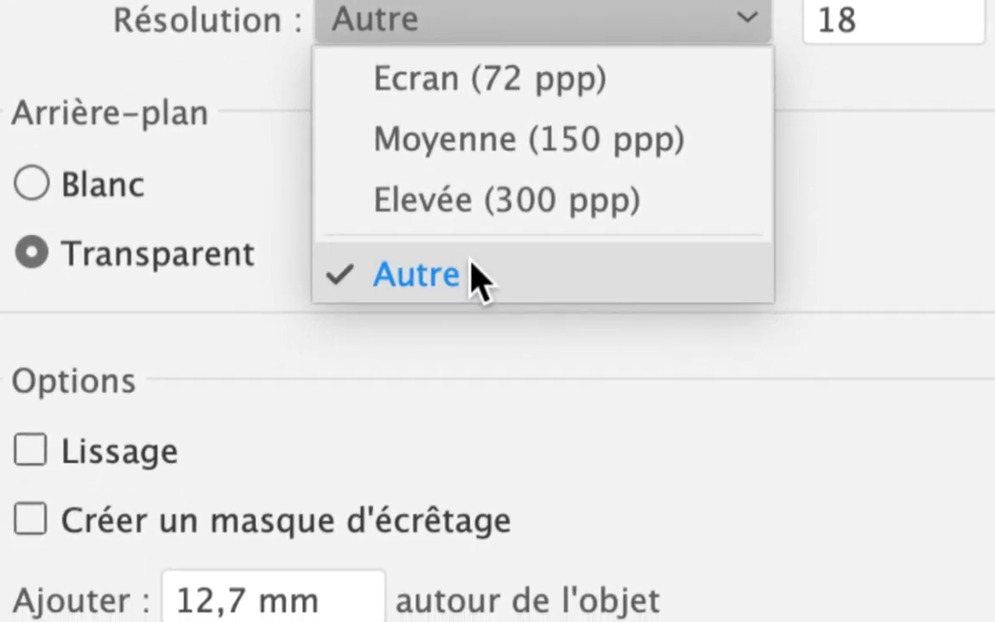
click(473, 277)
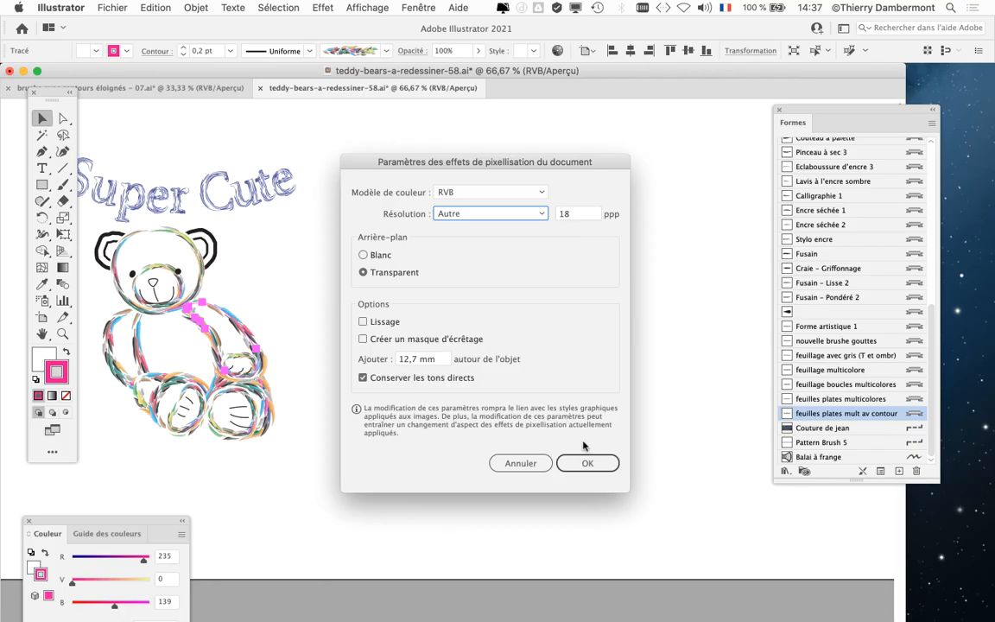
click(587, 463)
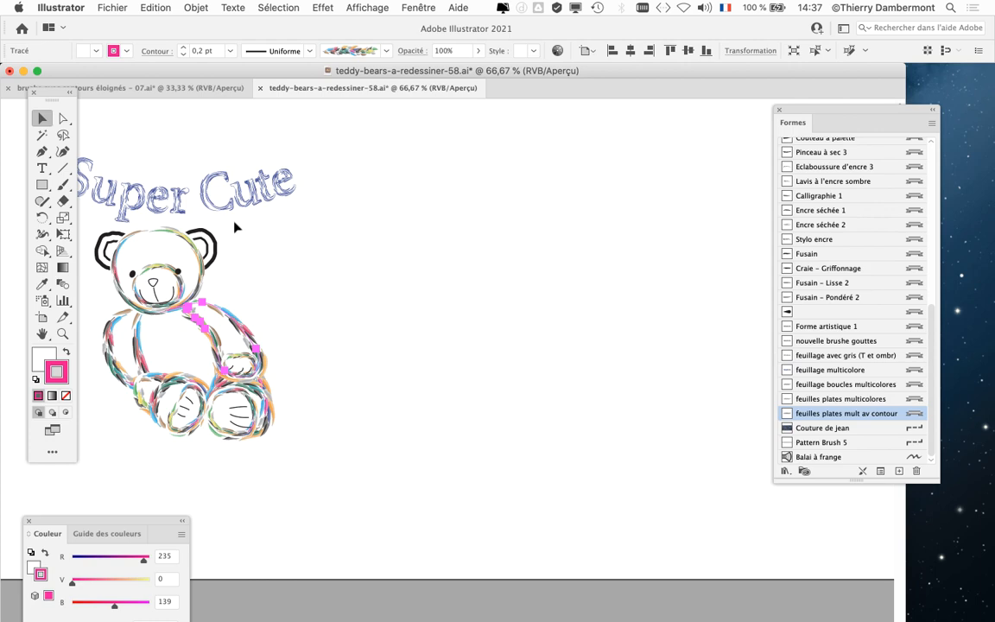
Switch to the document "brushe avec contours éloignés - 07.ai" to view the leaf artwork
click(18, 8)
mouse_move(111, 93)
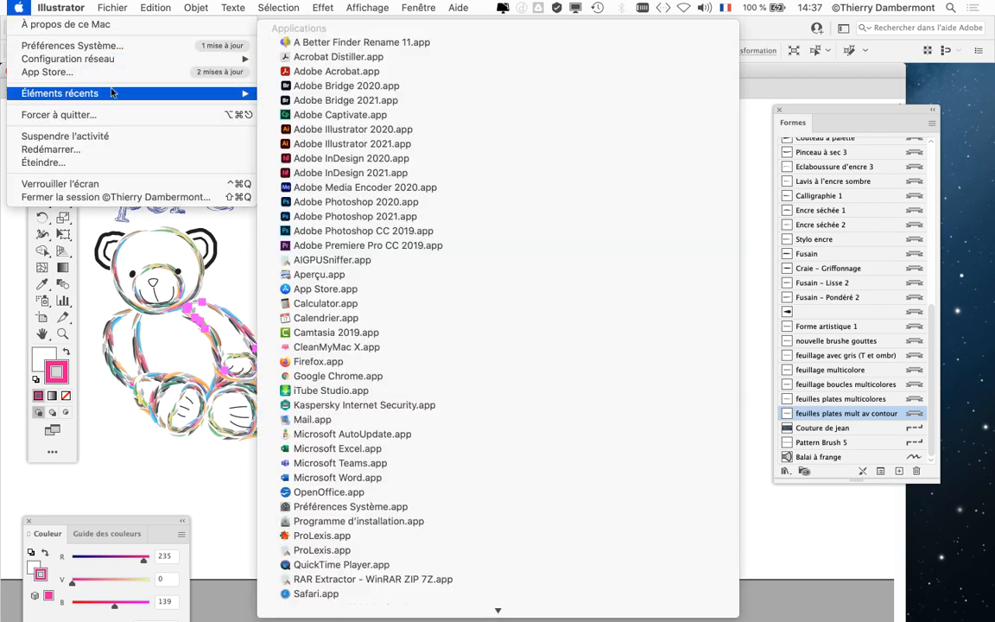
click(184, 90)
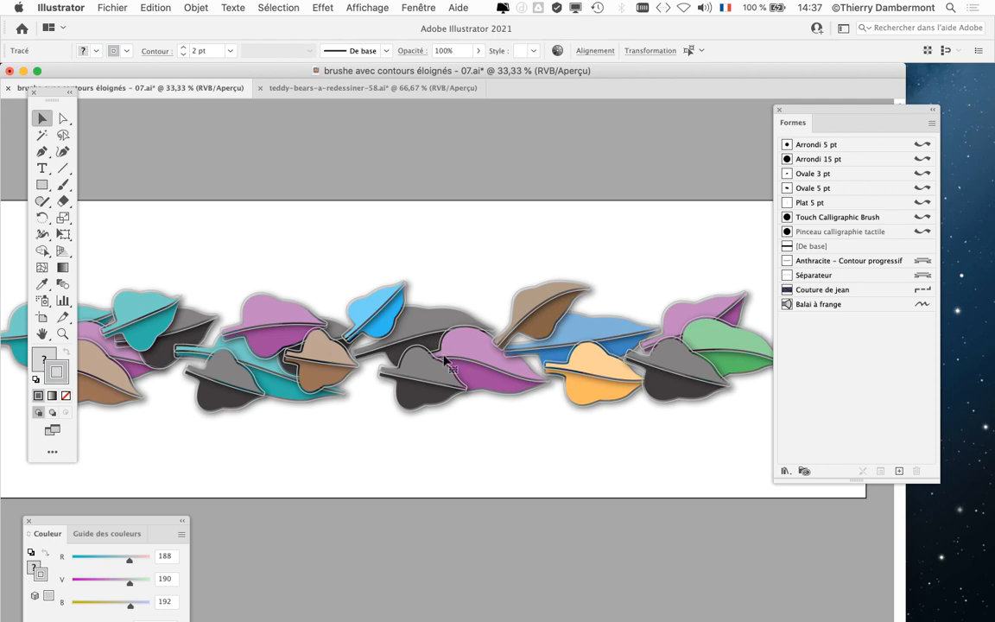
Switch to the Calculator, place it above the leaf artwork and compute 300 × 300
click(18, 8)
mouse_move(39, 92)
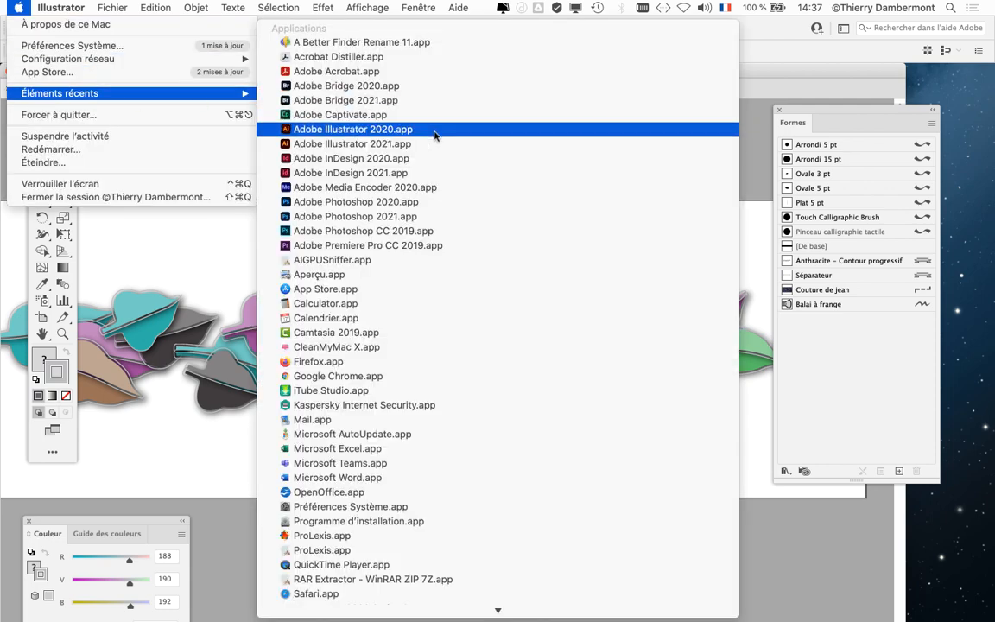
click(431, 303)
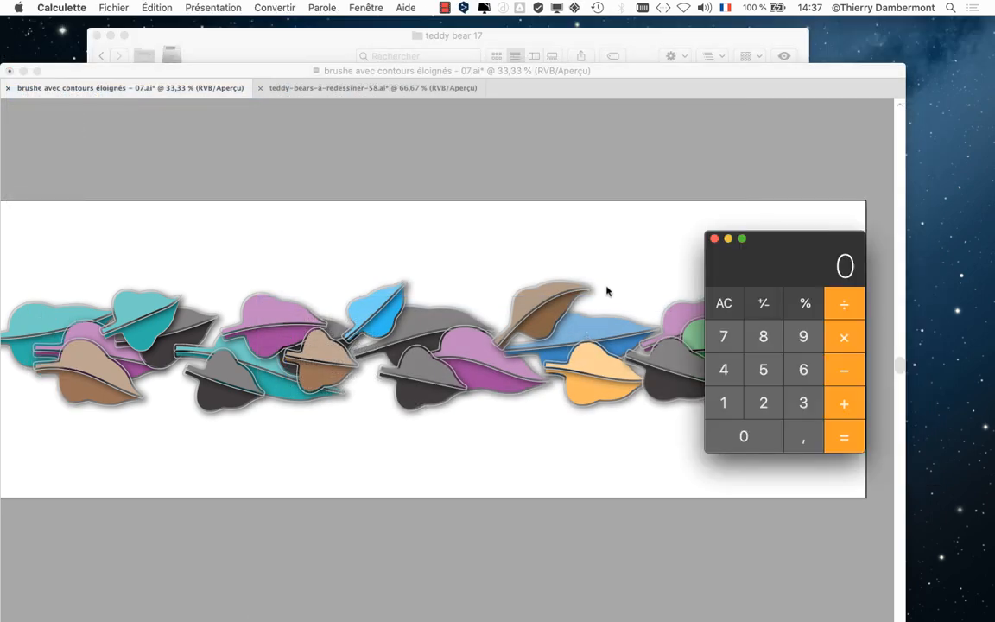
drag(762, 260, 402, 81)
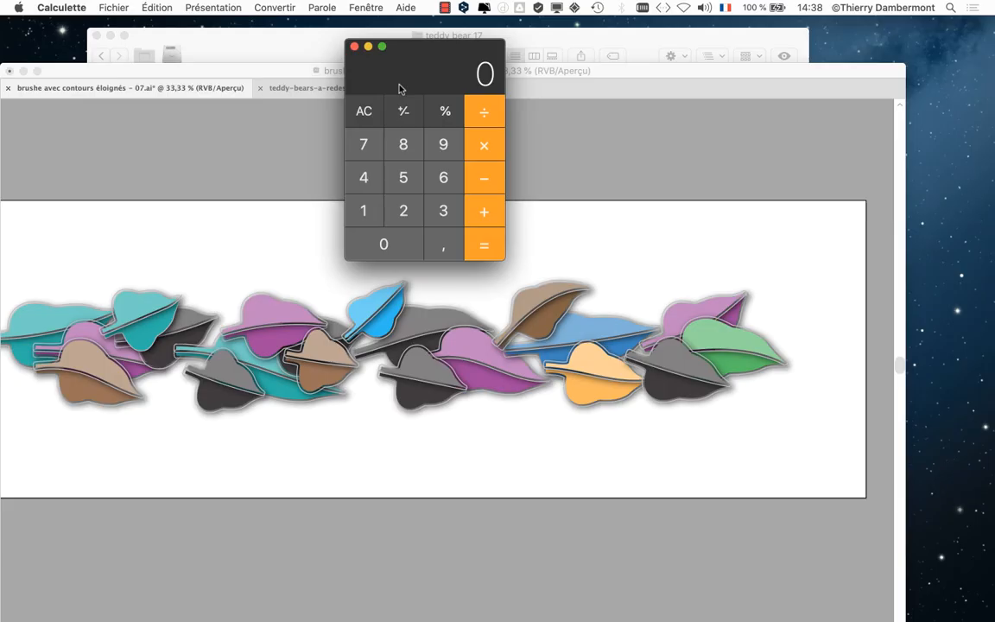
text(300*300=)
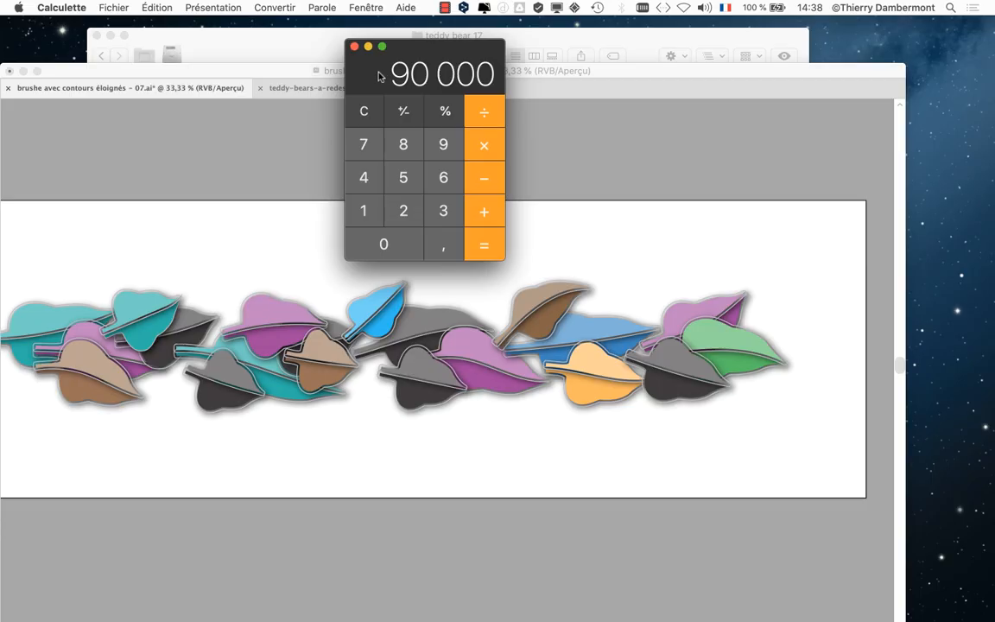
Compute 72 × 72, close the calculator and return to the document teddy-bears-a-redessiner-58.ai
click(361, 114)
text(72*72=)
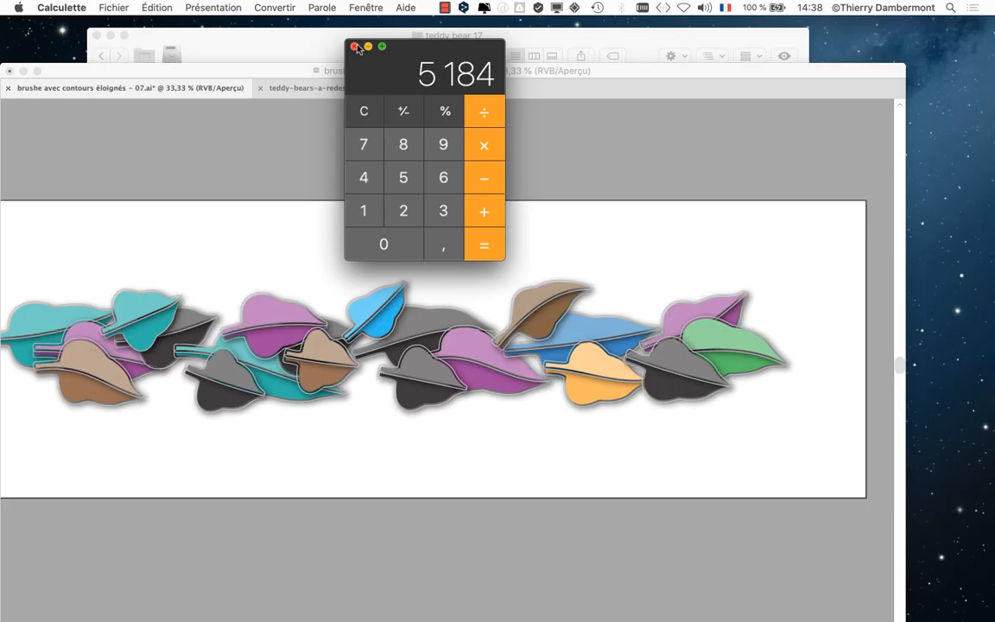
click(354, 47)
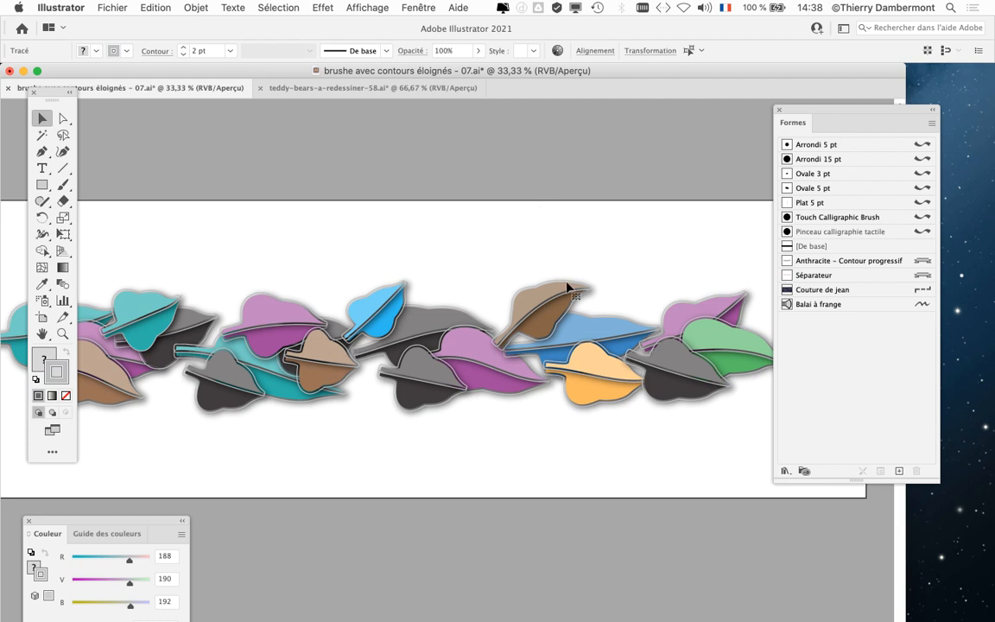
click(339, 89)
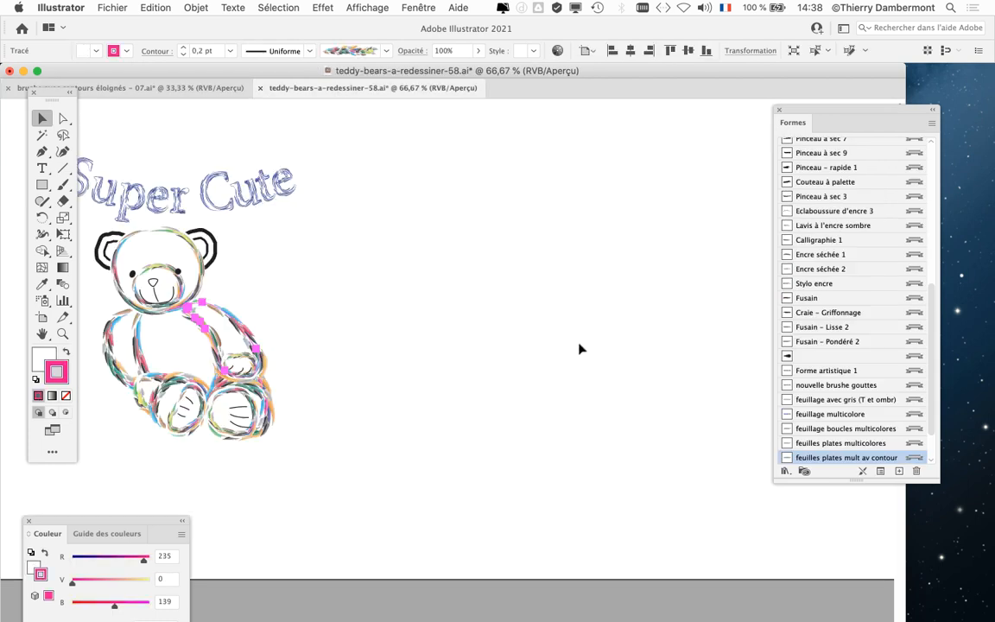
Select the two small leaf strips together and move them off the artboard, onto the pasteboard below the teddy bear
scroll(580, 349, down, 2)
mouse_move(570, 338)
mouse_down()
mouse_move(344, 320)
mouse_move(270, 355)
mouse_up()
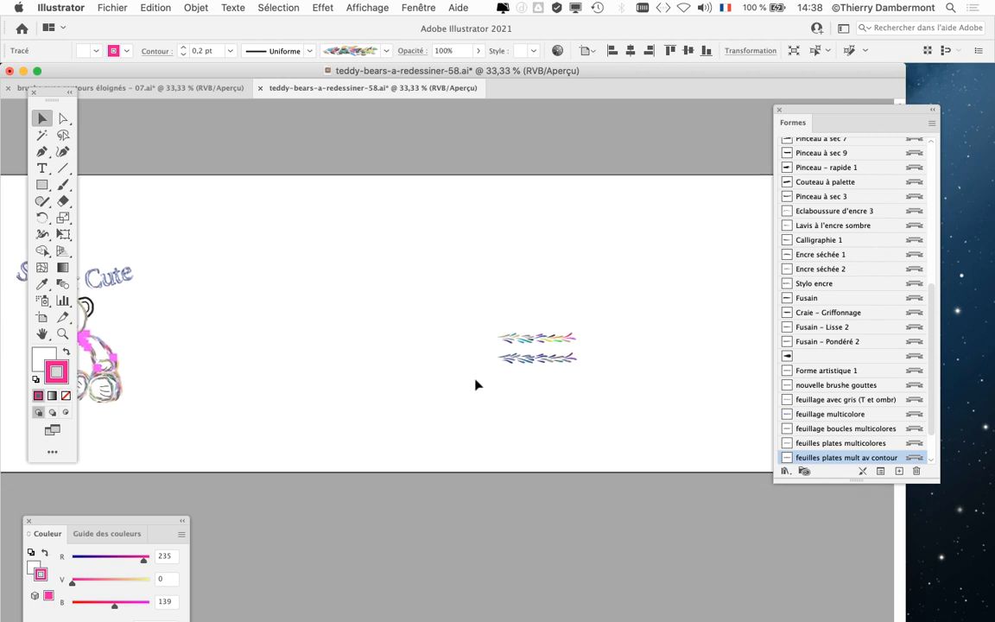
drag(444, 297, 383, 264)
scroll(392, 282, down, 1)
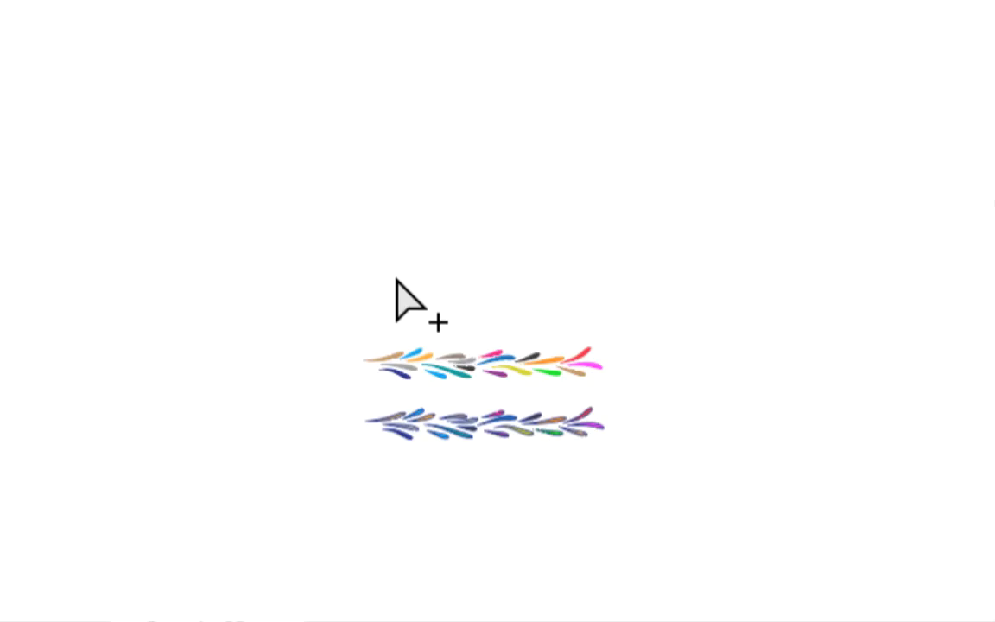
drag(397, 280, 413, 302)
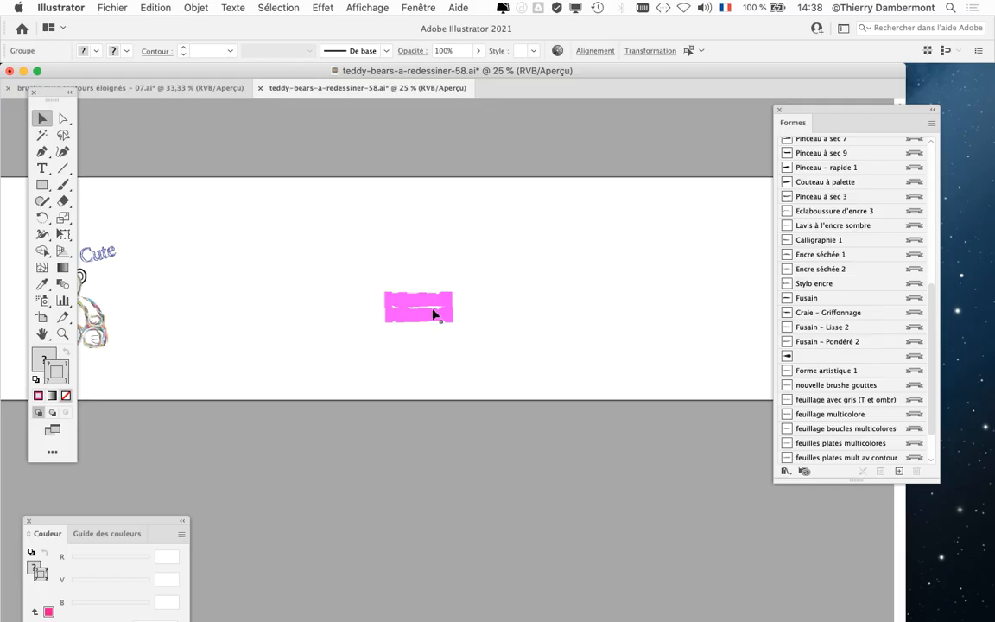
mouse_move(360, 262)
mouse_down()
mouse_move(440, 329)
mouse_move(140, 460)
mouse_up()
click(140, 459)
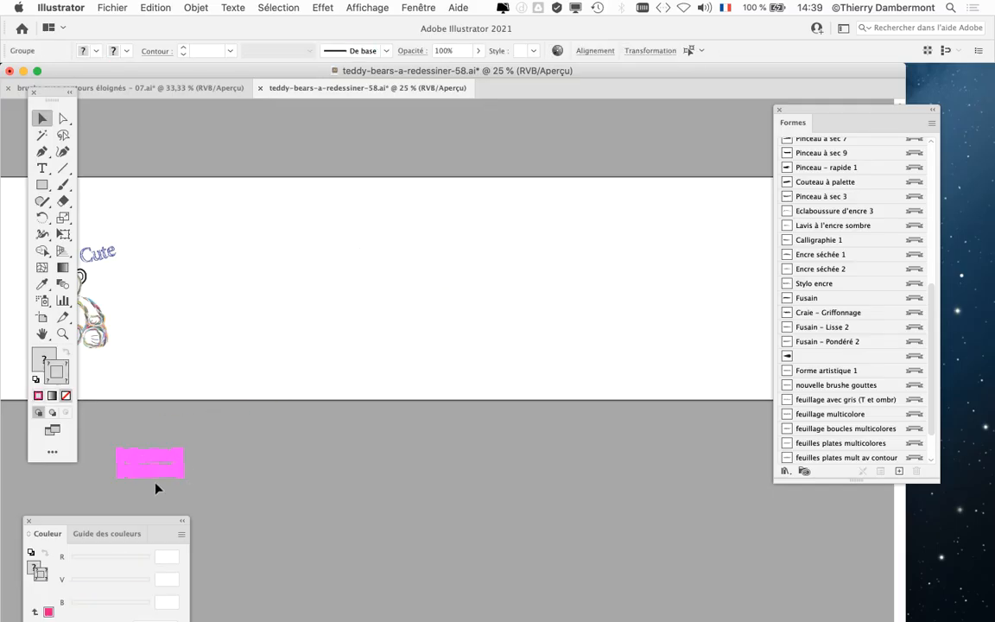
click(157, 488)
Try to move the two small leaf strips back onto the artboard and undo the move
drag(469, 284, 431, 290)
scroll(472, 311, down, 1)
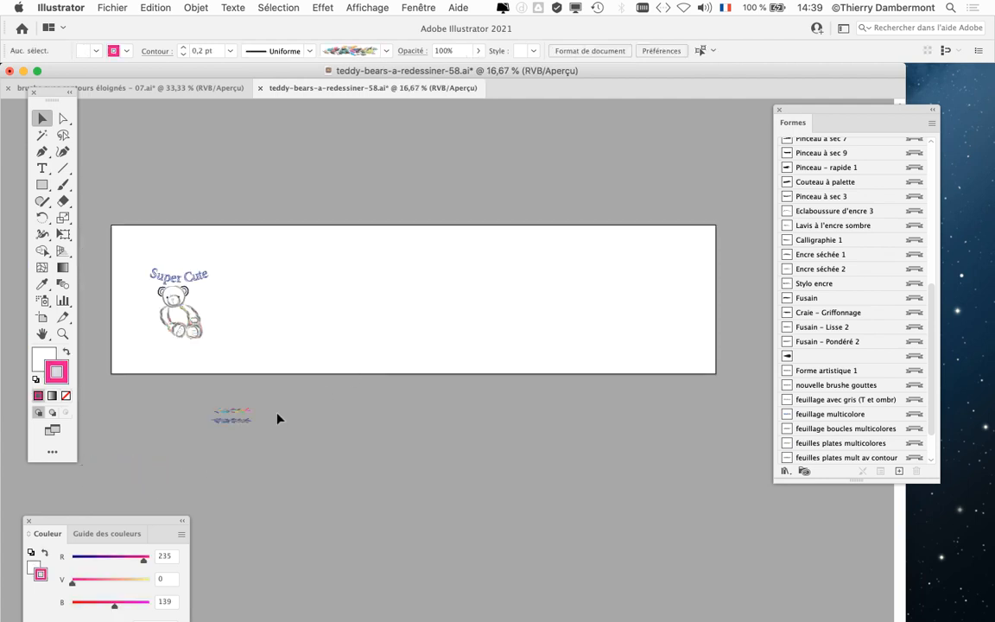
drag(223, 401, 290, 492)
drag(242, 421, 426, 304)
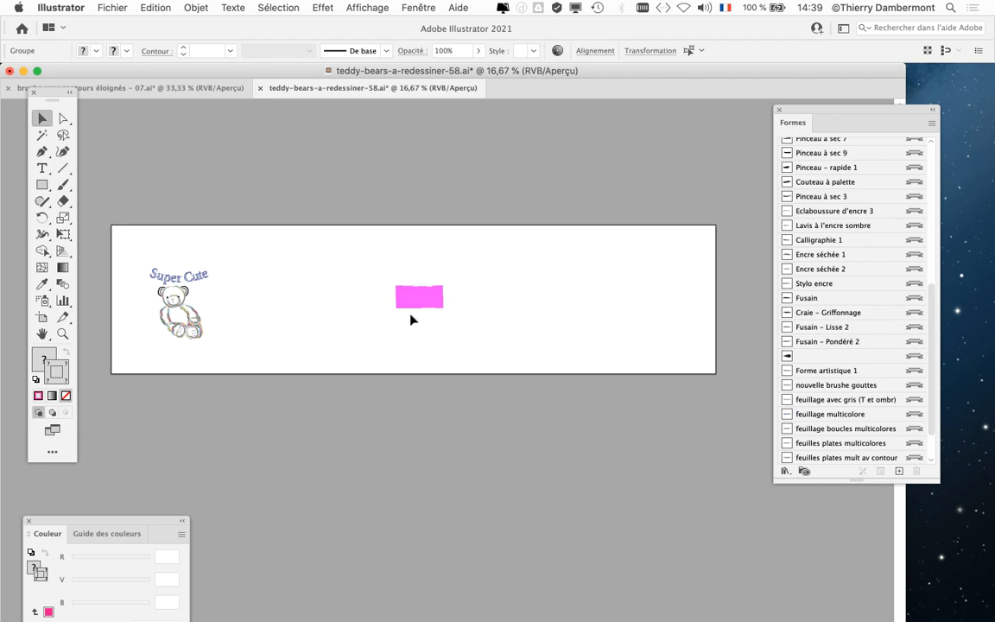
key(super+z)
click(459, 335)
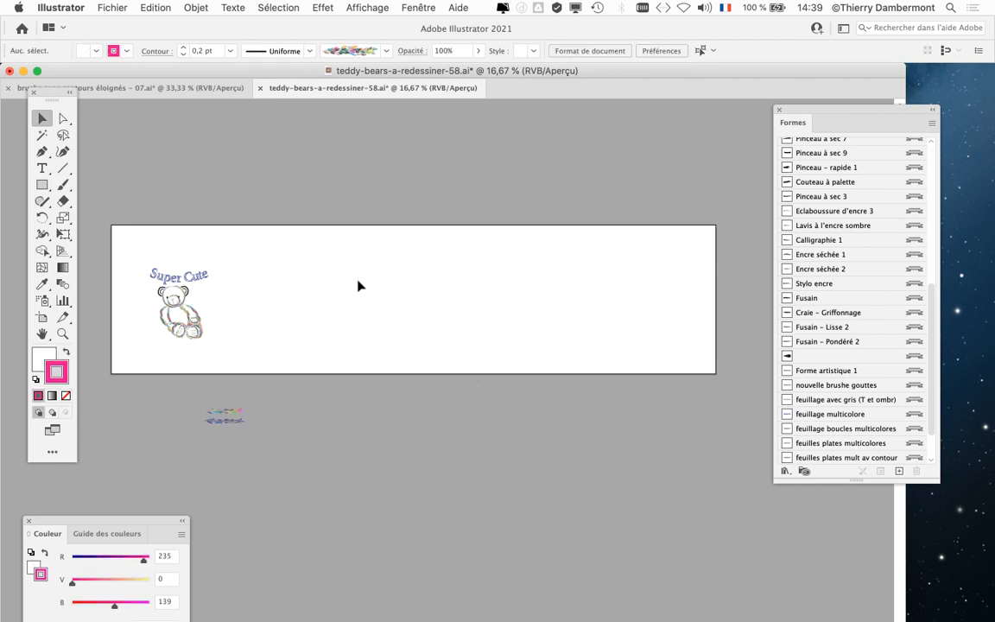
Switch to the document "brushe avec contours éloignés - 07.ai", bring the whole leaf artwork into view and move the toolbox clear of the document names
click(166, 87)
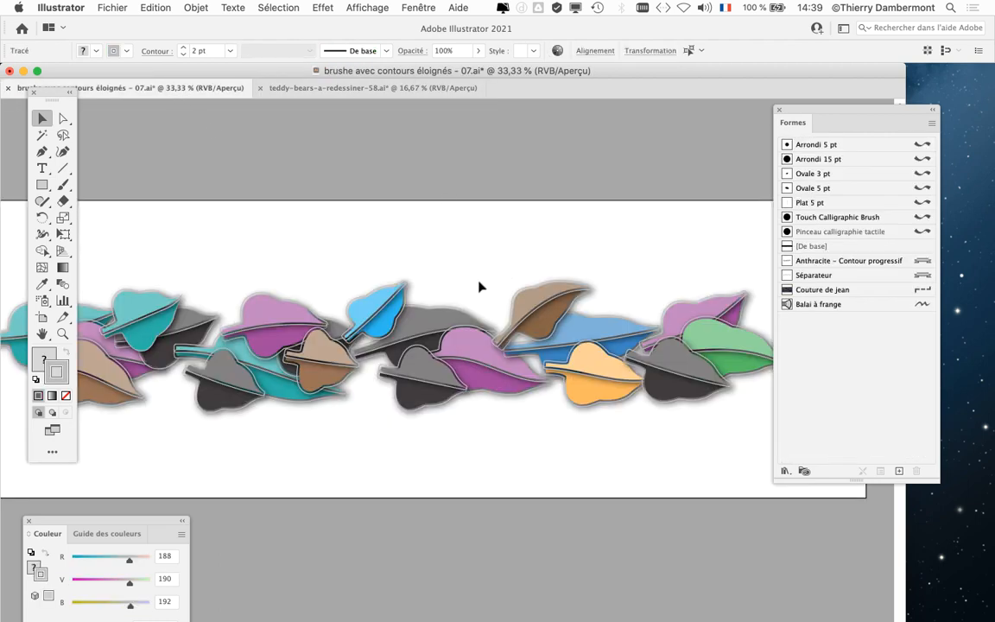
scroll(481, 287, down, 1)
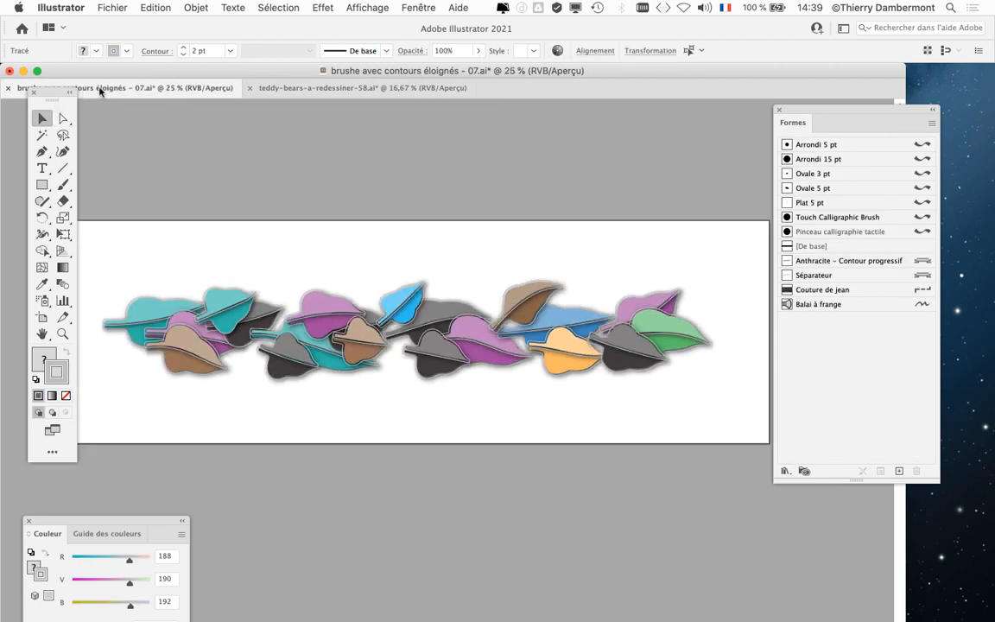
drag(53, 92, 47, 125)
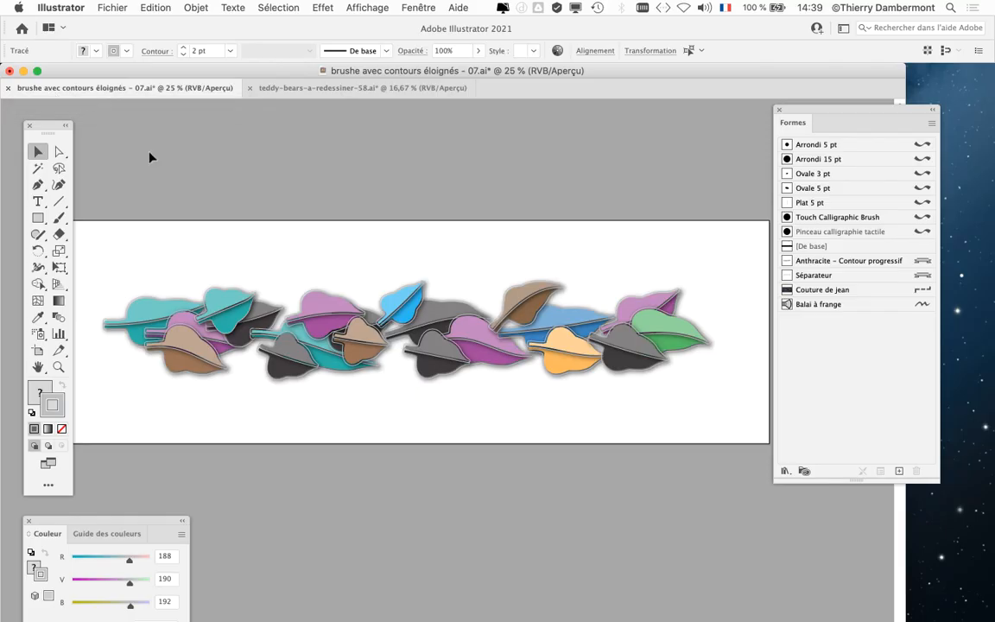
drag(397, 223, 397, 220)
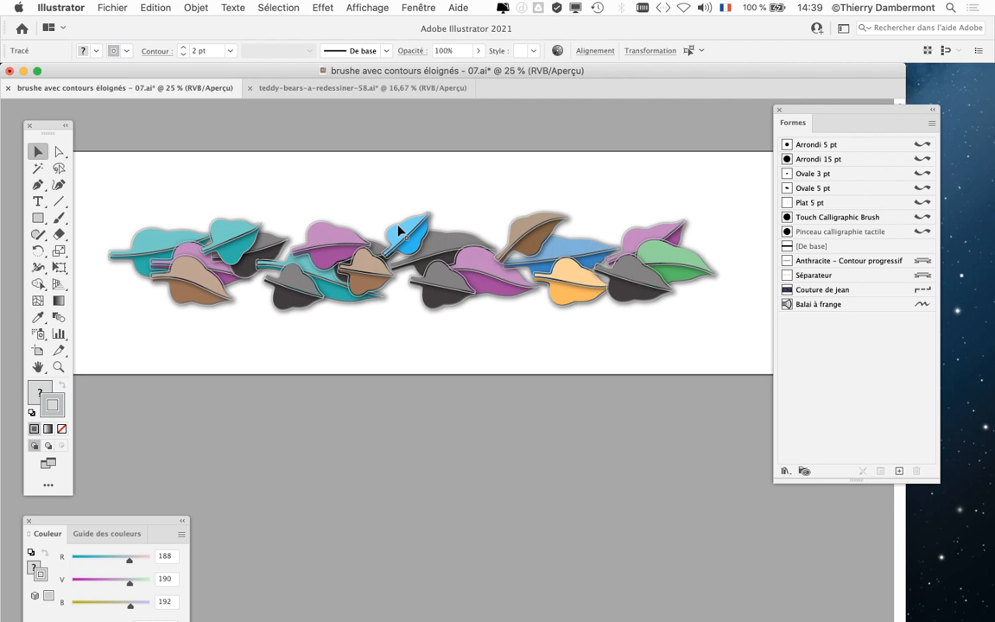
Turn on the display of selection edges for the leaf artwork
click(429, 6)
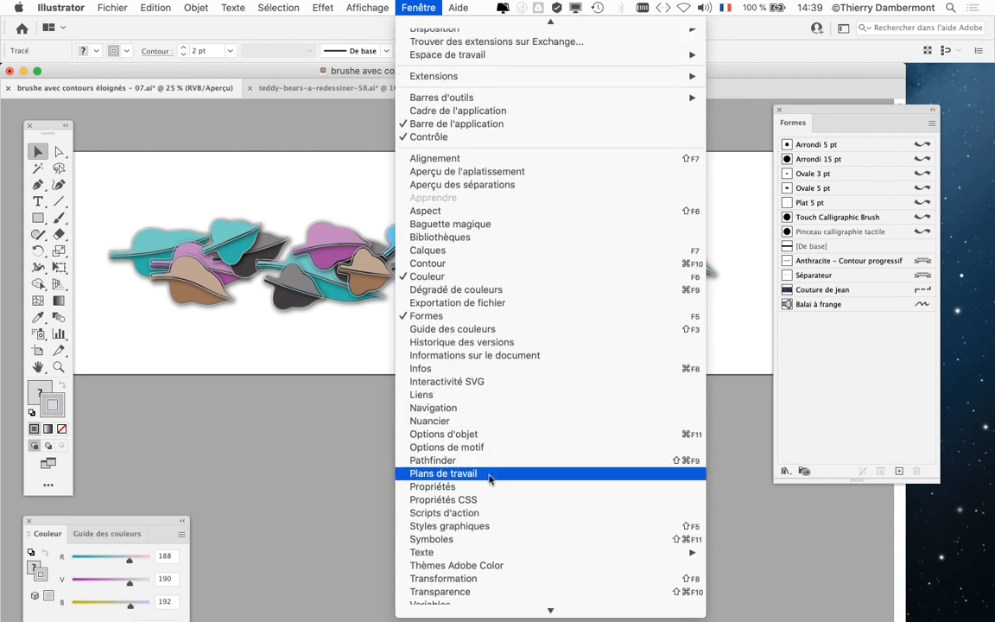
click(253, 125)
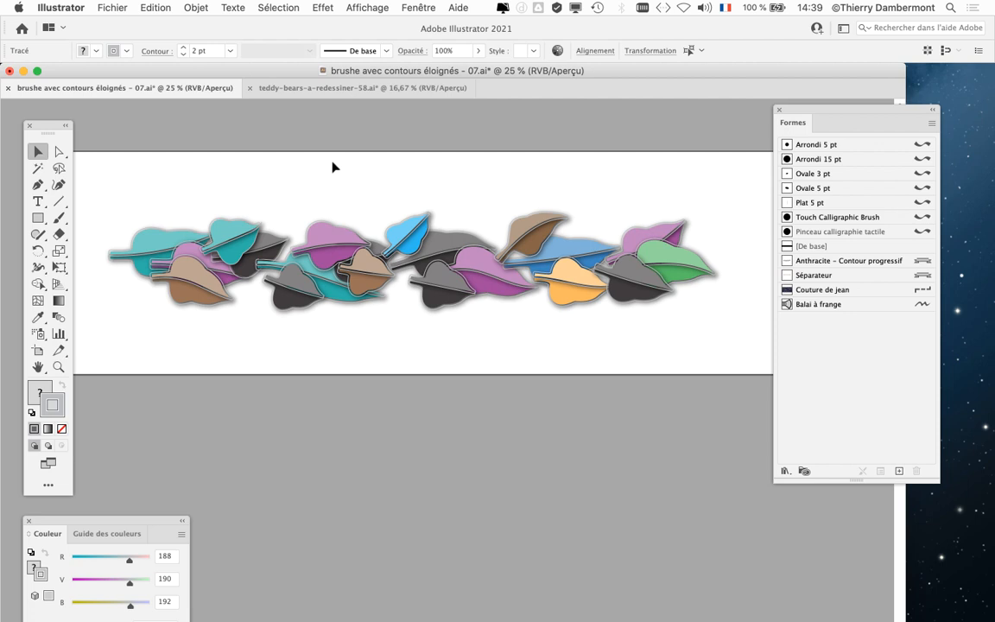
click(371, 8)
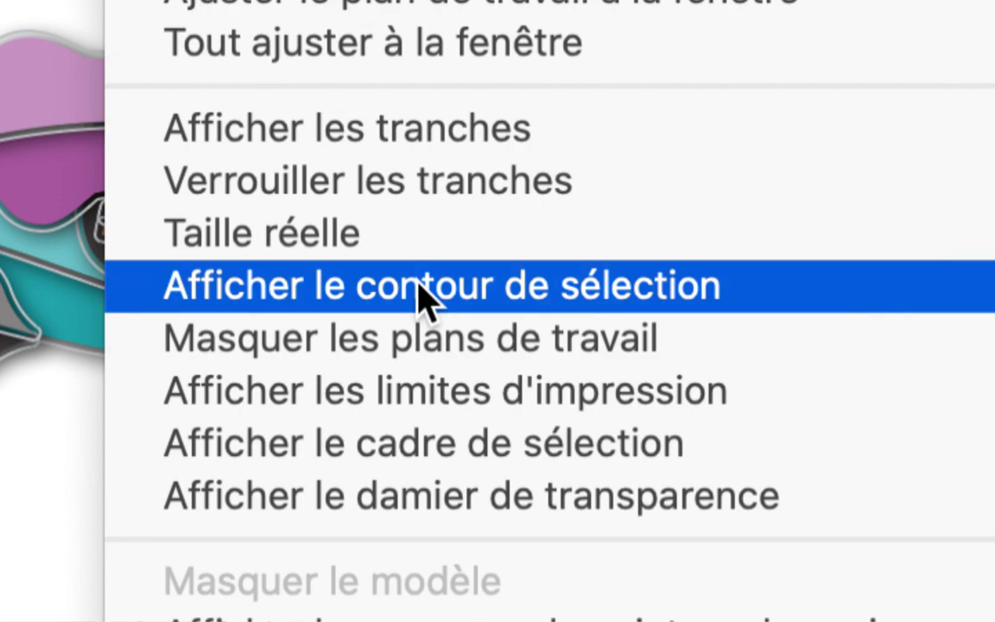
click(420, 294)
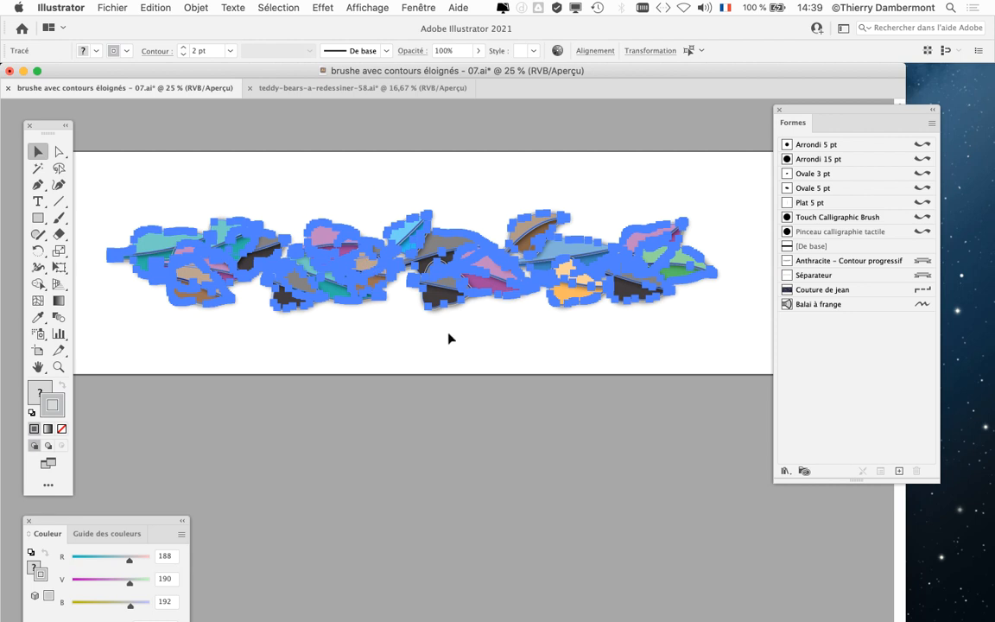
Copy all the leaf artwork into teddy-bears-a-redessiner-58.ai and place it on the artboard beside the teddy bear
click(440, 340)
key(super+a)
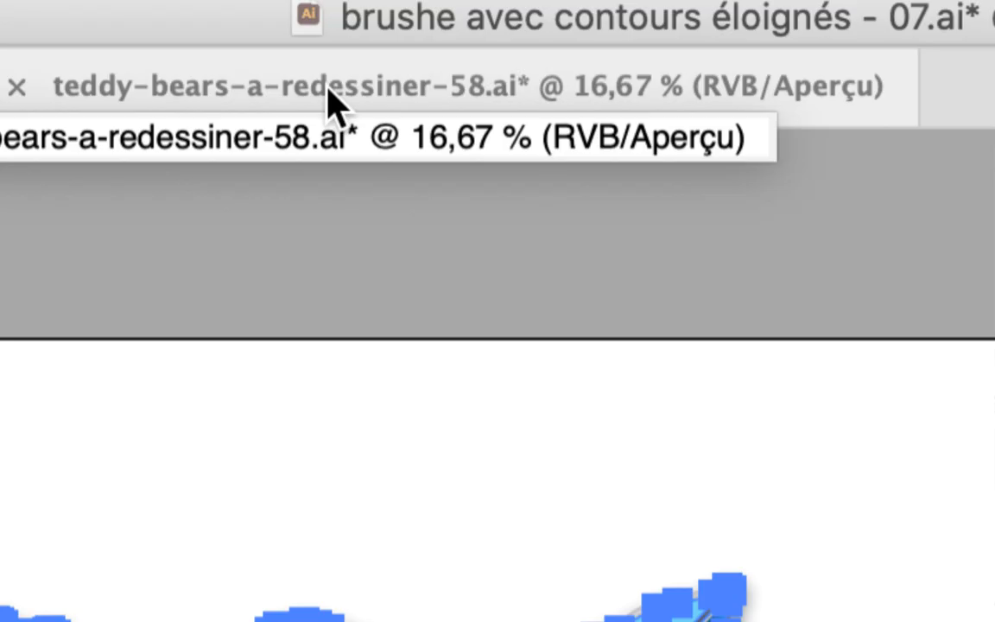
click(329, 90)
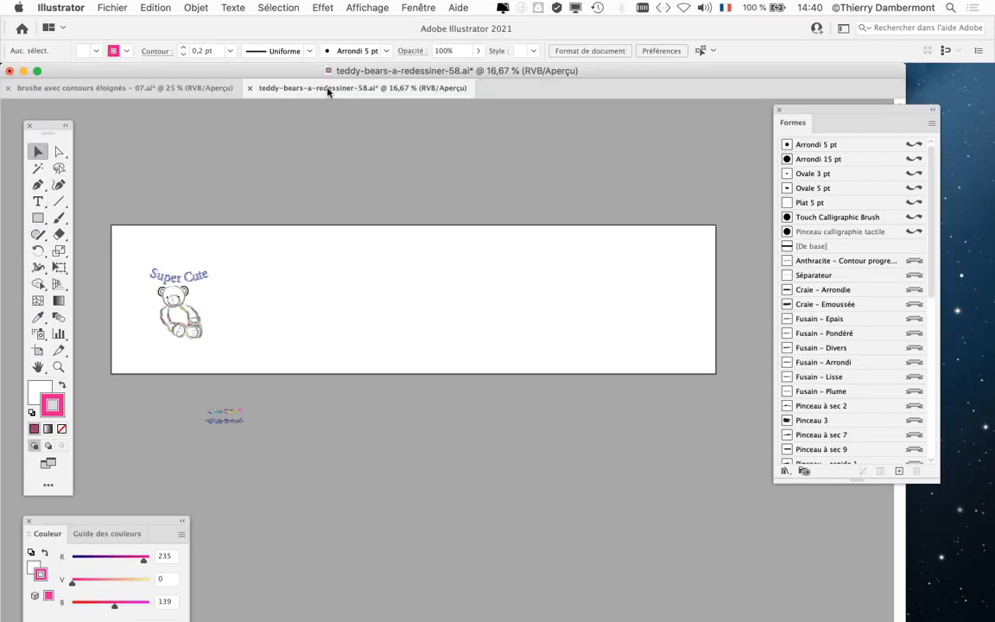
key(cmd+v)
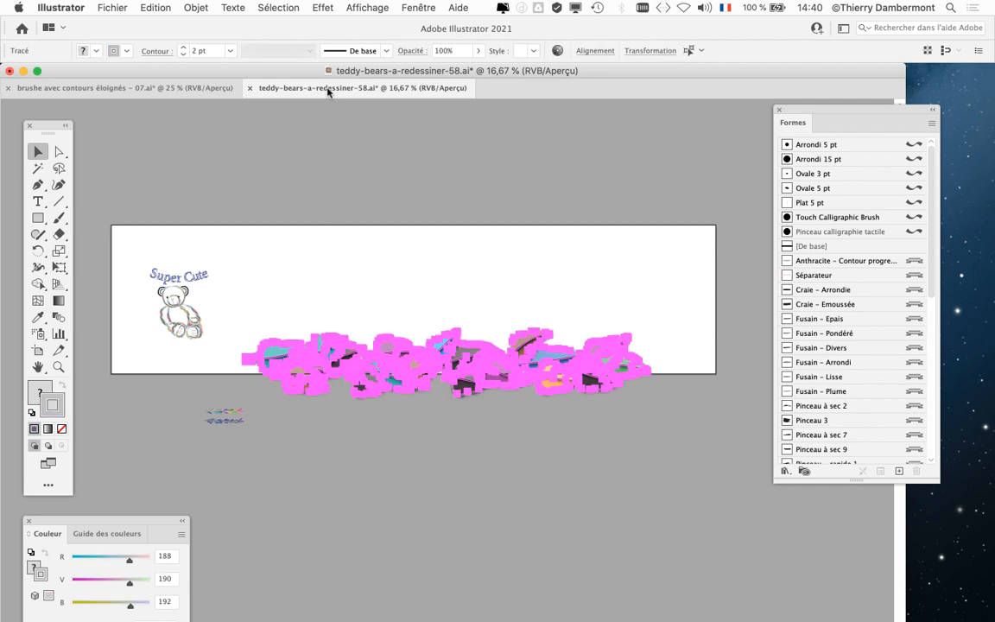
drag(394, 366, 396, 297)
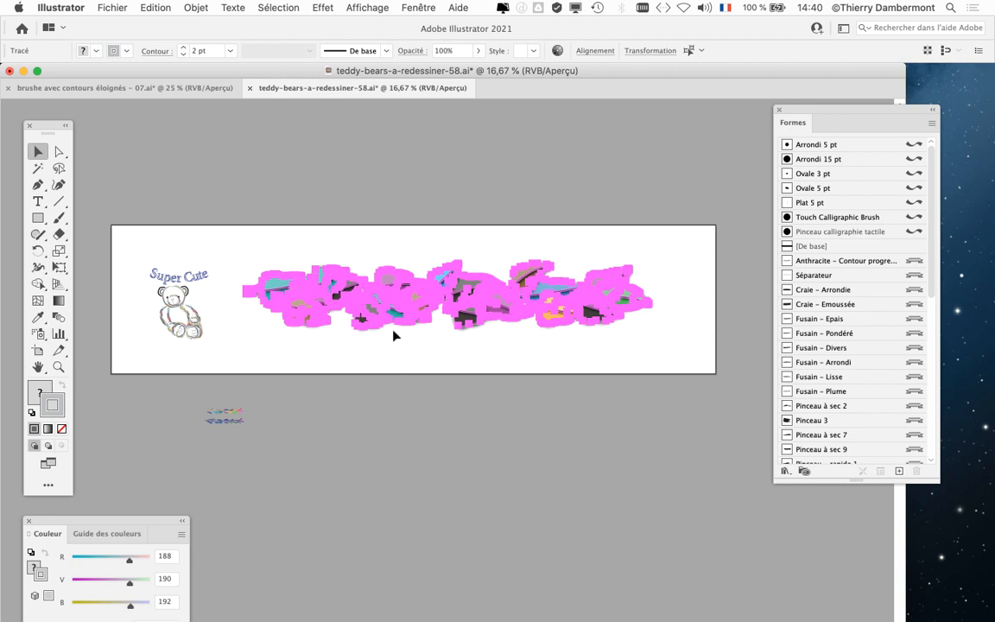
Reposition and enlarge the brush list so that the leaf brushes at its end can be reached
drag(803, 111, 723, 79)
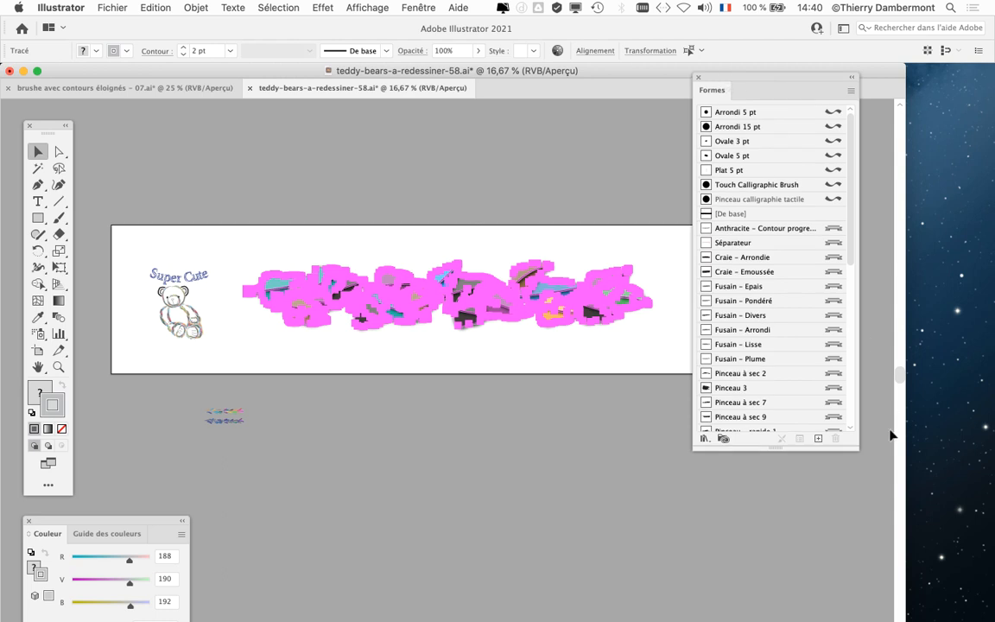
drag(855, 446, 865, 561)
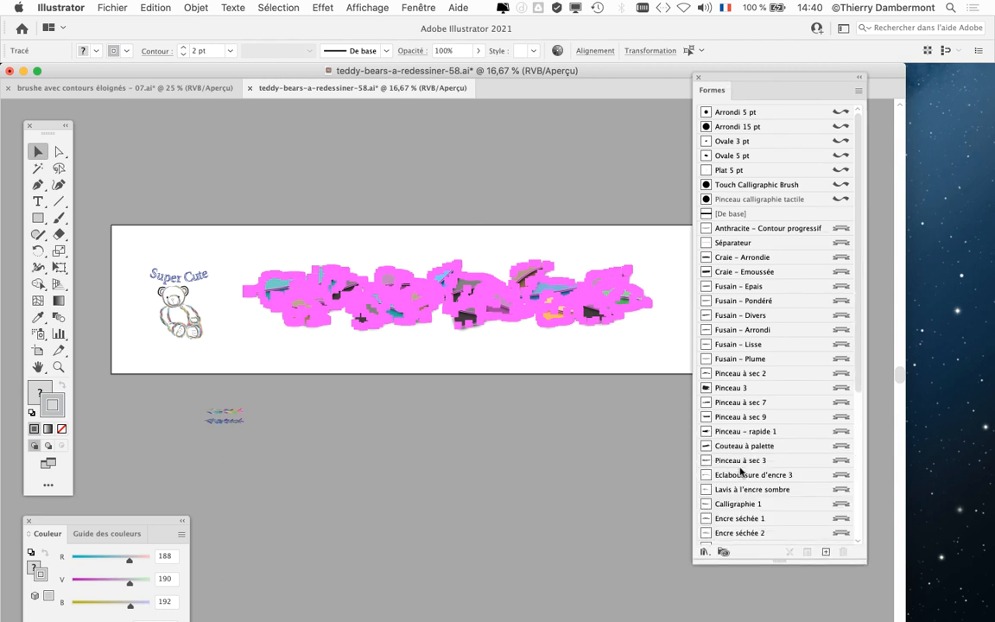
scroll(744, 473, down, 5)
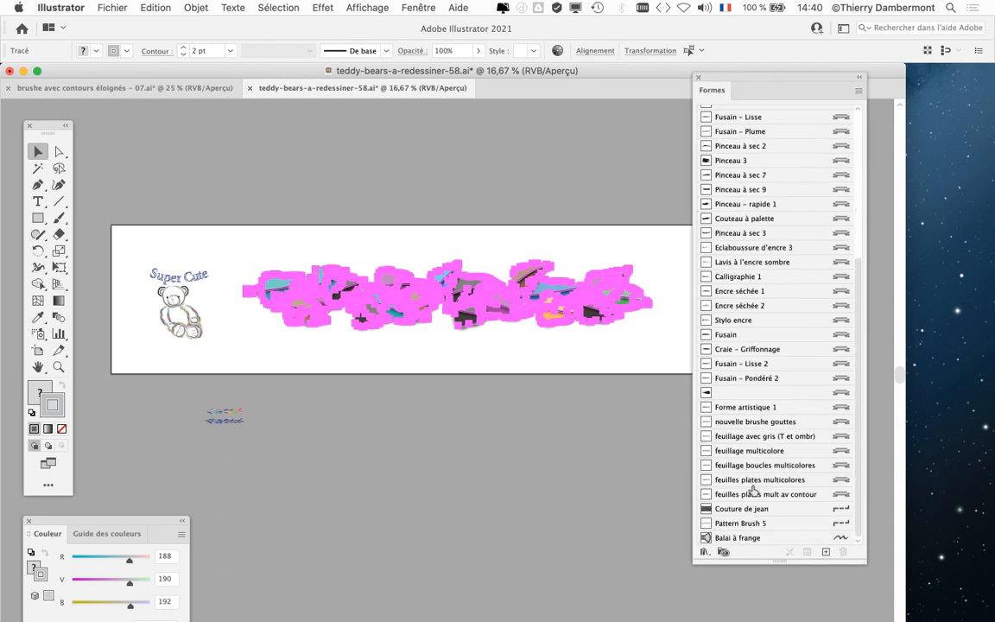
drag(734, 86, 738, 31)
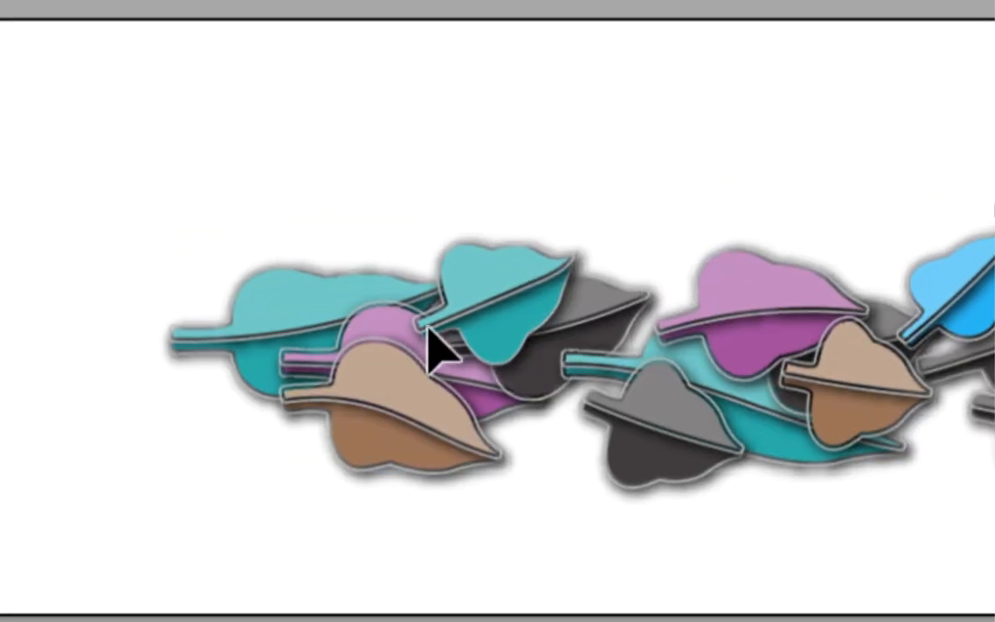
Redefine the art brush "feuilles plates mult av contour" with the pasted leaf artwork and apply the change to the existing strokes
mouse_move(565, 380)
mouse_down()
mouse_move(732, 395)
mouse_move(755, 406)
mouse_move(762, 437)
mouse_move(799, 444)
mouse_move(774, 457)
mouse_move(793, 455)
mouse_move(791, 441)
mouse_move(790, 453)
mouse_up()
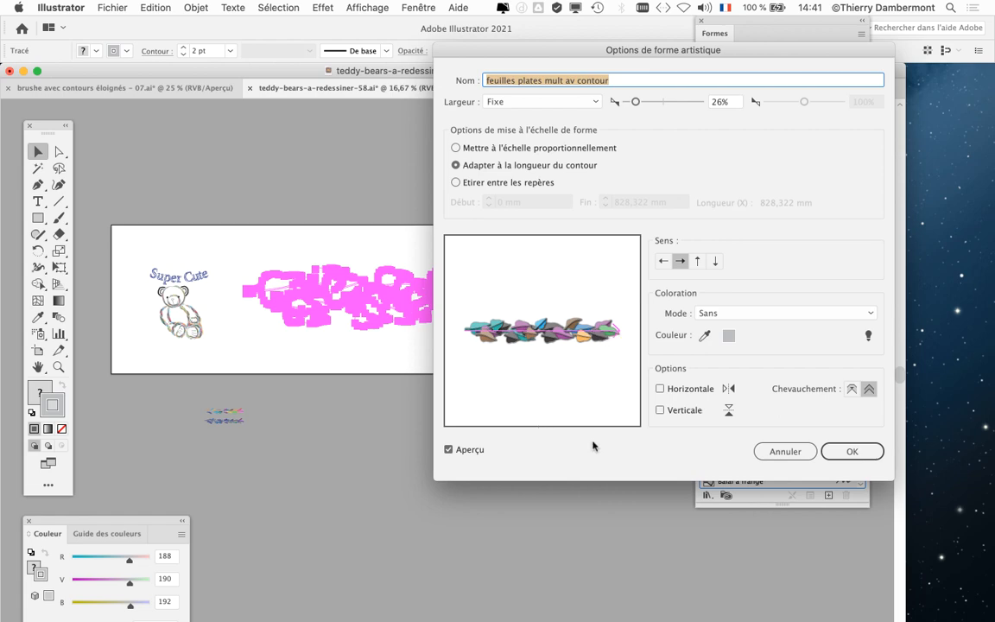
drag(499, 50, 271, 444)
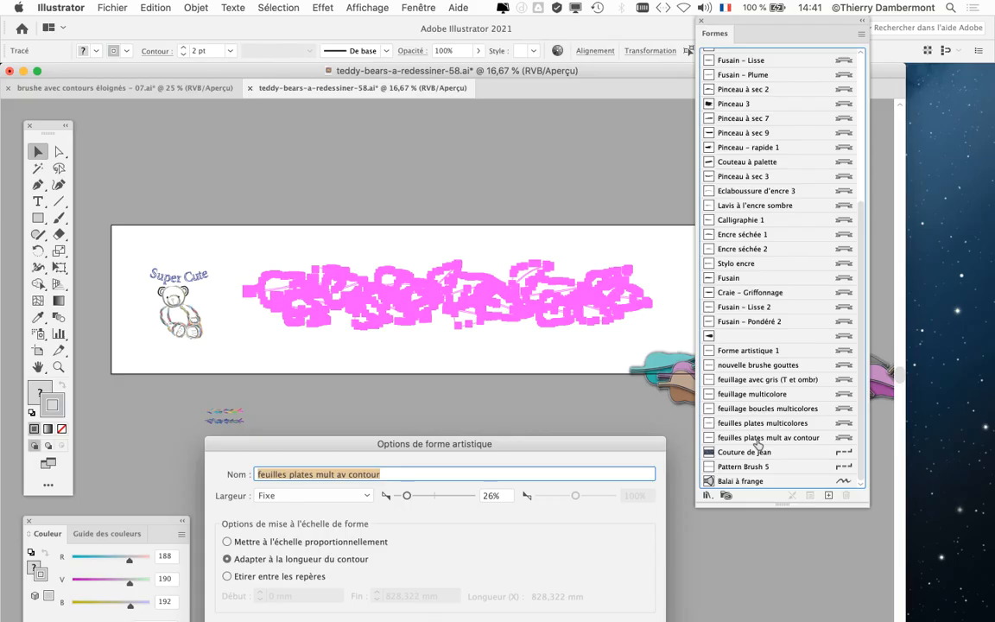
drag(577, 445, 778, 85)
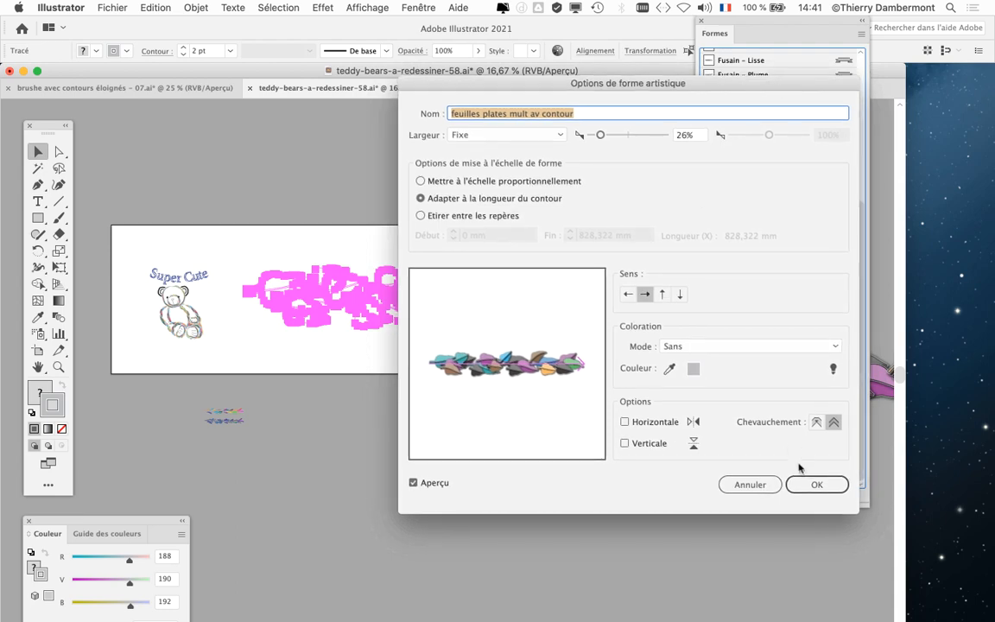
click(818, 485)
click(536, 325)
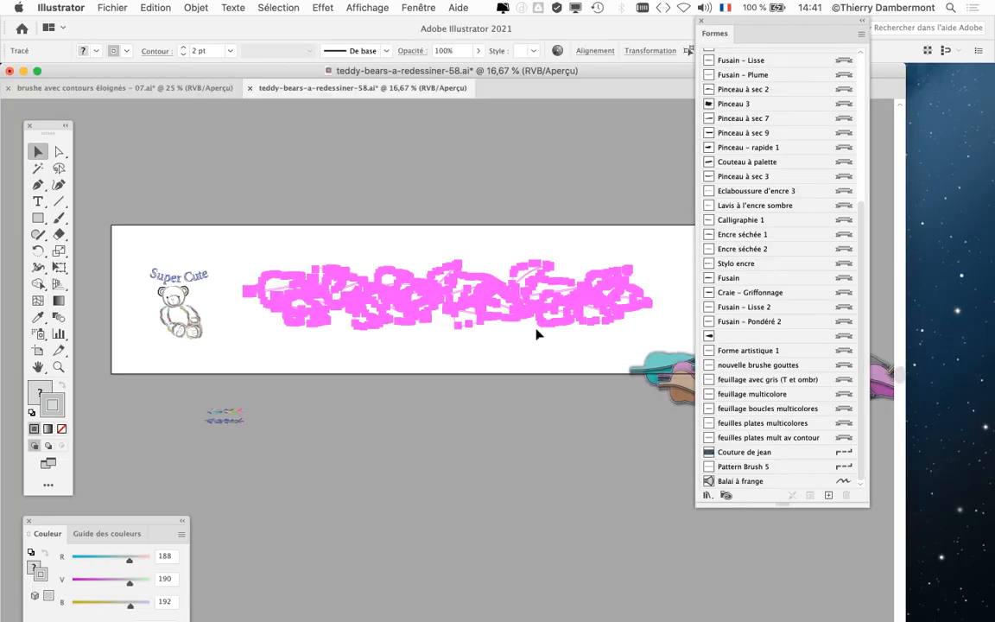
Move the brush list aside and delete the pasted leaf artwork from the artboard
drag(726, 24, 786, 44)
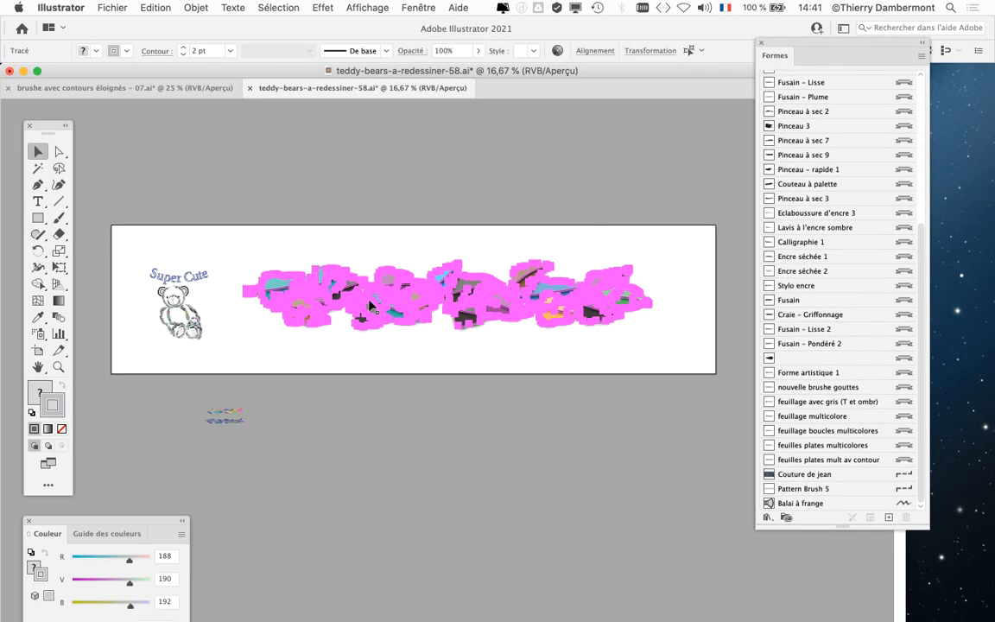
key(Delete)
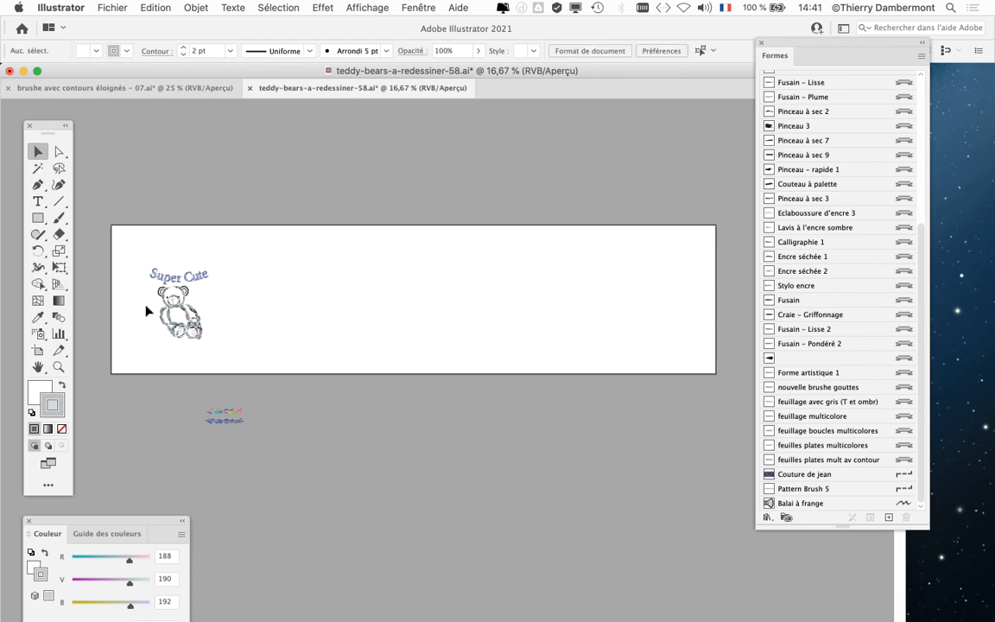
Examine the leaf strokes and their shadows closely on the teddy bear's arm, paw, foot and head
scroll(147, 311, up, 9)
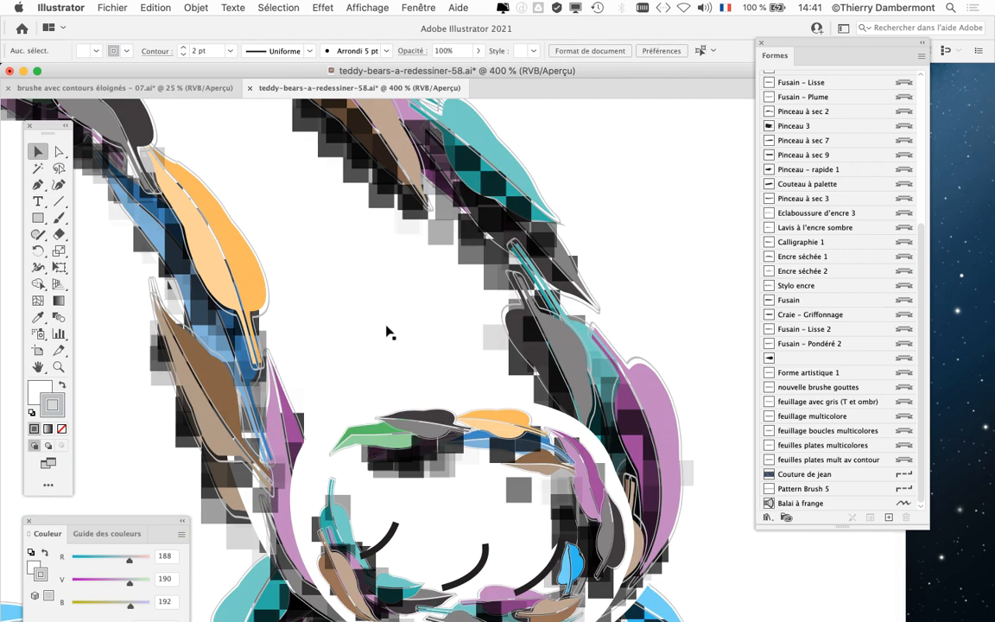
scroll(500, 317, down, 1)
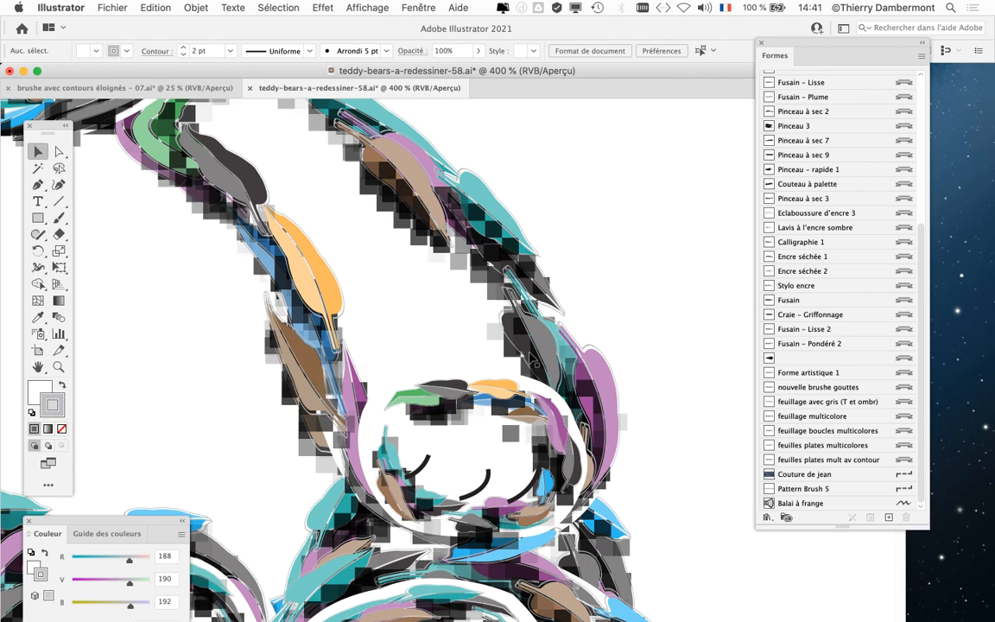
scroll(482, 438, down, 1)
scroll(482, 438, up, 1)
scroll(482, 438, down, 3)
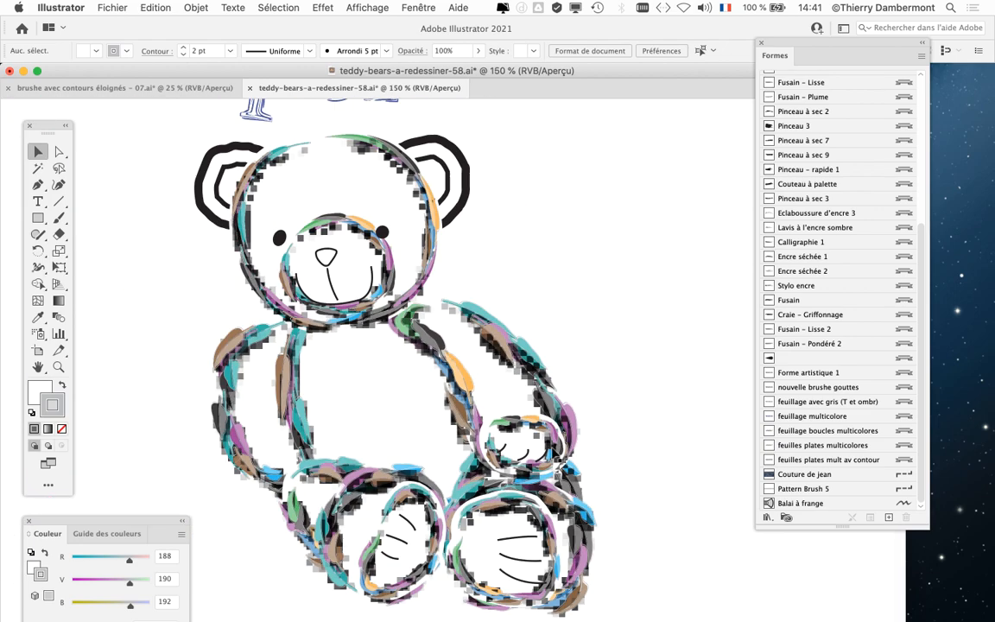
scroll(547, 442, up, 1)
scroll(547, 442, up, 1)
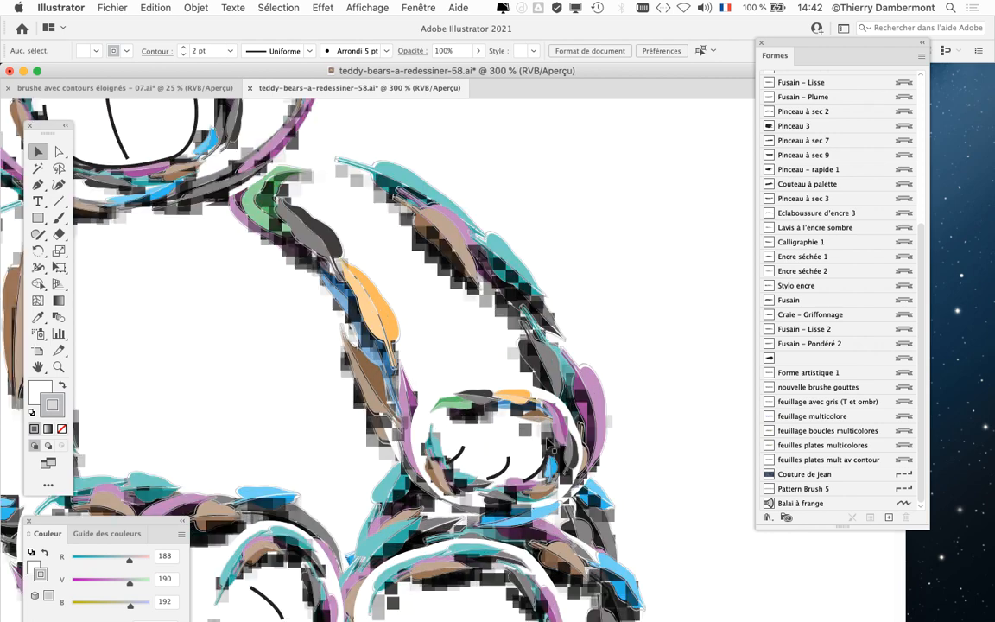
scroll(406, 444, down, 1)
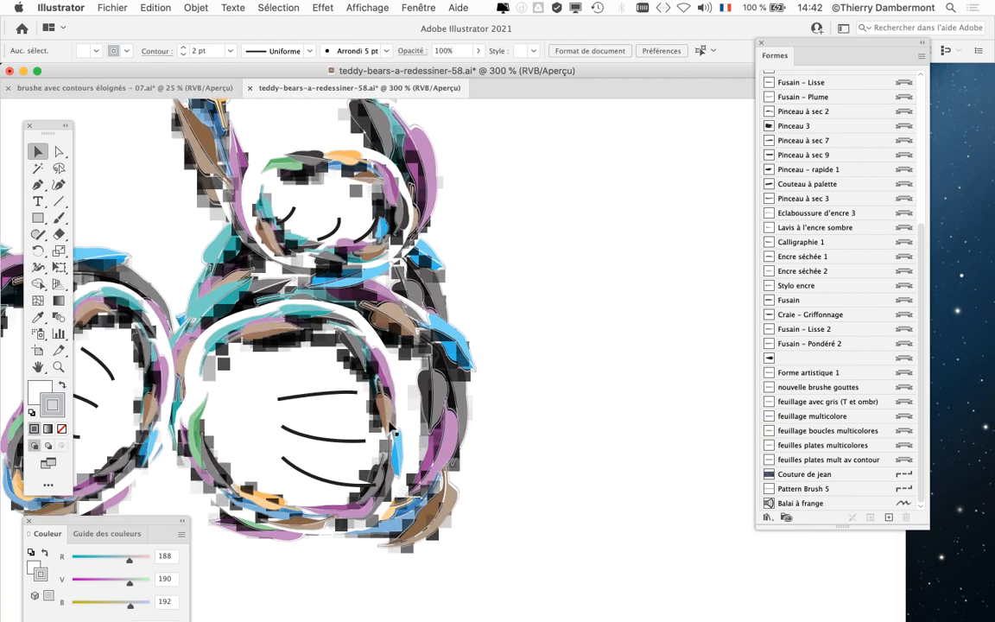
scroll(392, 428, down, 2)
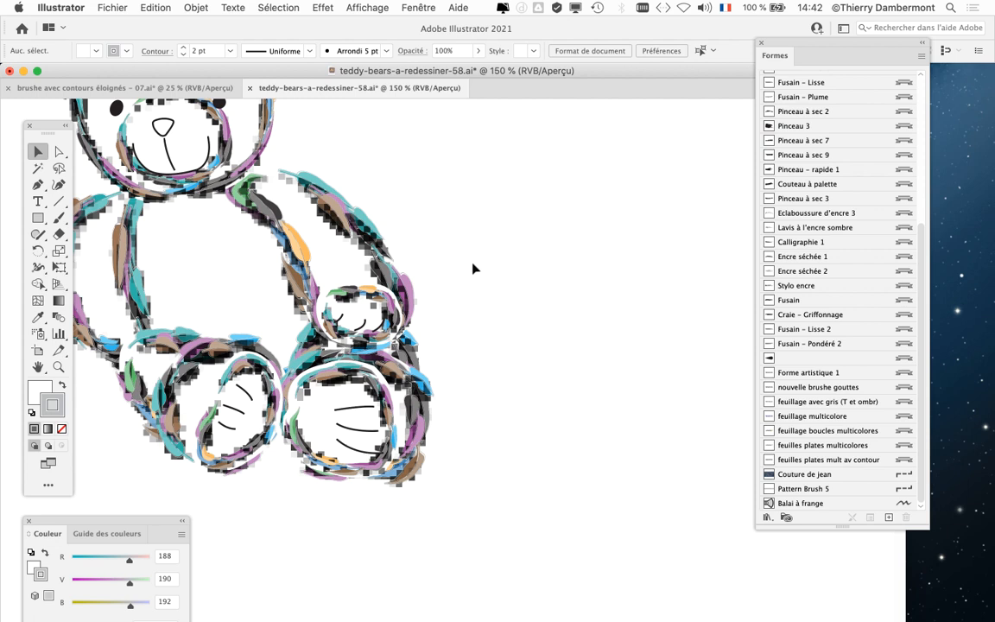
Set the document's raster effects resolution to Moyenne (150 ppp) and check how the leaf strokes on the bear render
click(320, 7)
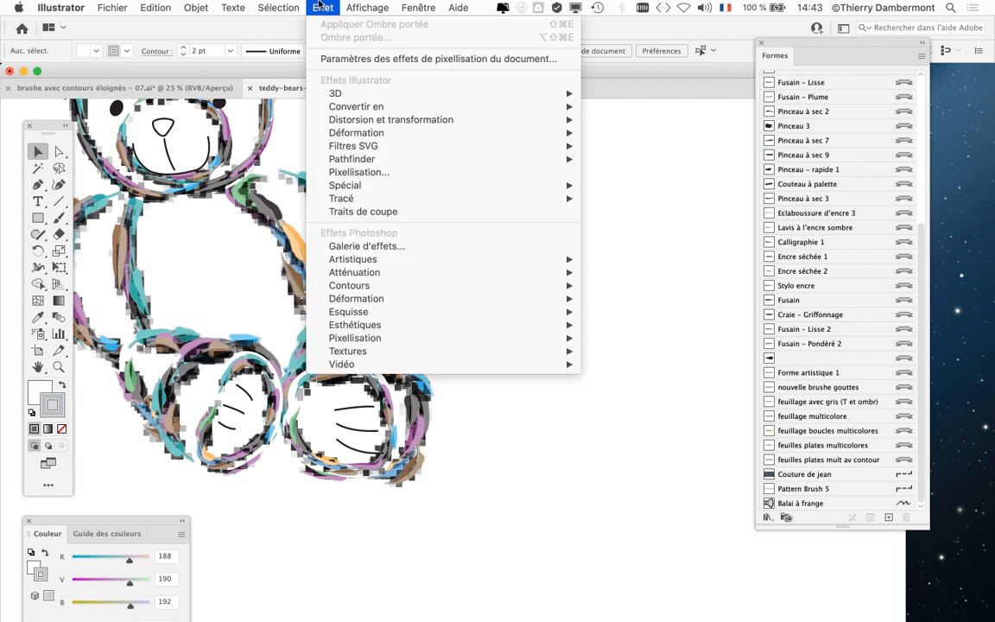
click(328, 59)
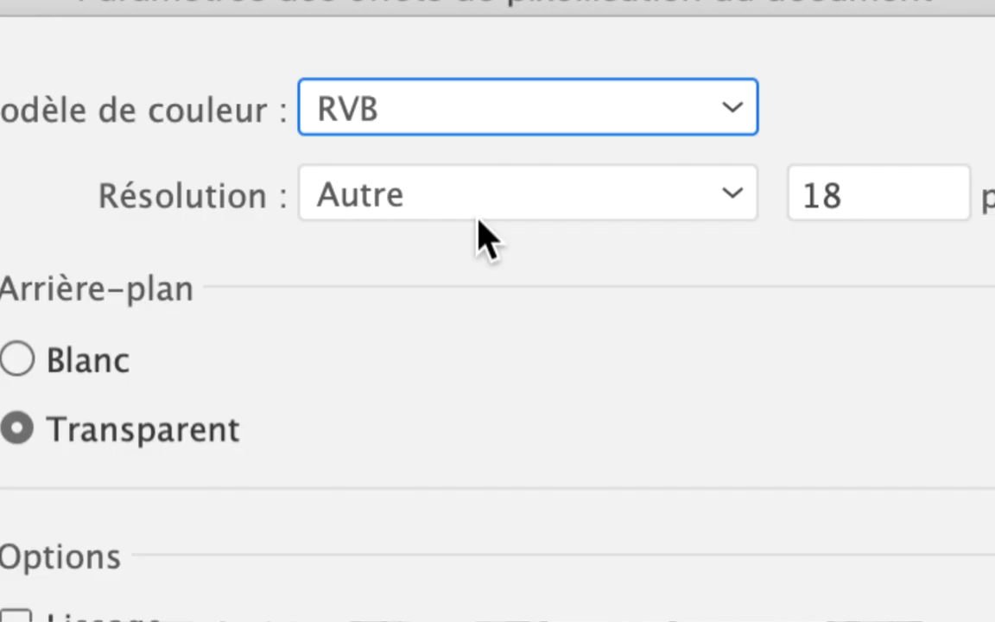
click(475, 203)
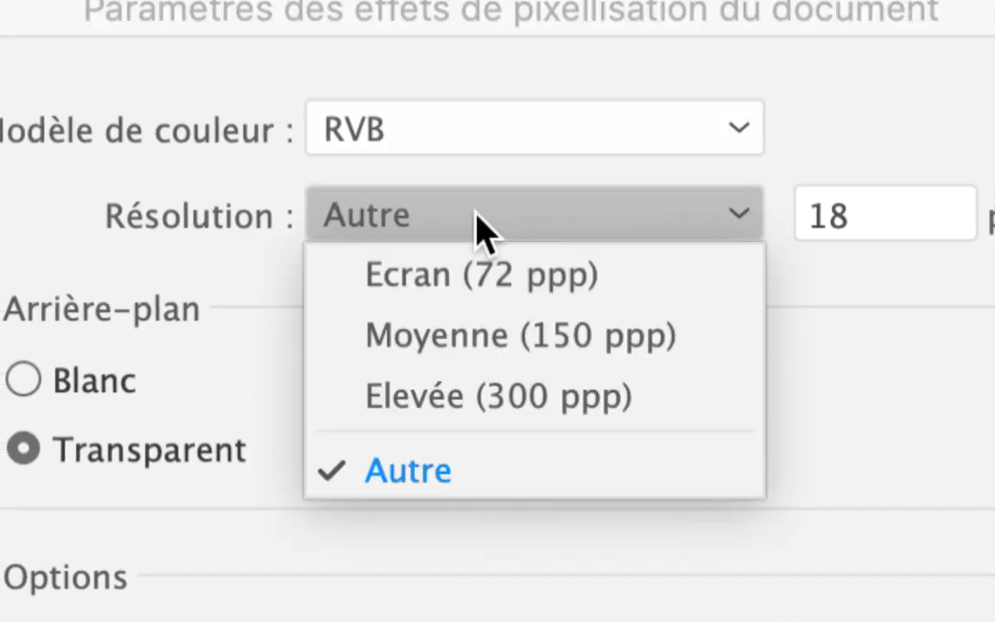
click(502, 313)
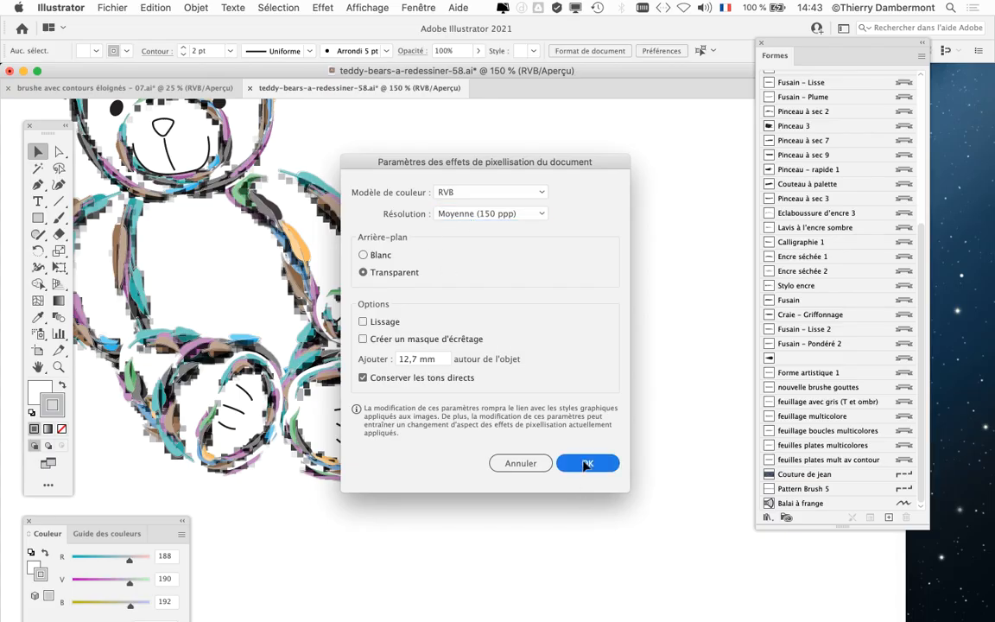
click(588, 463)
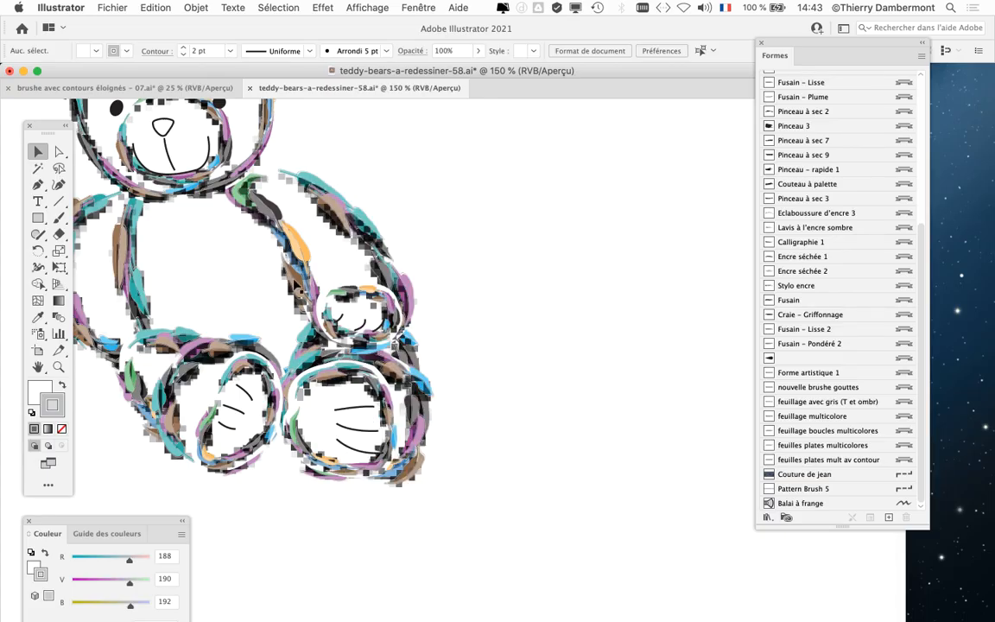
scroll(340, 278, up, 3)
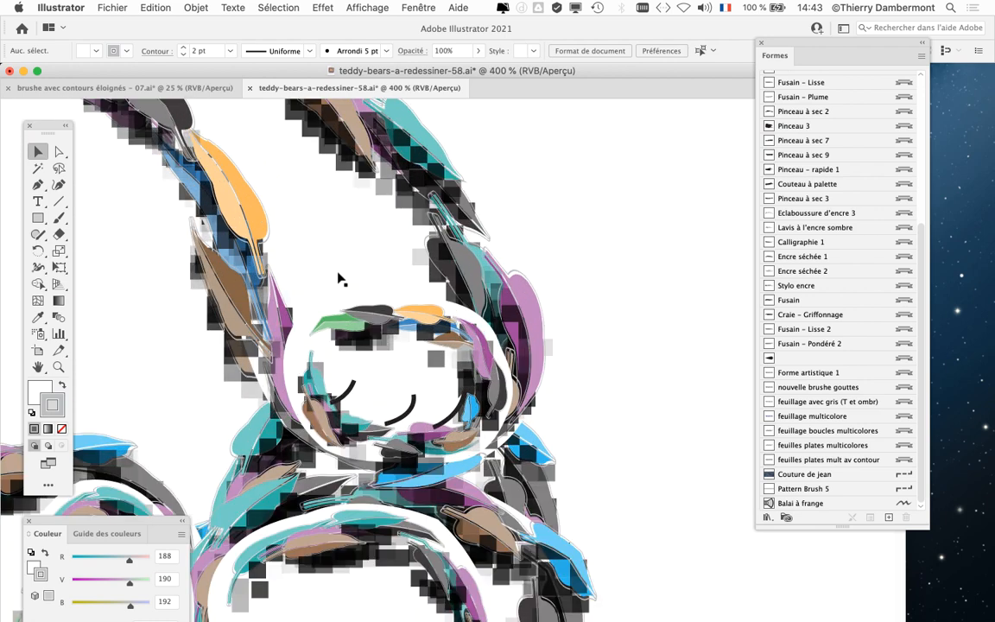
scroll(339, 282, down, 4)
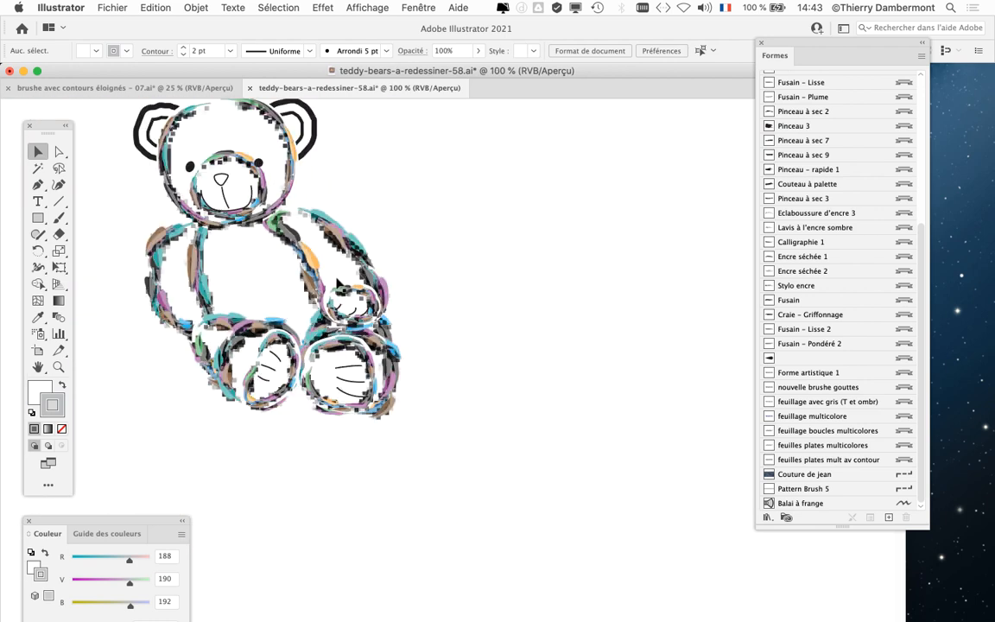
click(159, 304)
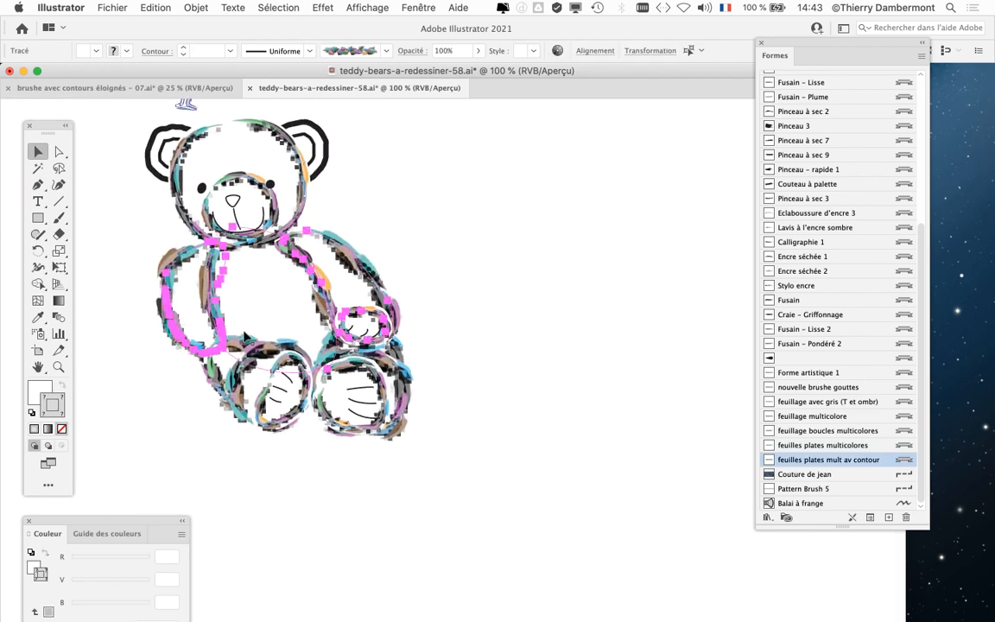
Save the teddy bear document under the new name teddy-bears-a-redessiner-59.ai, keeping the default Illustrator save options
click(110, 8)
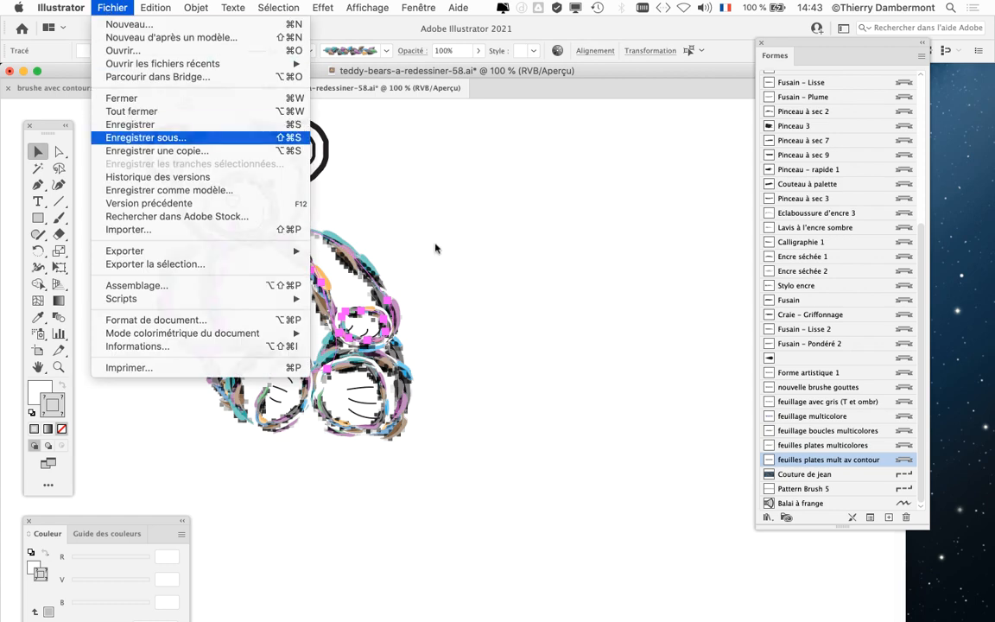
click(143, 137)
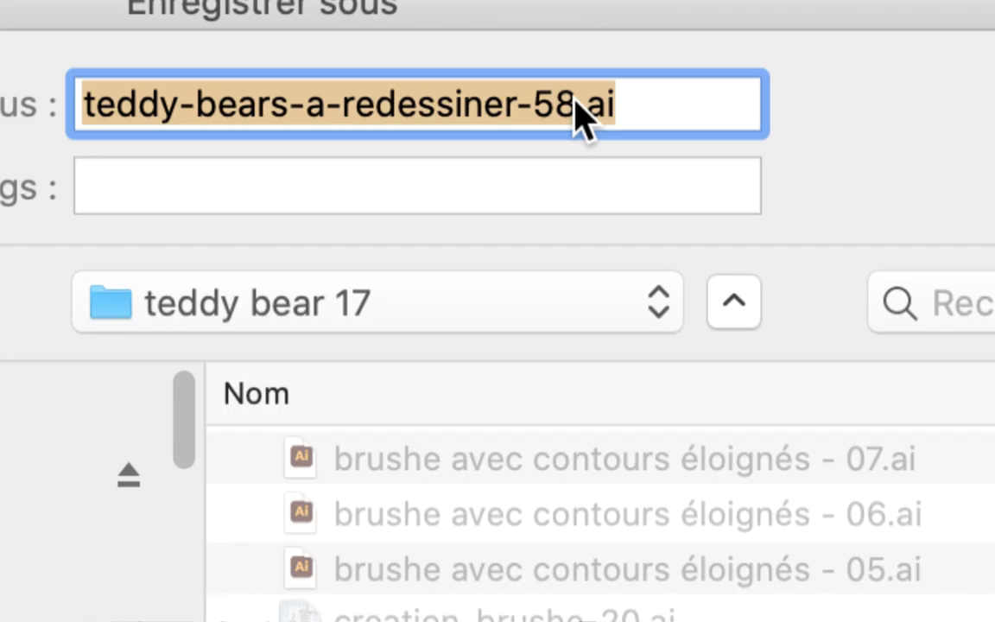
click(577, 102)
drag(577, 102, 573, 102)
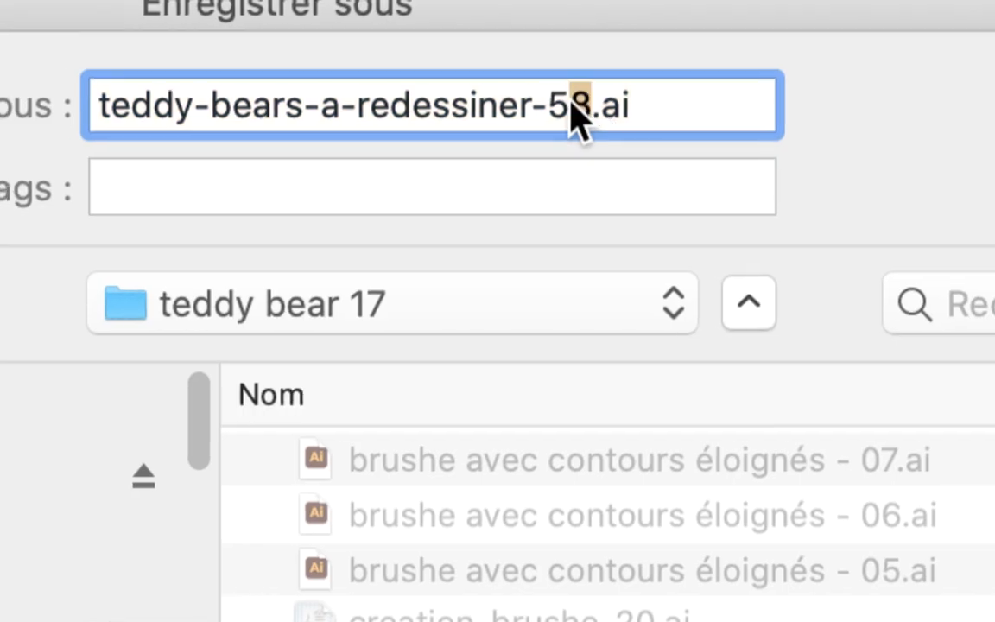
text(9)
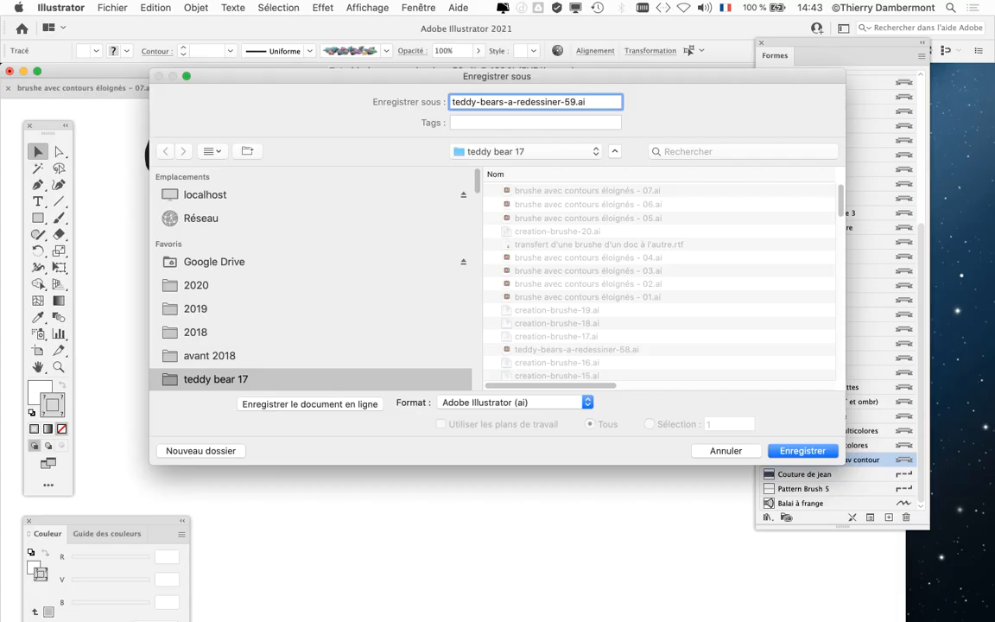
key(Return)
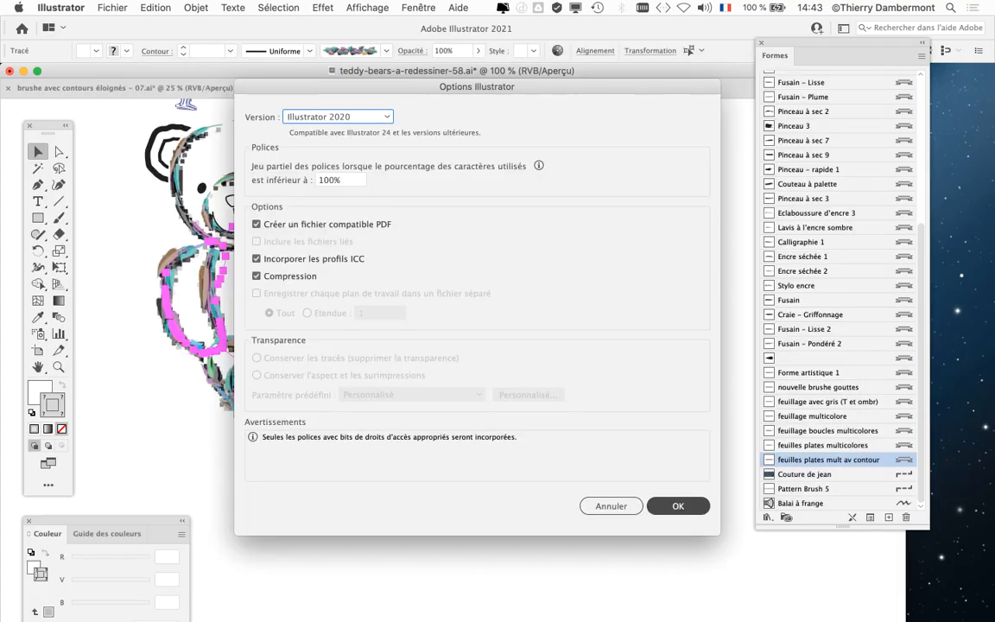
key(Return)
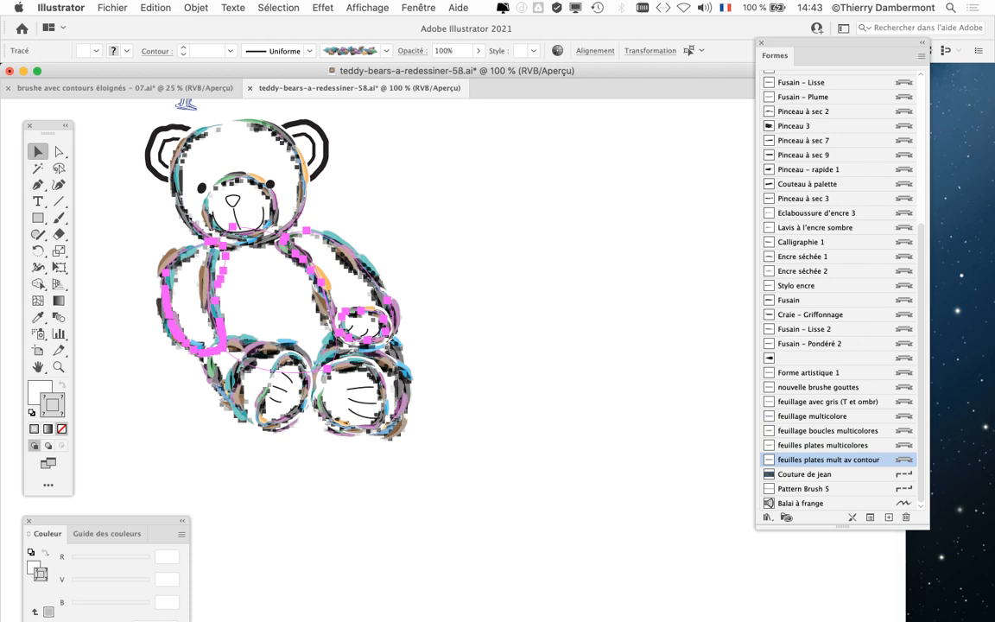
key(super+plus)
key(super+plus)
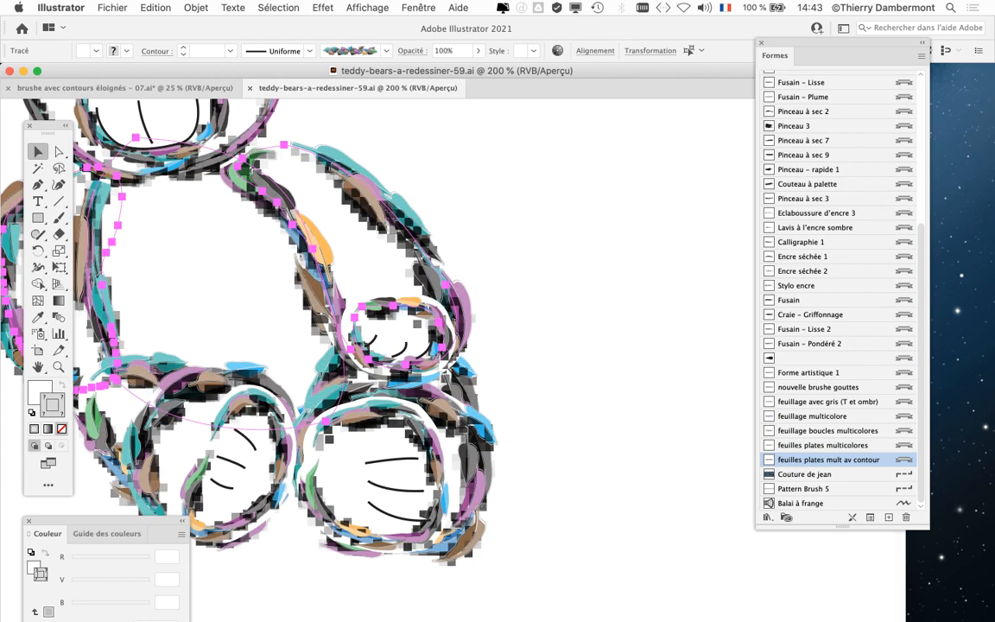
Close the teddy bear document and reopen teddy-bears-a-redessiner-59.ai from the recent files
key(super+w)
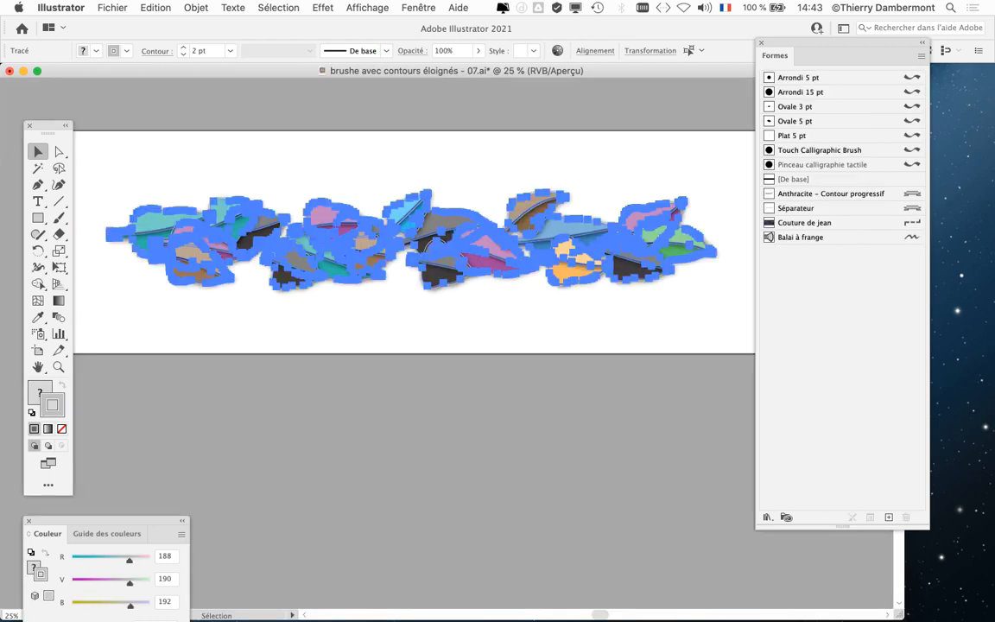
click(112, 7)
mouse_move(164, 64)
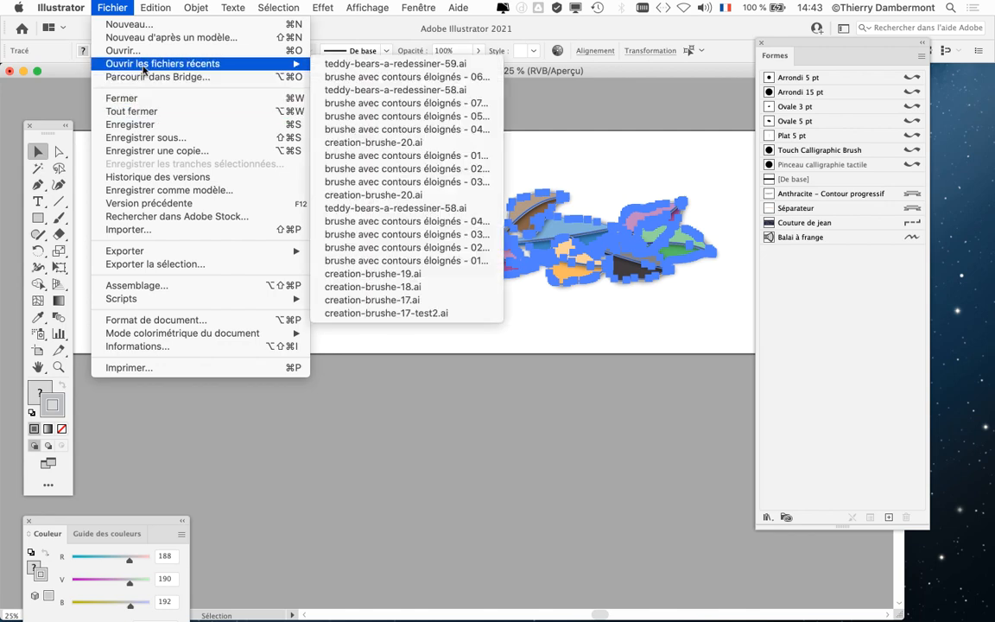
click(393, 66)
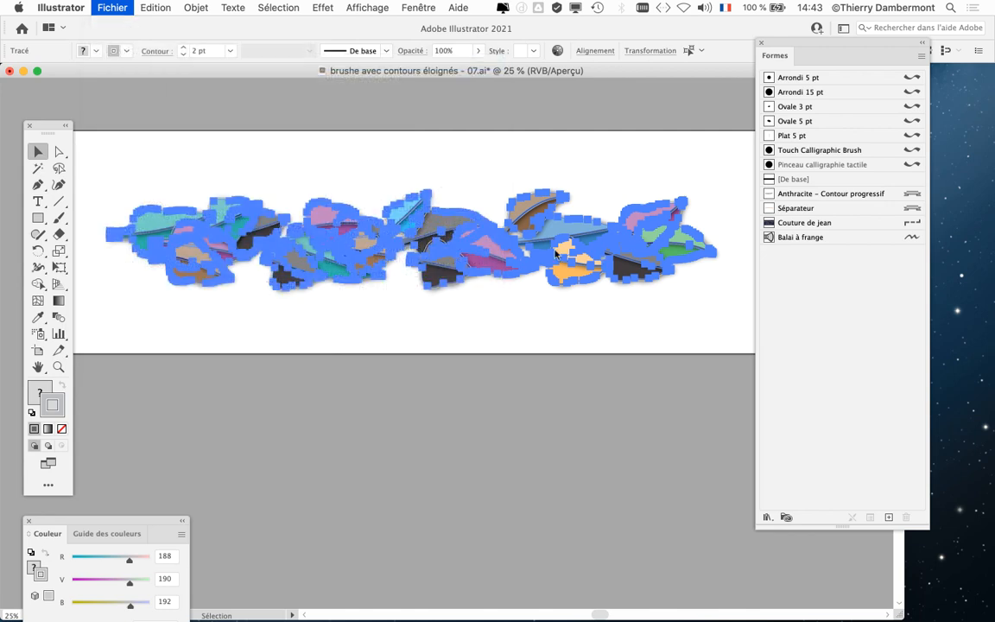
key(super+plus)
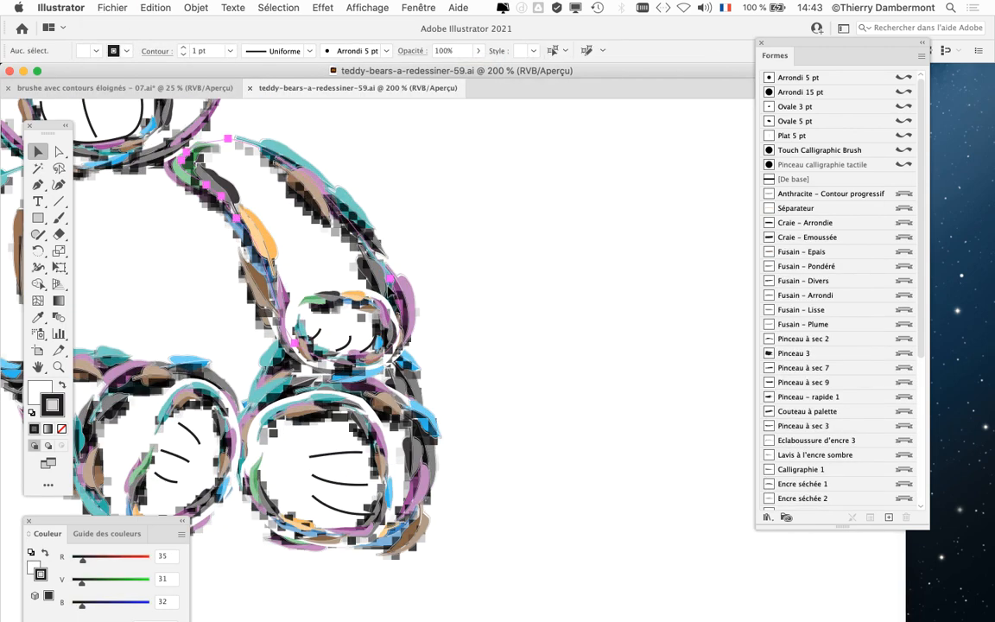
Check the document's raster effects resolution and inspect the shadows of the leaf strokes on the bear
click(388, 287)
click(321, 7)
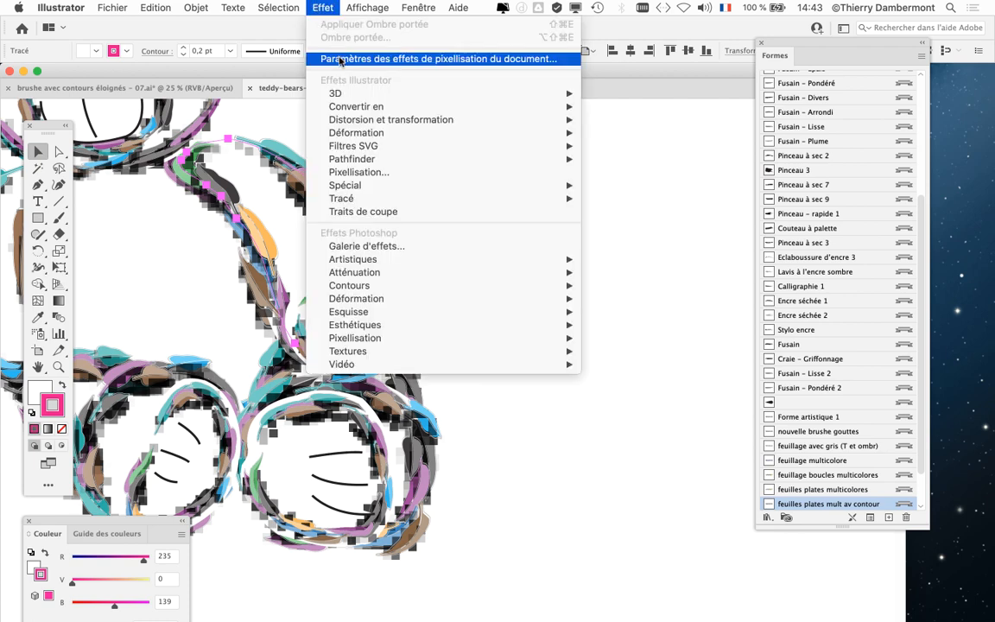
click(307, 59)
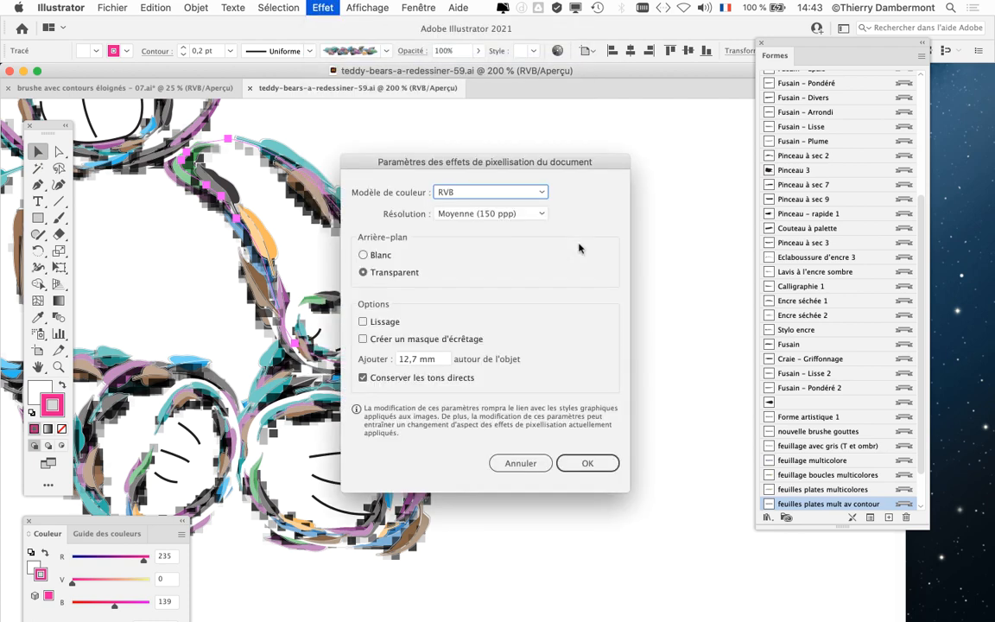
click(519, 463)
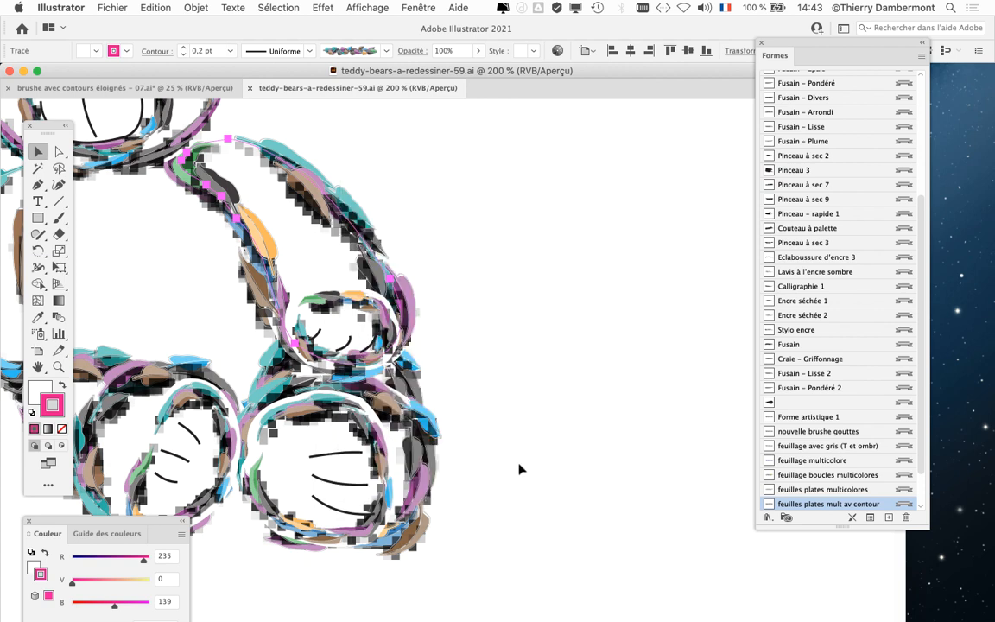
scroll(435, 275, down, 2)
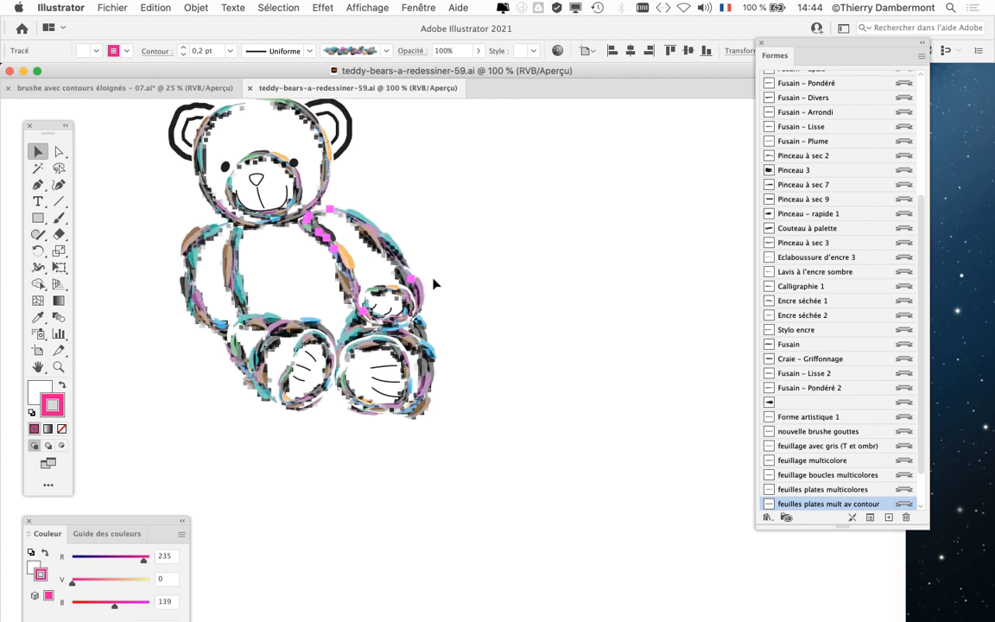
scroll(441, 274, up, 2)
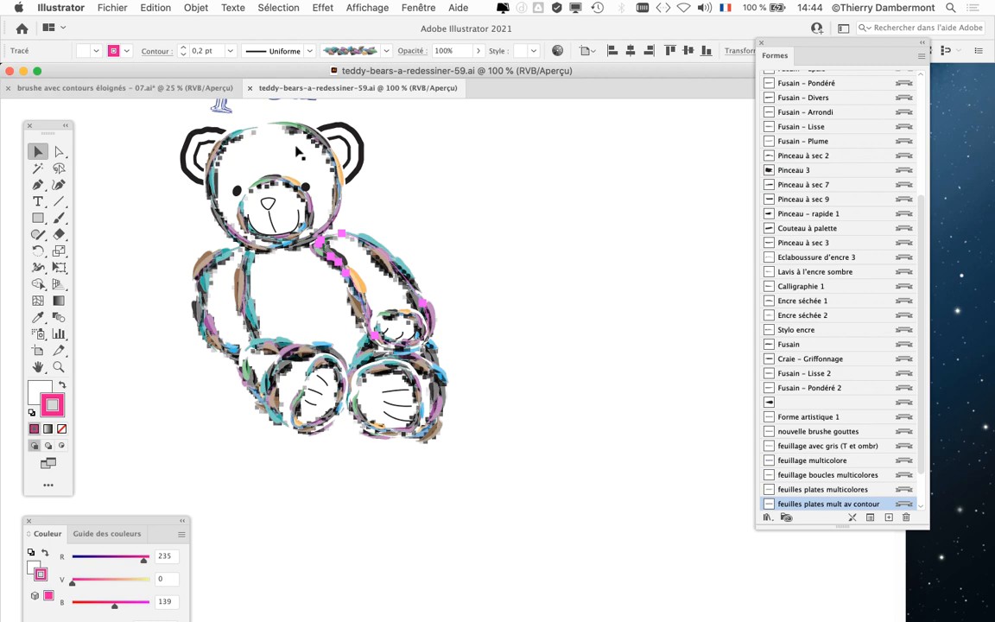
scroll(283, 277, up, 3)
scroll(282, 276, down, 2)
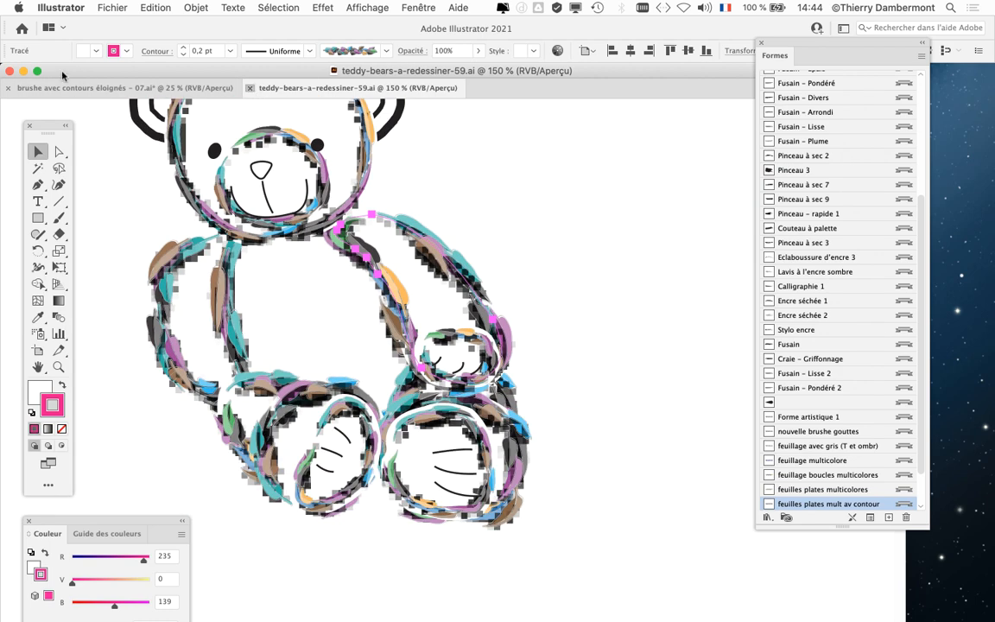
Close both open documents, saving the changes to "brushe avec contours éloignés - 07.ai"
click(251, 88)
click(9, 71)
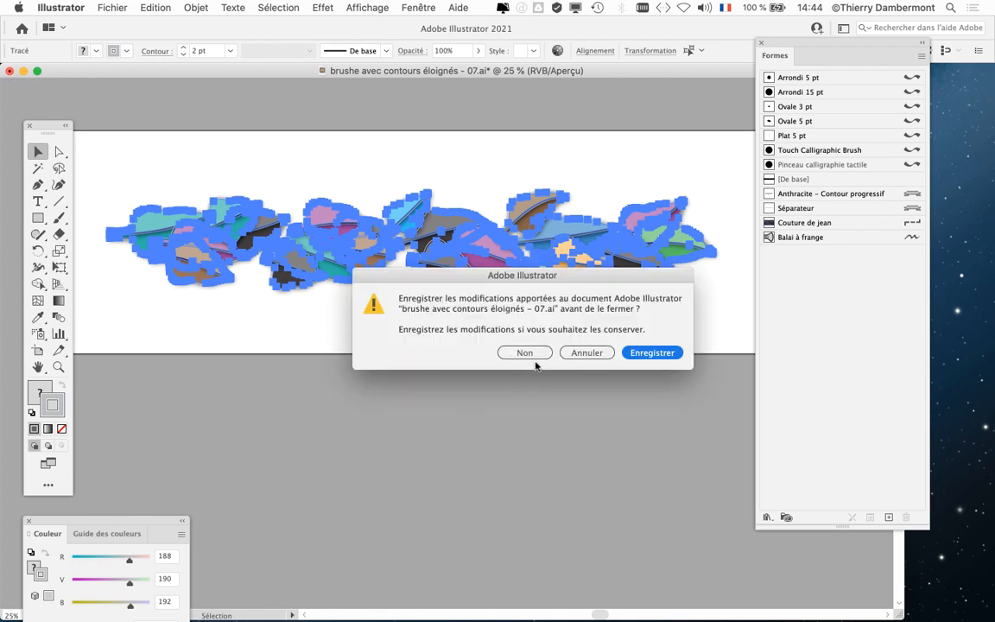
click(650, 353)
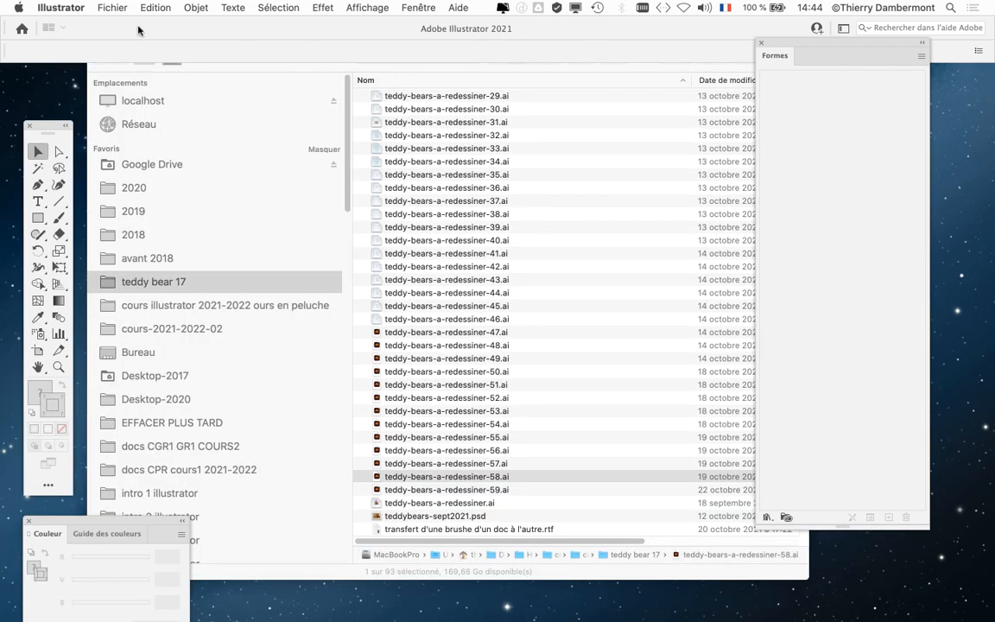
Reopen "brushe avec contours éloignés - 07.ai" from the recent files
click(113, 7)
mouse_move(143, 64)
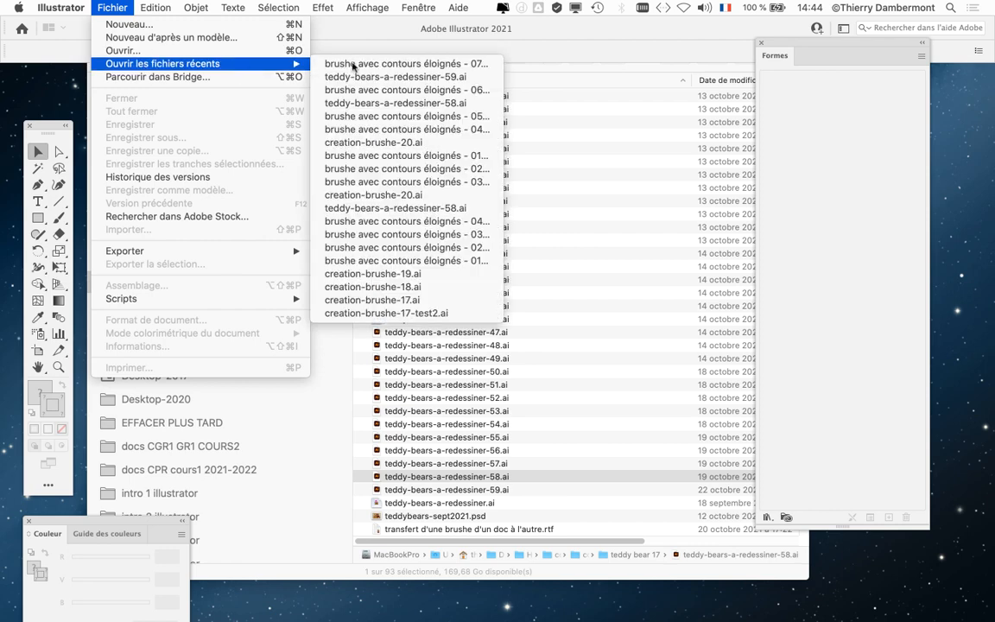
click(361, 64)
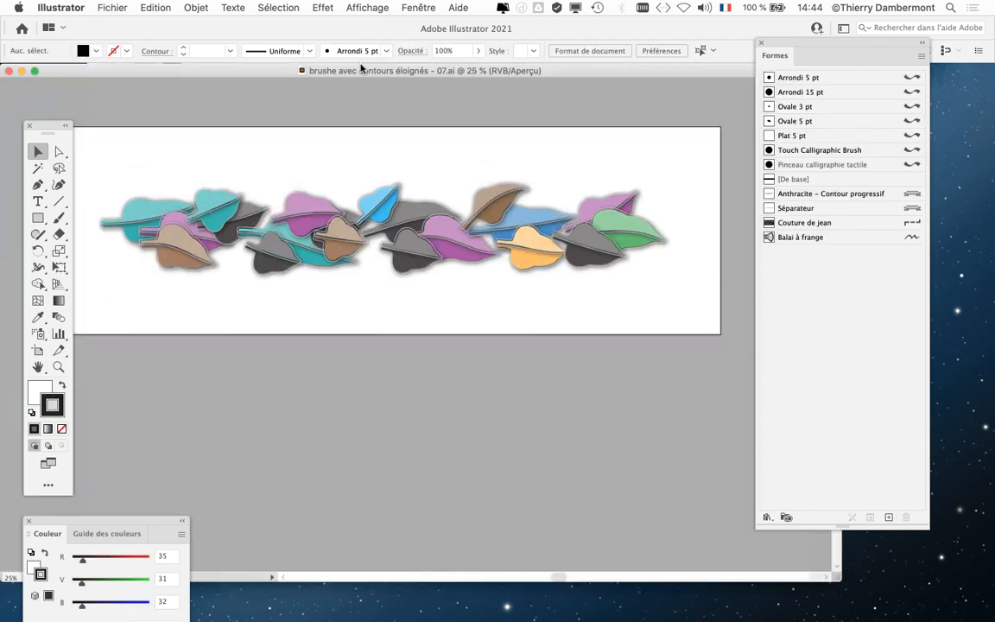
Switch to the Finder and open teddy-bears-a-redessiner-59.ai from the "teddy bear 17" folder
click(110, 5)
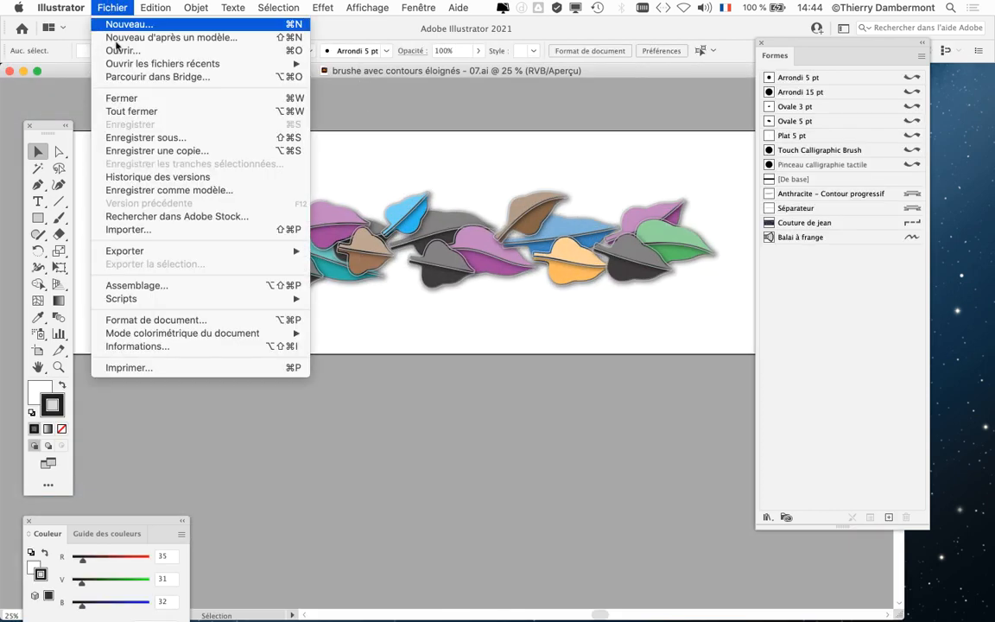
click(582, 236)
key(super+Tab)
key(super+Tab)
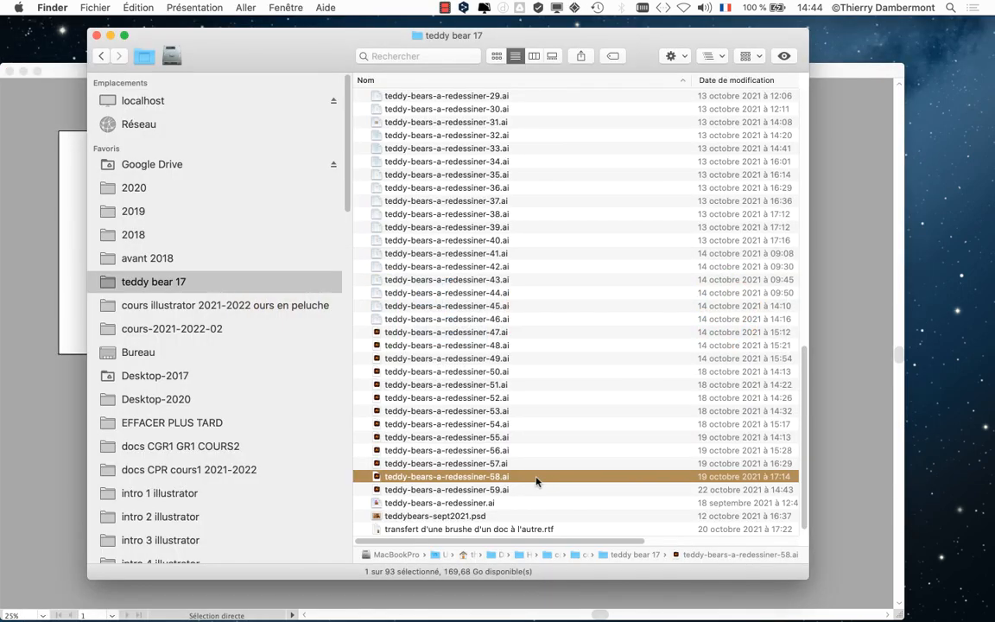
double_click(527, 477)
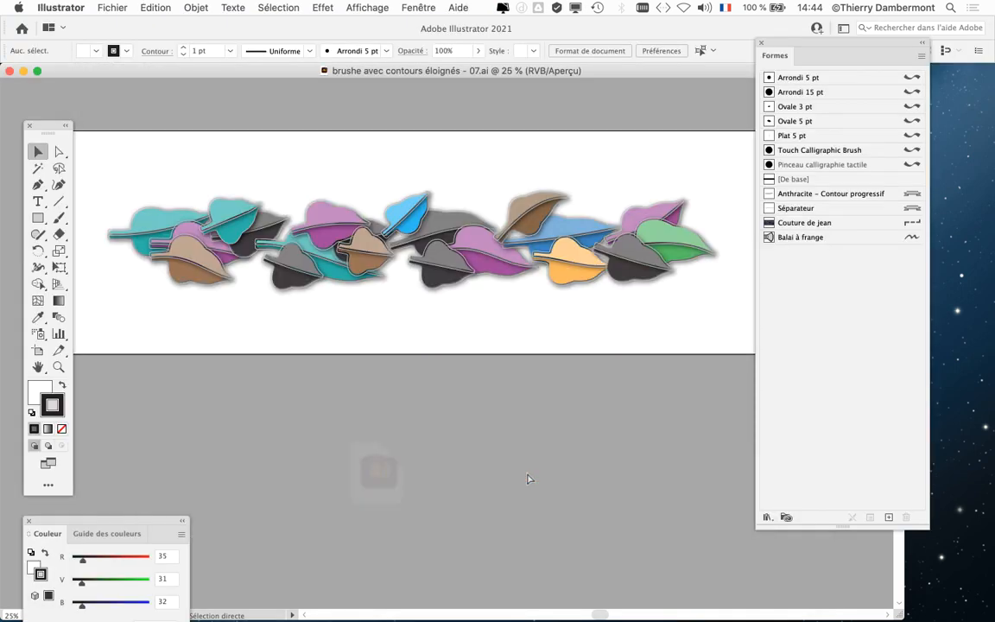
key(super+plus)
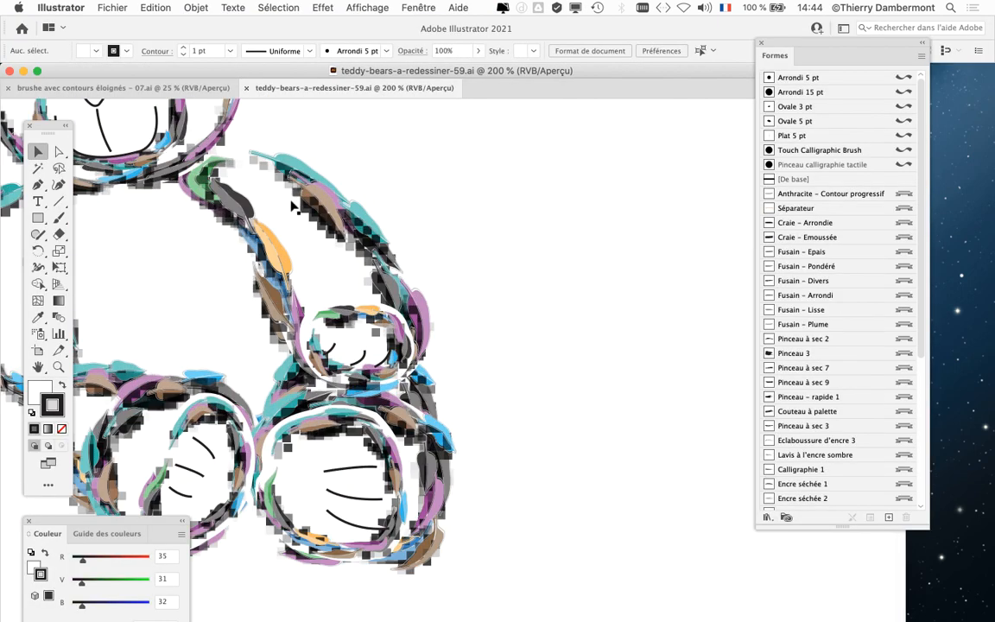
Quit Illustrator 2021 and reopen teddy-bears-a-redessiner-59.ai from the Finder in Illustrator 2020, moving the brushes panel off the bear
click(79, 5)
click(83, 136)
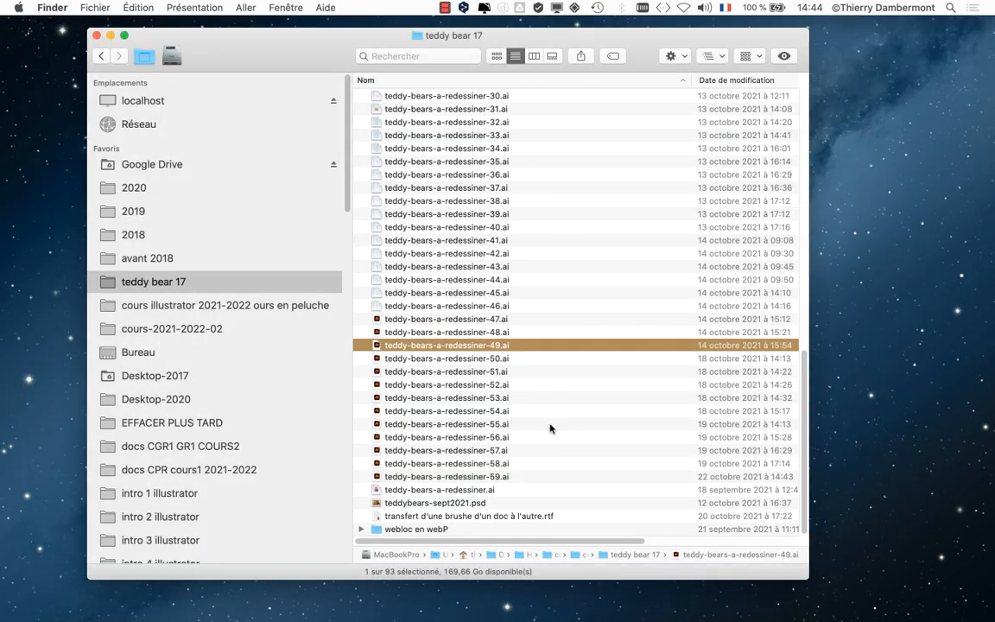
click(535, 477)
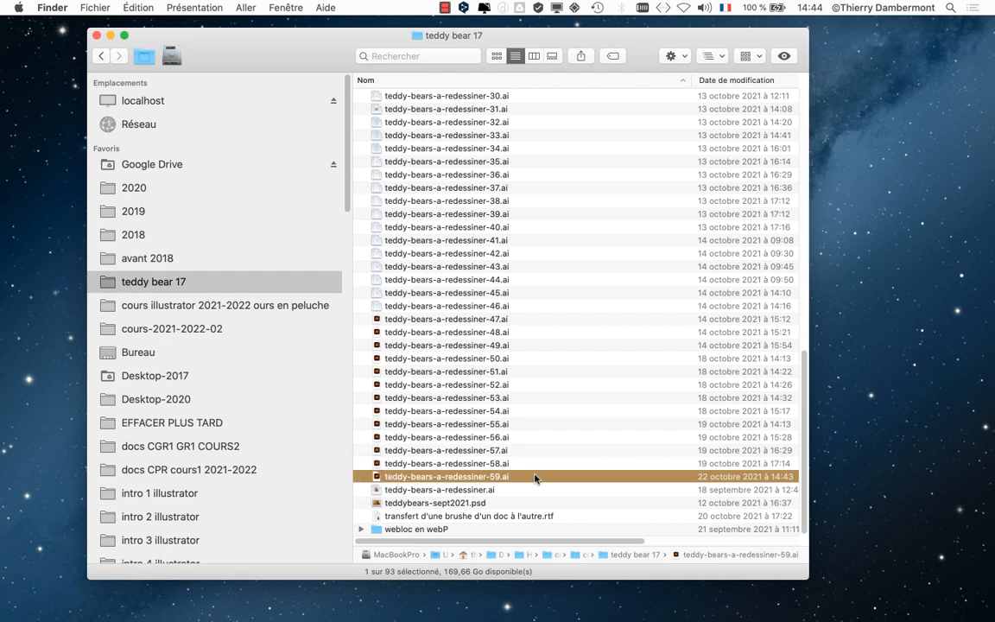
double_click(534, 476)
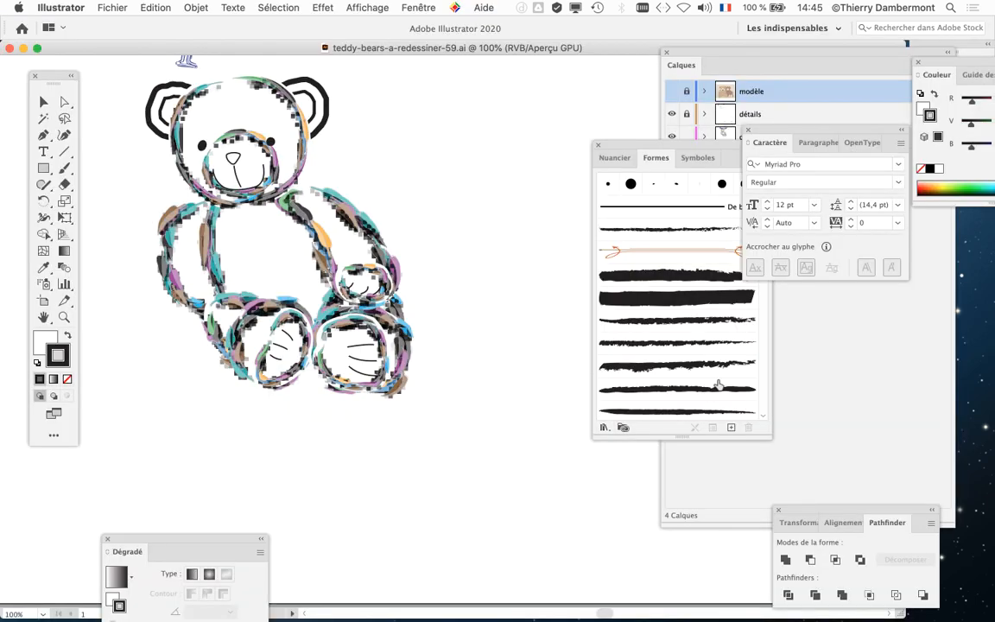
mouse_move(622, 145)
mouse_down()
mouse_move(493, 129)
mouse_move(475, 108)
mouse_up()
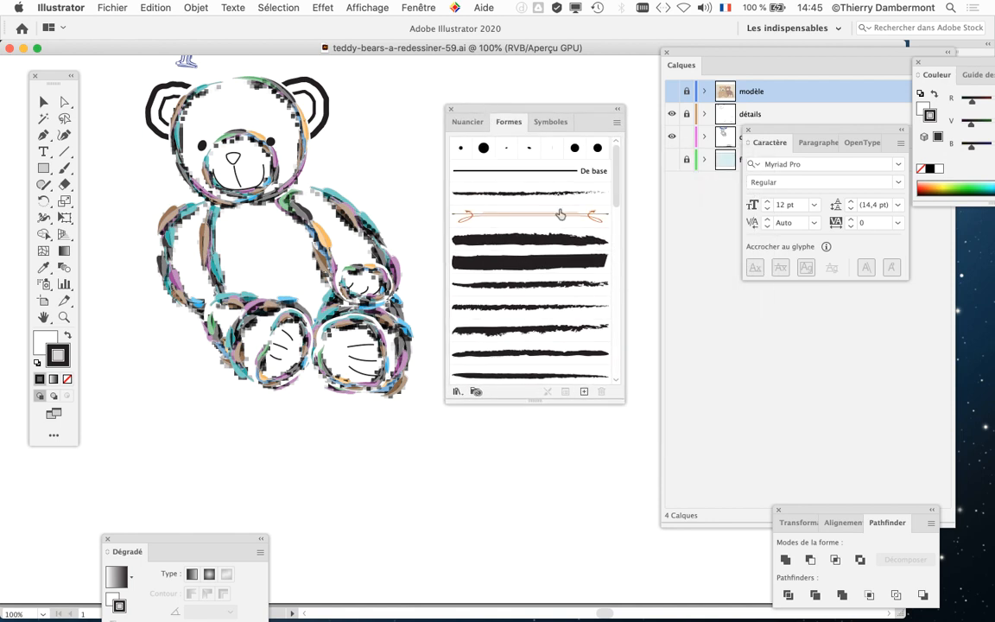
scroll(417, 278, down, 1)
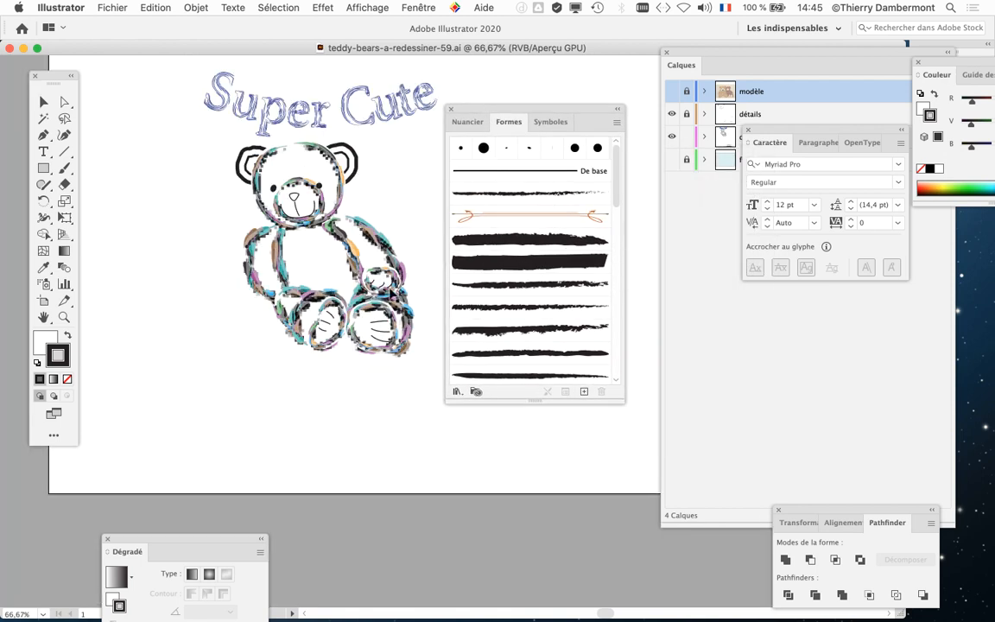
drag(506, 107, 623, 217)
drag(459, 271, 286, 329)
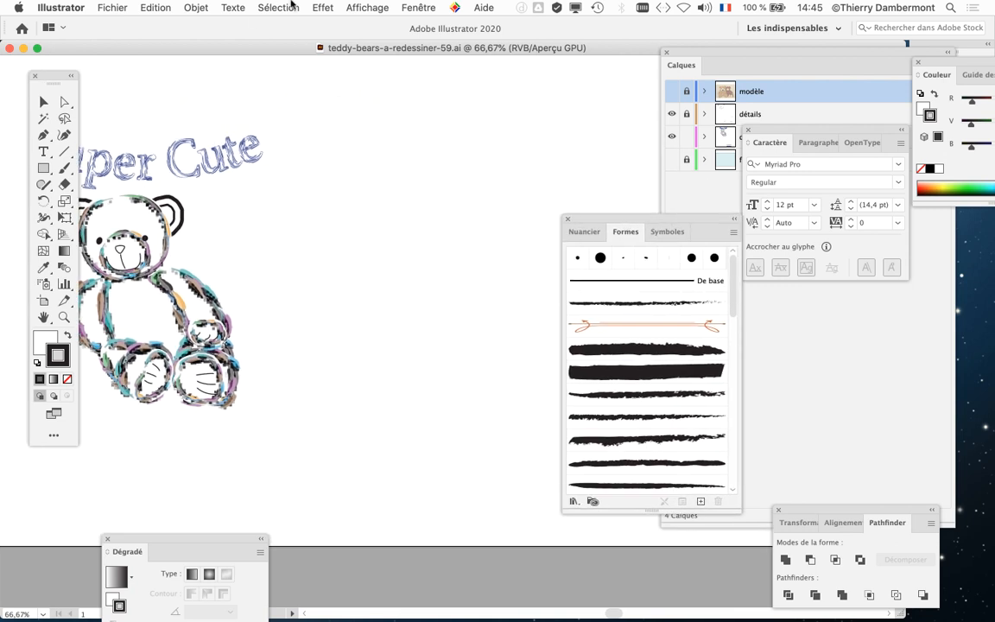
scroll(444, 238, down, 1)
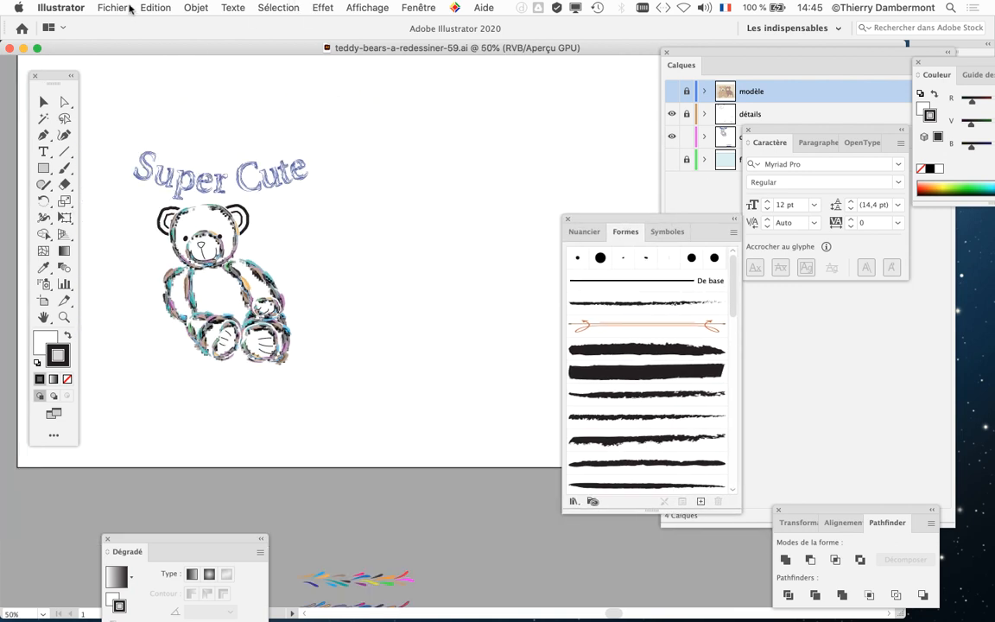
key(super+Tab)
key(super+Tab)
scroll(581, 250, up, 10)
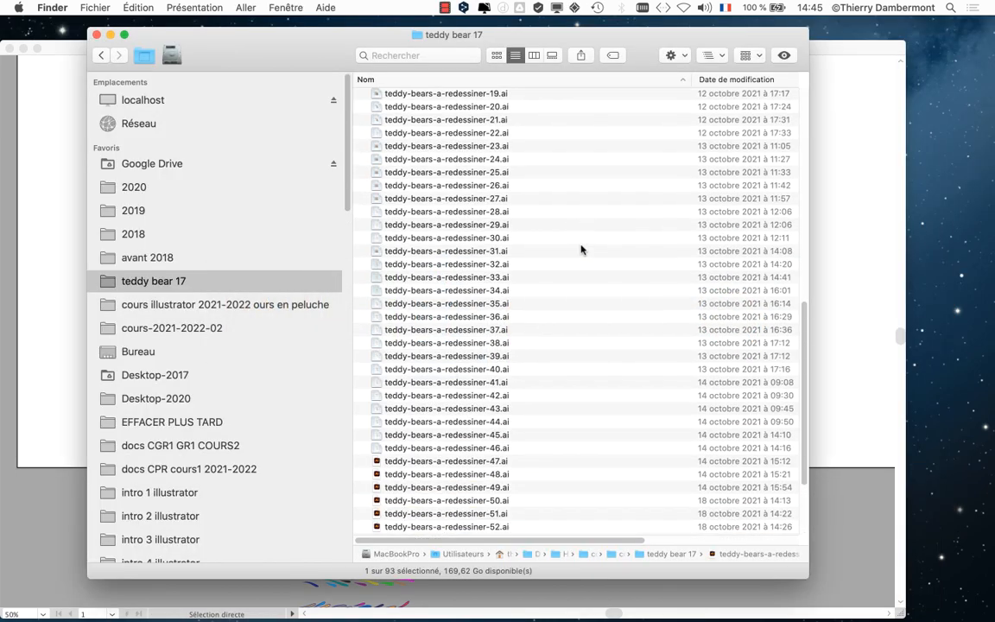
click(499, 211)
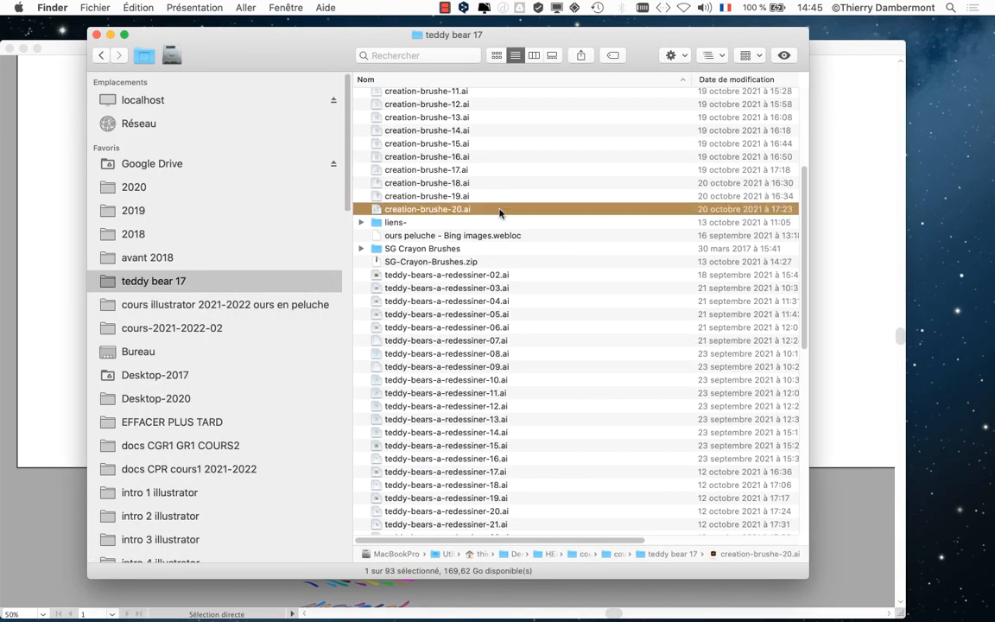
double_click(498, 210)
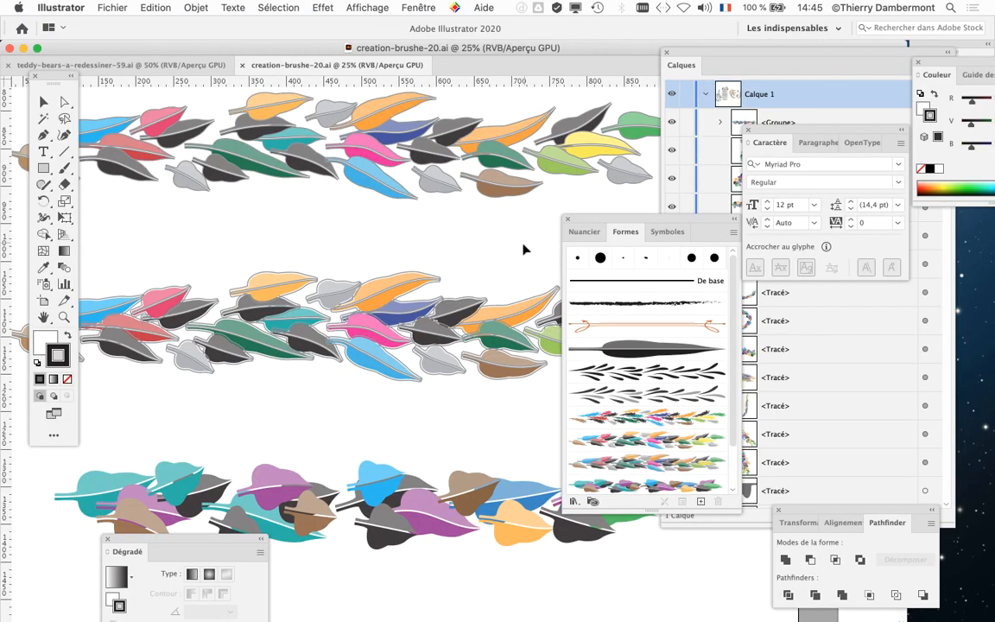
scroll(522, 250, down, 2)
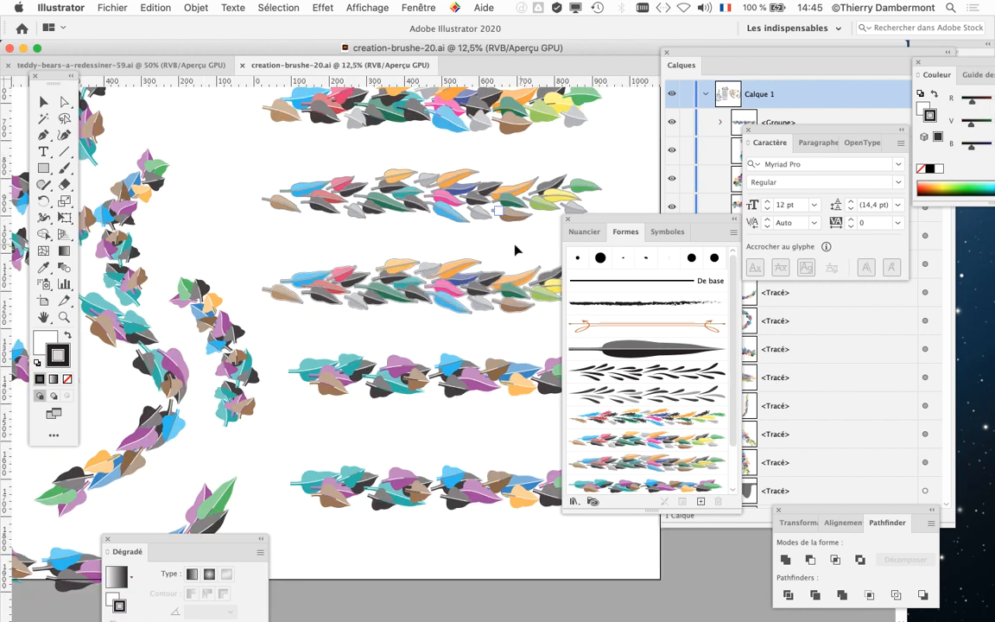
click(242, 65)
Open "brushe avec contours éloignés - 07.ai" and copy all of its shadowed leaf artwork
key(super+Tab)
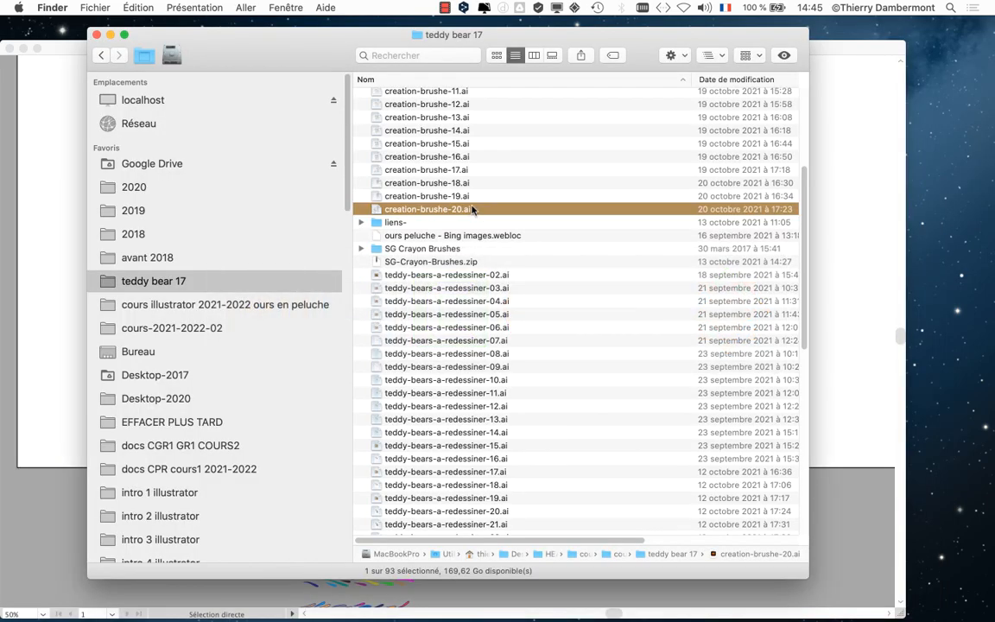
click(494, 175)
key(super+o)
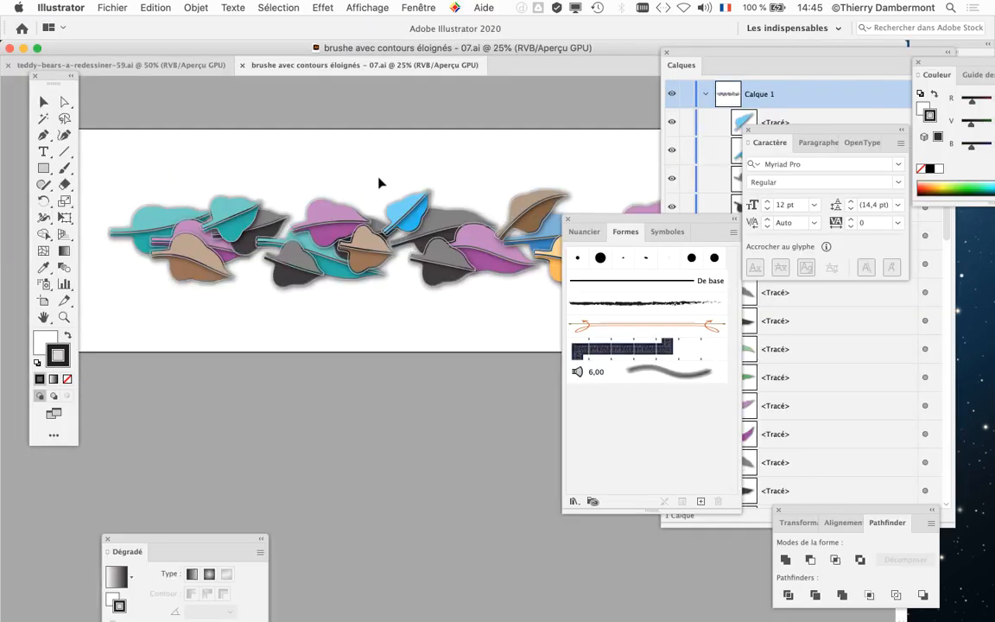
scroll(383, 180, down, 1)
key(super+a)
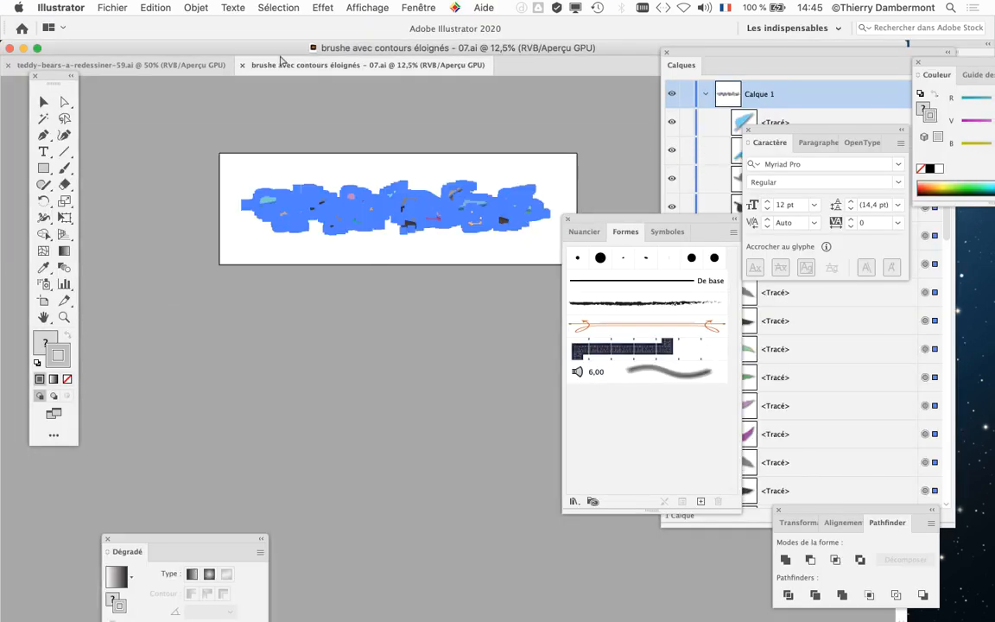
Paste the leaf artwork onto the "dessin" layer of teddy-bears-a-redessiner-59.ai, in the empty artboard area beside the bear
click(169, 69)
scroll(463, 247, down, 2)
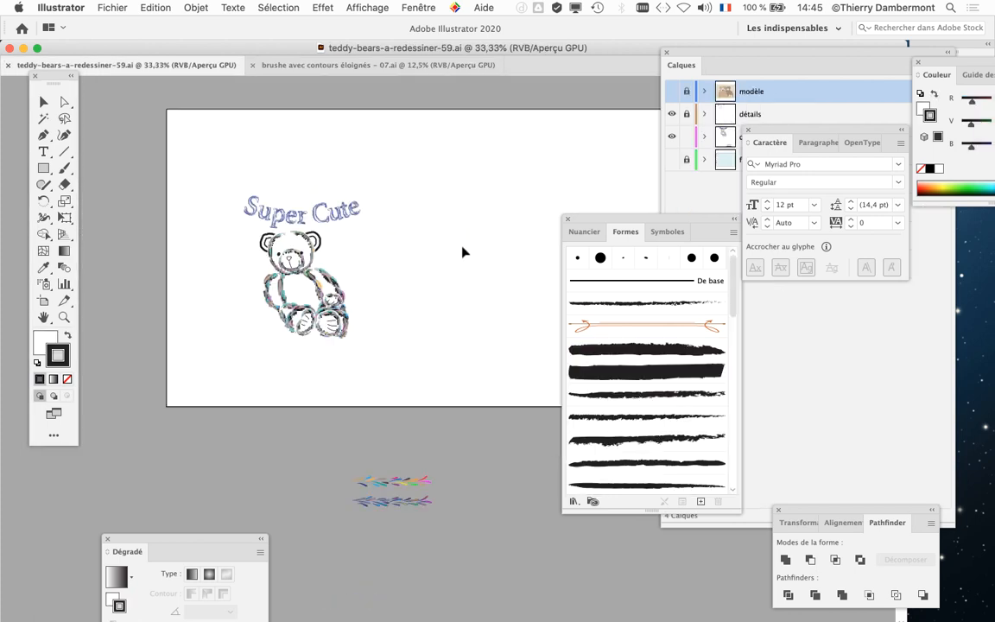
drag(435, 275, 133, 266)
key(super+v)
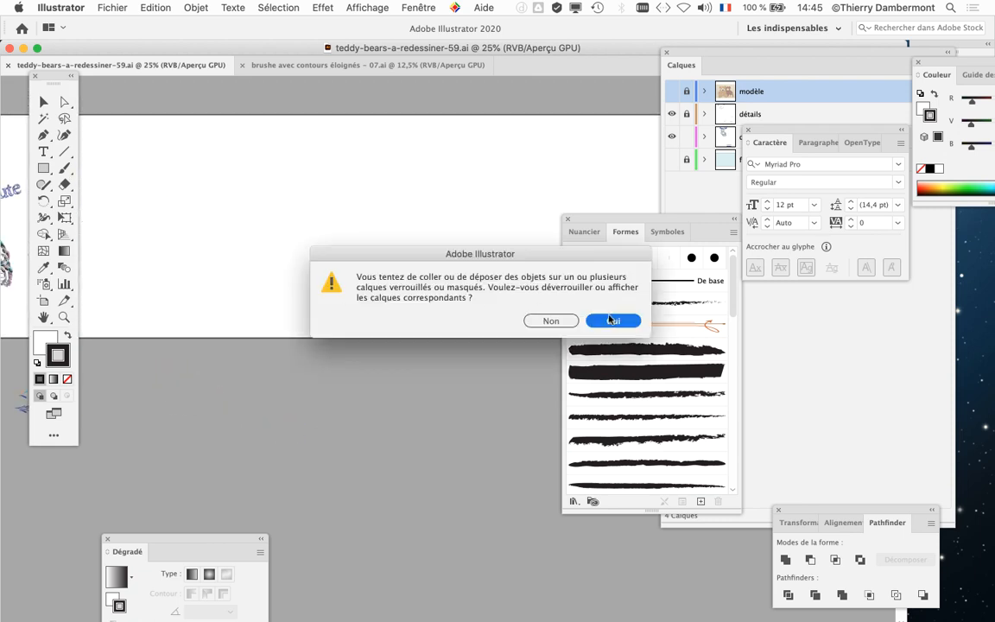
click(545, 321)
drag(747, 56, 702, 64)
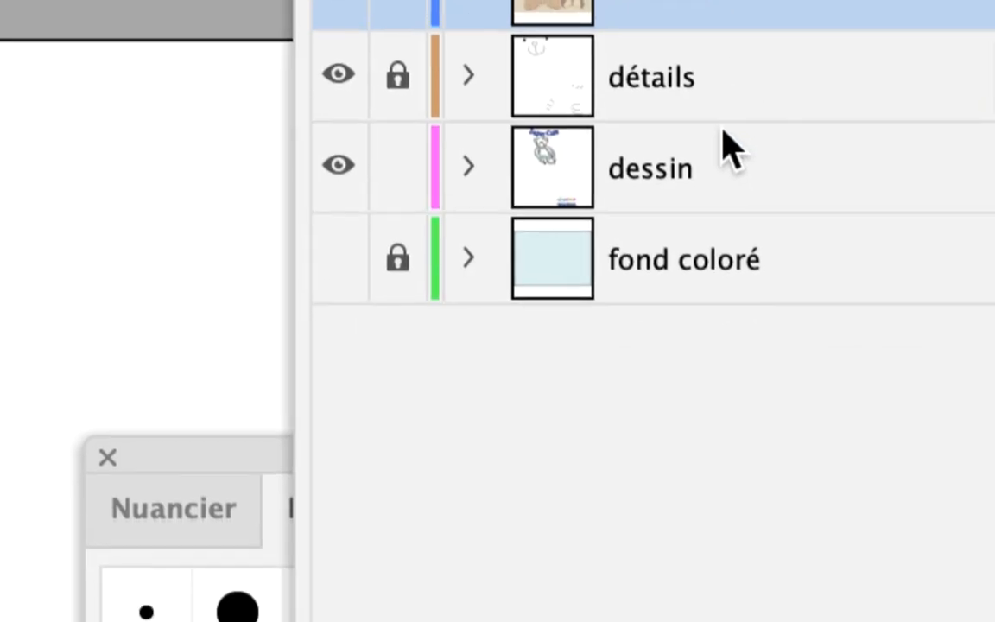
click(732, 155)
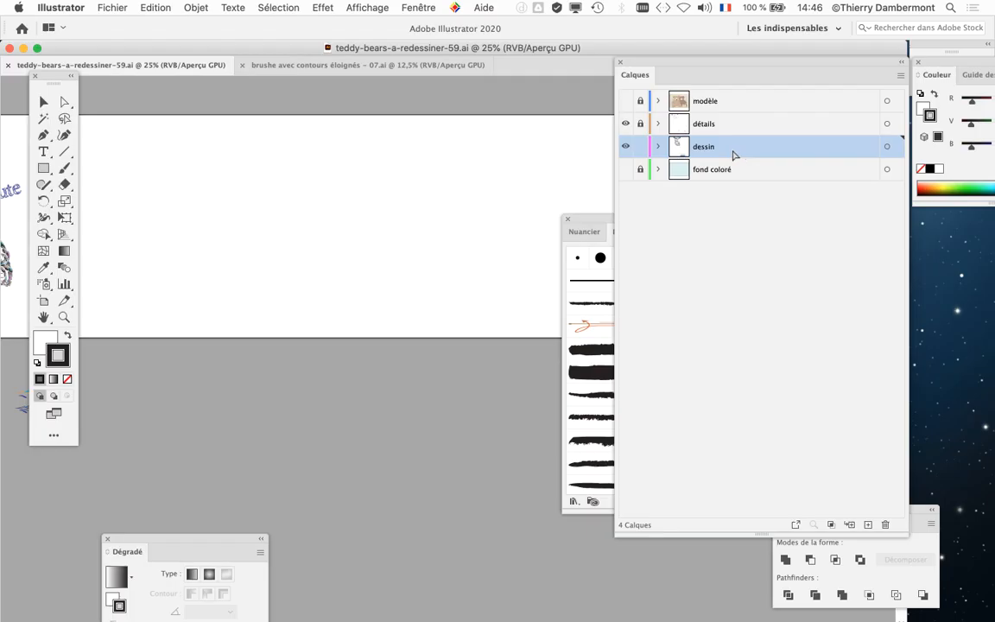
key(super+v)
drag(418, 332, 376, 181)
click(620, 63)
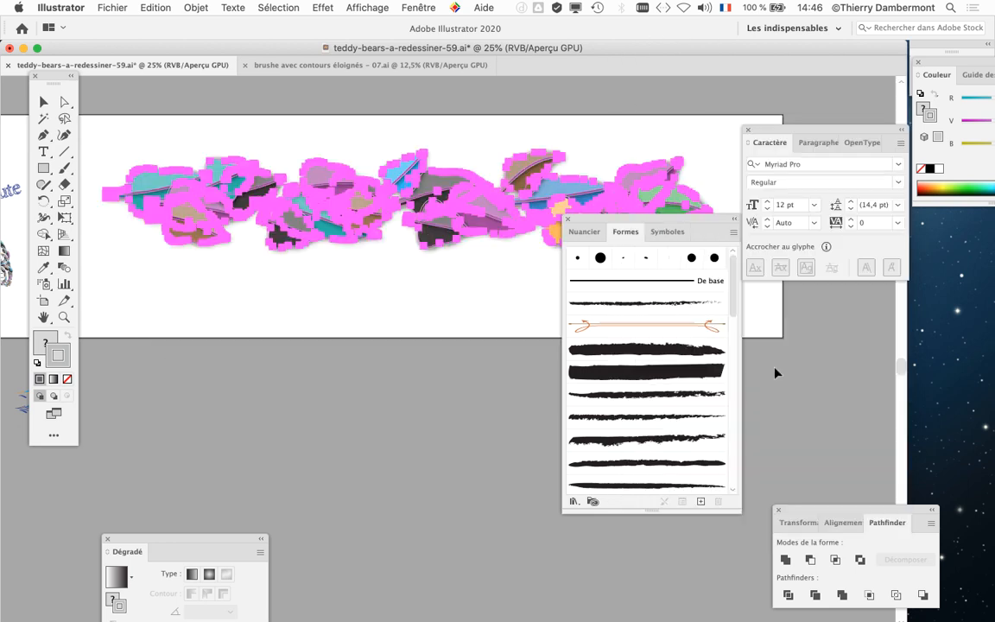
Replace the "feuilles plates mult av contour" art brush with the pasted leaf artwork, keeping its options and applying the change to existing strokes
click(565, 218)
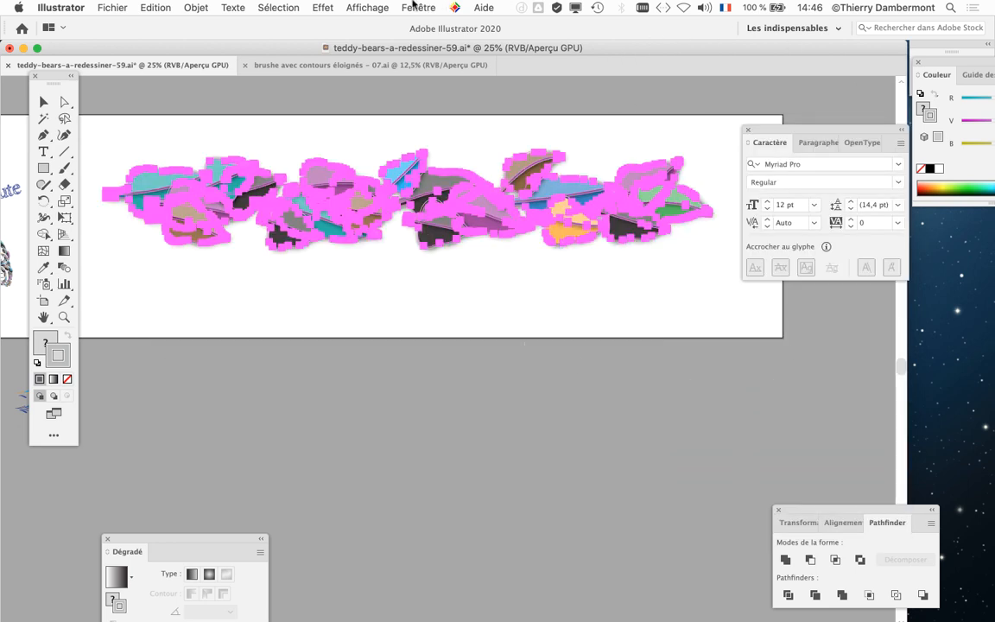
click(418, 8)
click(428, 333)
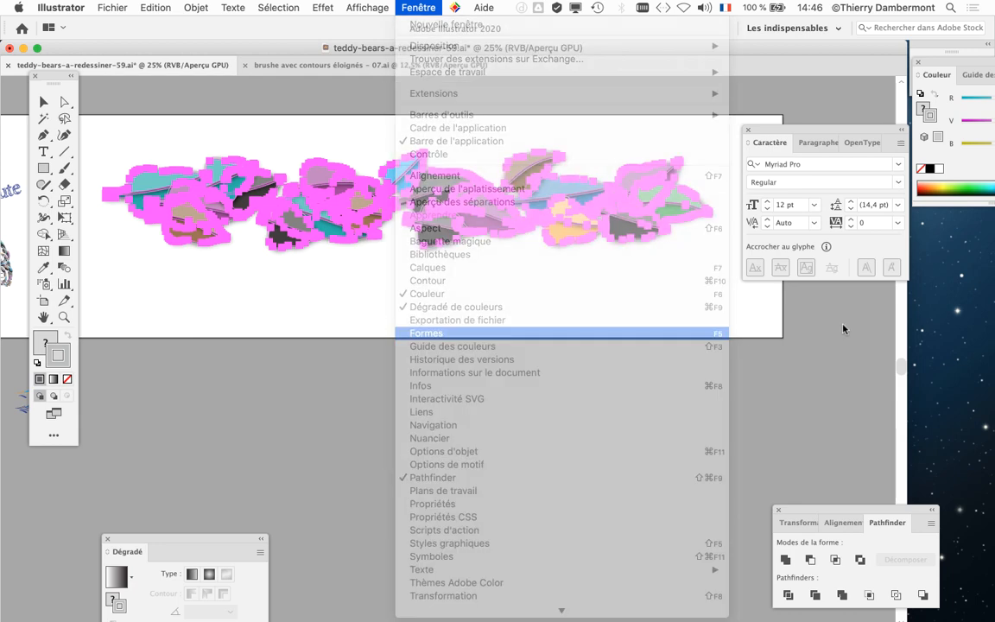
mouse_move(654, 226)
mouse_down()
mouse_move(709, 192)
mouse_move(758, 105)
mouse_up()
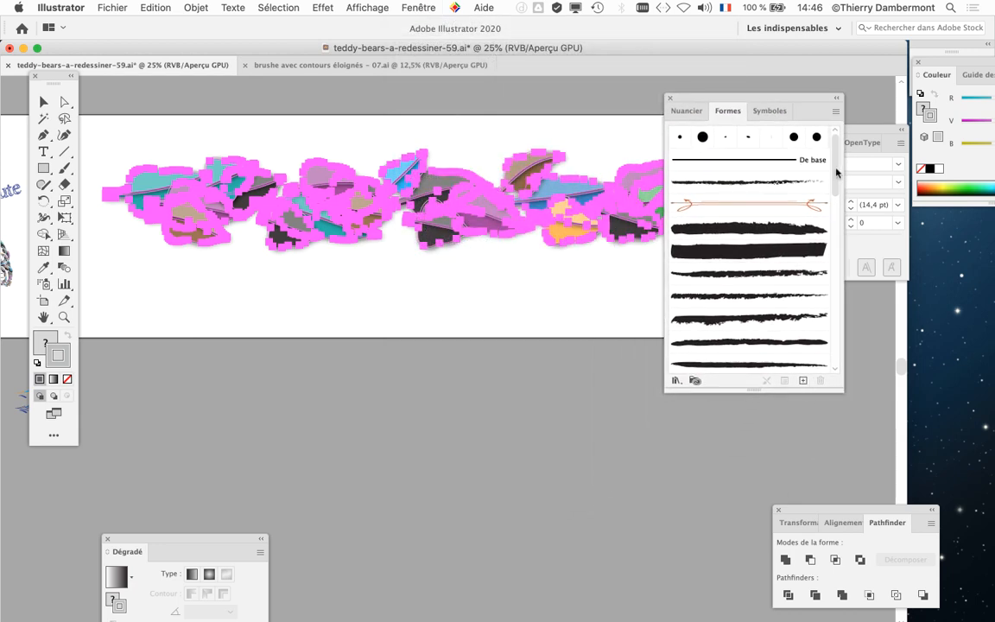
drag(836, 169, 835, 342)
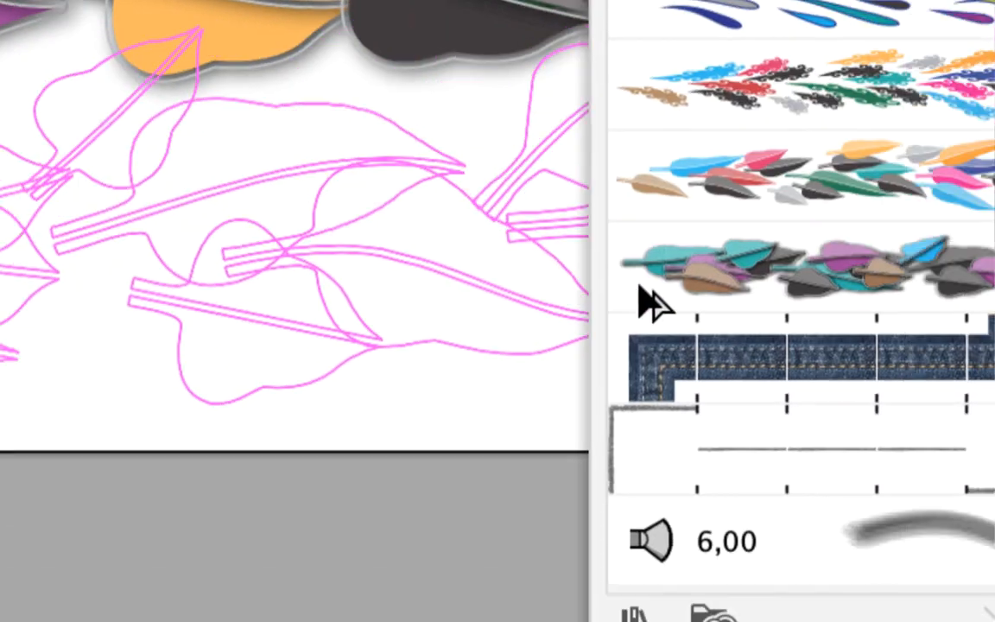
mouse_move(638, 287)
mouse_down()
mouse_move(726, 305)
mouse_move(728, 282)
mouse_up()
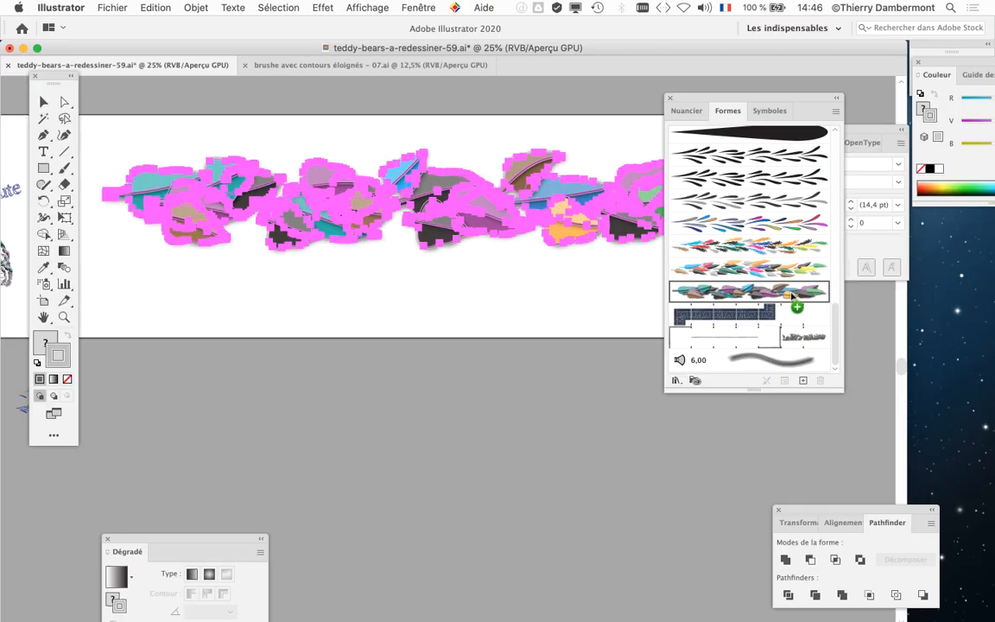
drag(792, 296, 792, 296)
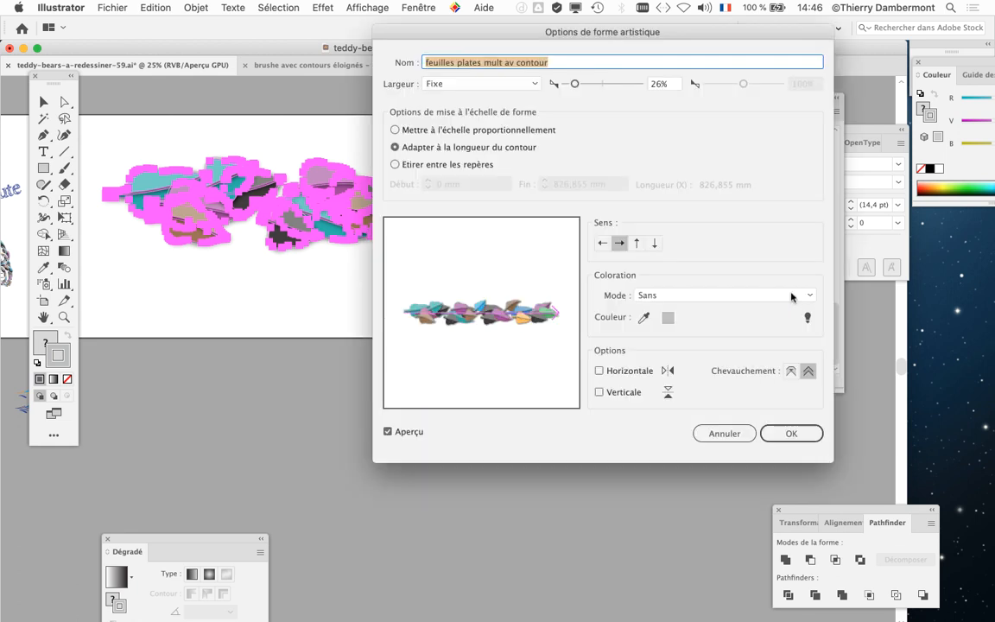
click(788, 433)
click(541, 272)
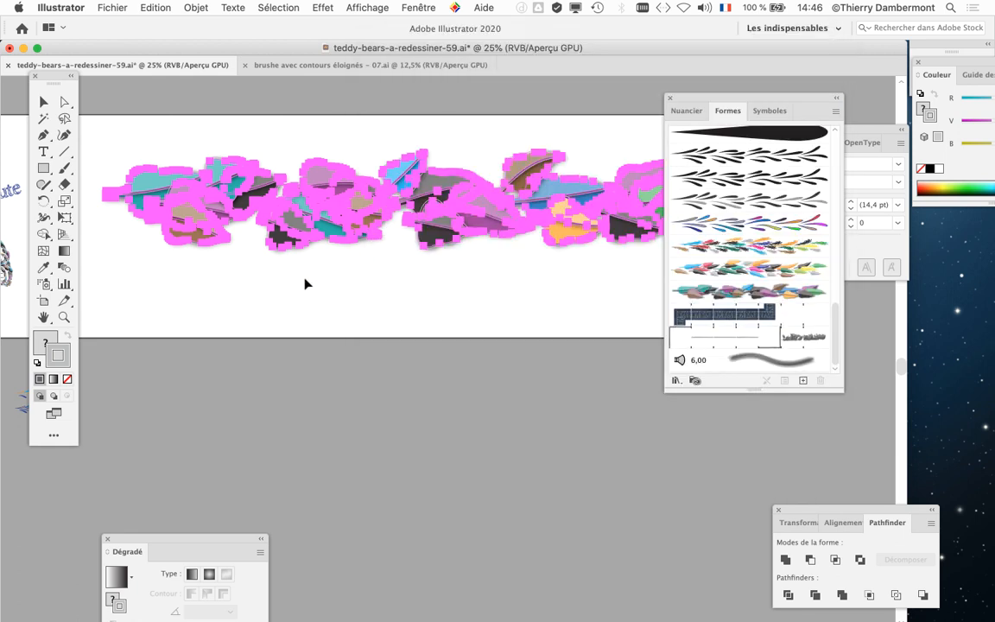
Inspect the shadows of the leaf strokes on the bear's arm, paw and feet at several magnifications
drag(221, 290, 485, 321)
scroll(244, 288, up, 2)
scroll(245, 288, up, 8)
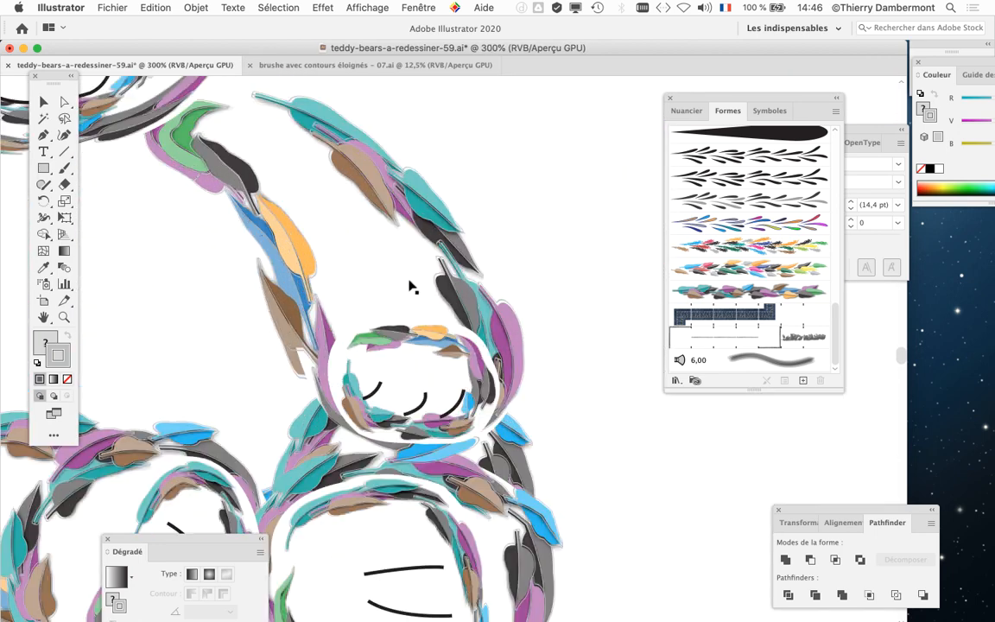
scroll(460, 296, up, 1)
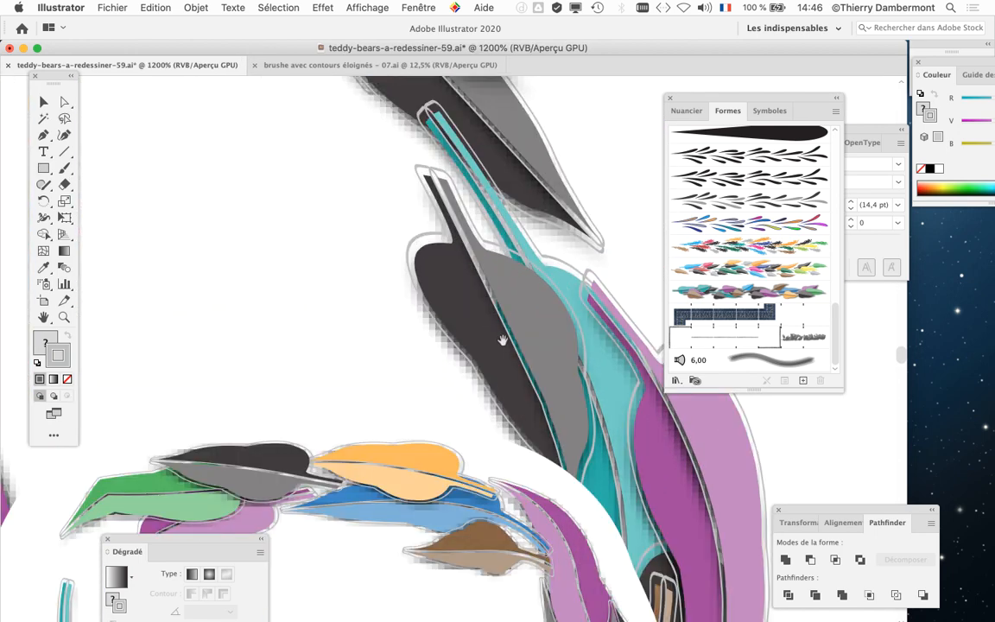
scroll(544, 293, up, 2)
scroll(549, 278, down, 4)
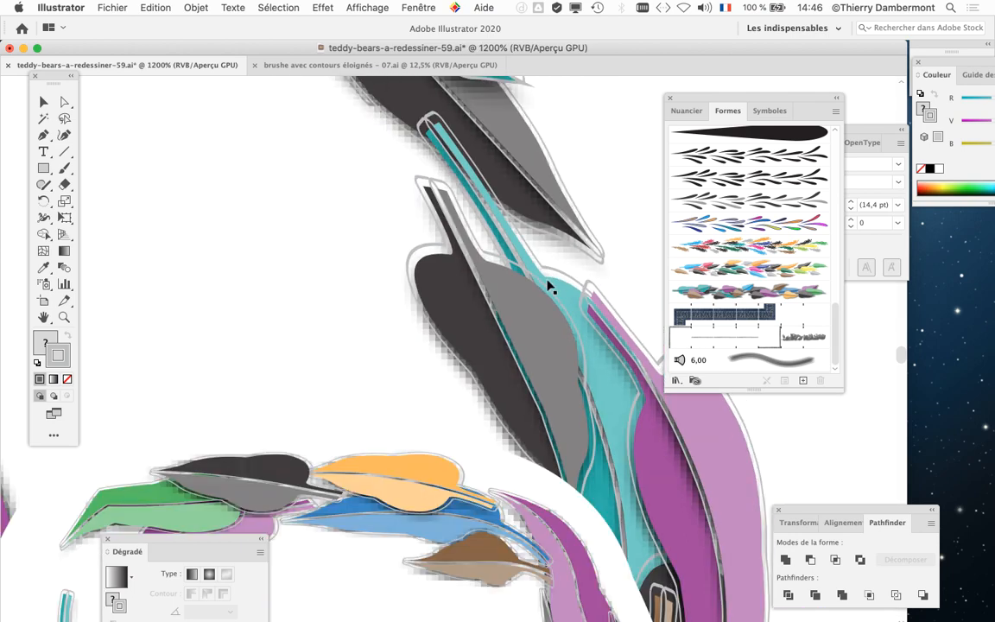
scroll(589, 401, down, 1)
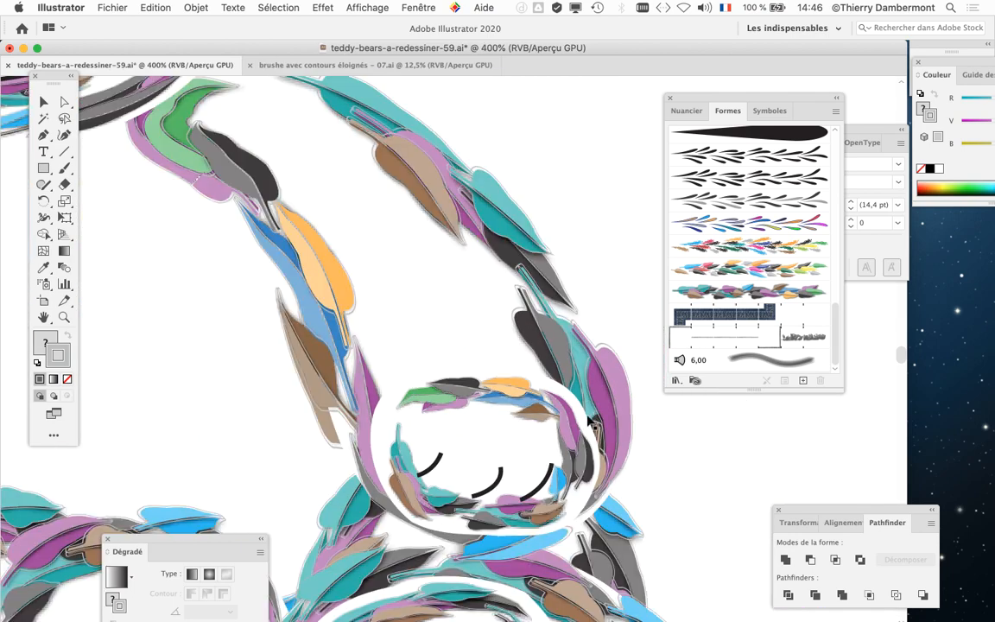
drag(555, 417, 335, 206)
scroll(460, 376, down, 3)
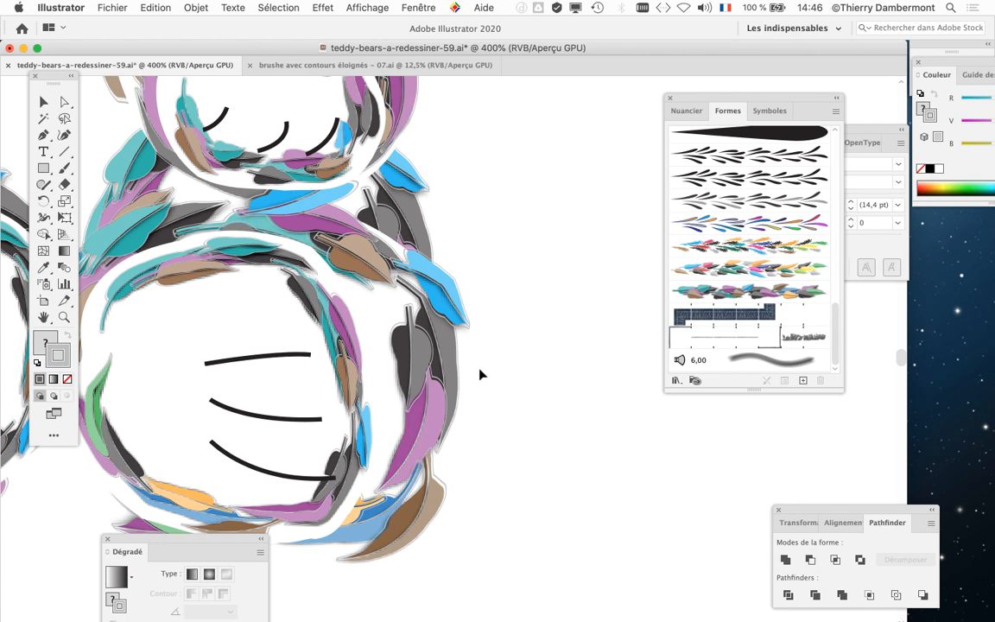
scroll(459, 352, down, 2)
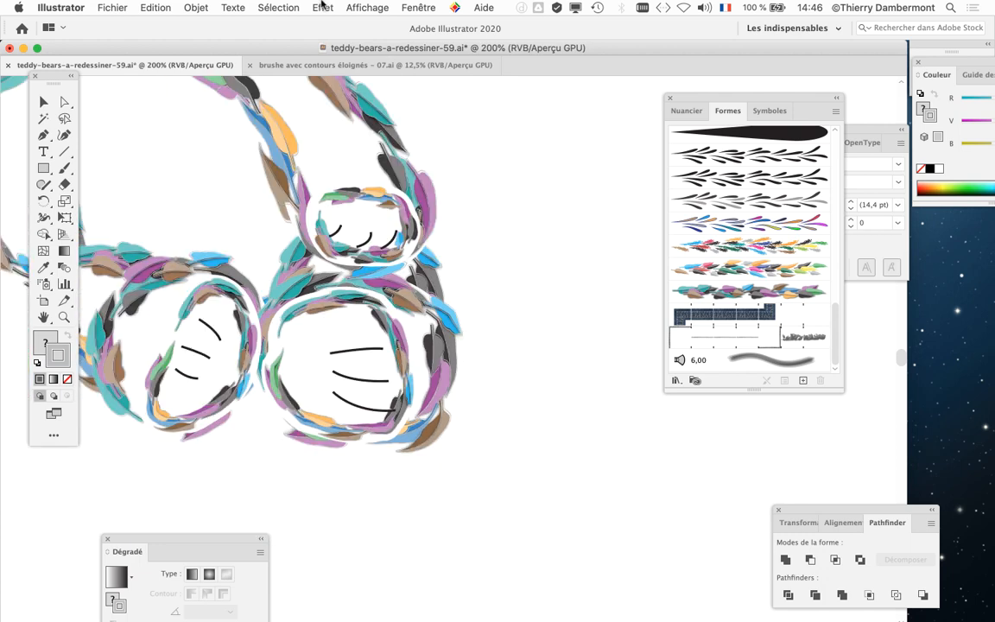
Check the document's raster effects settings without changing them
click(320, 7)
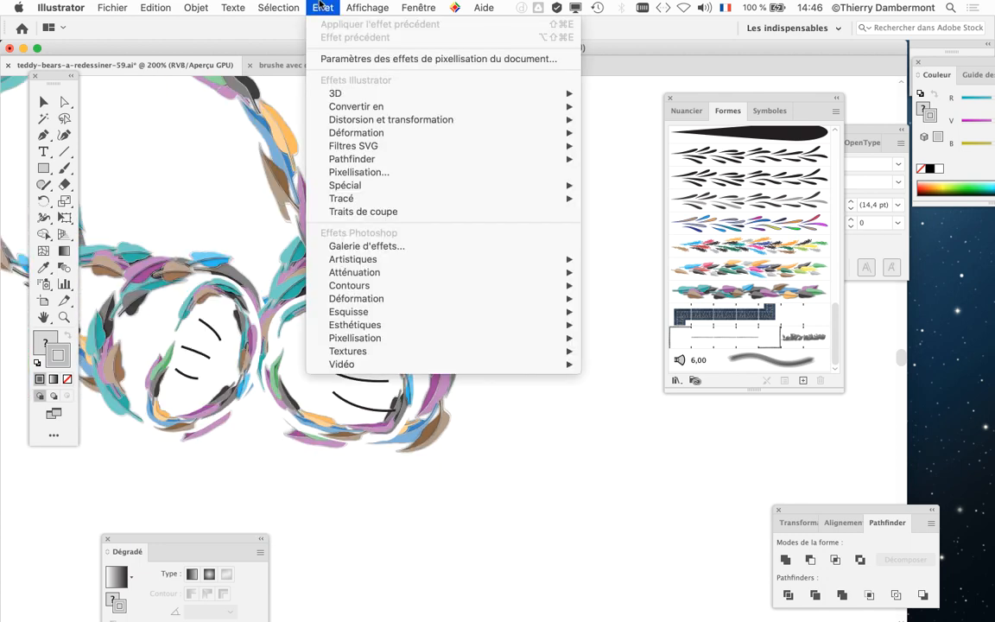
click(333, 59)
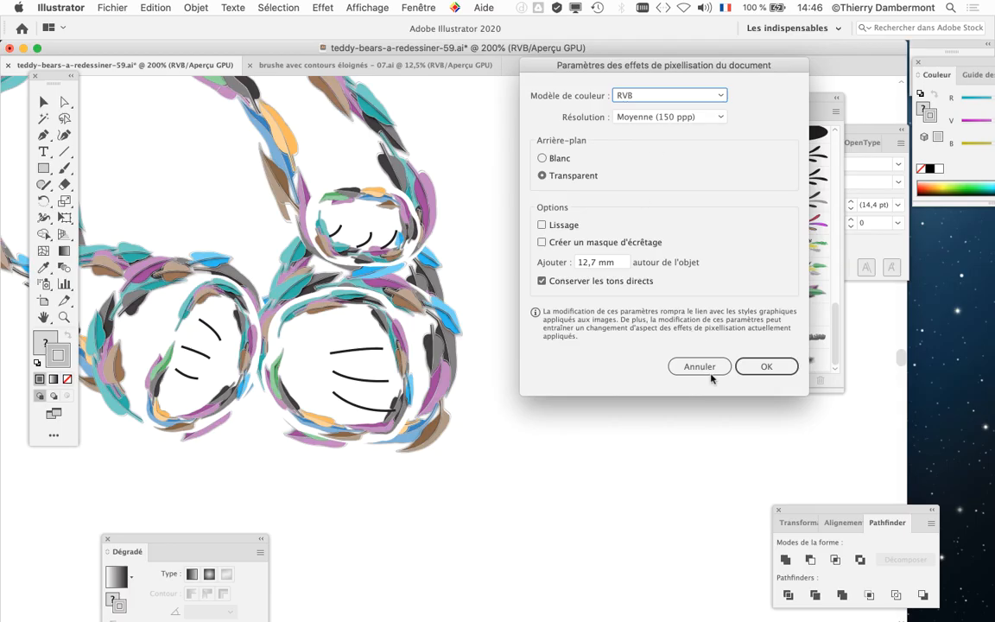
click(706, 366)
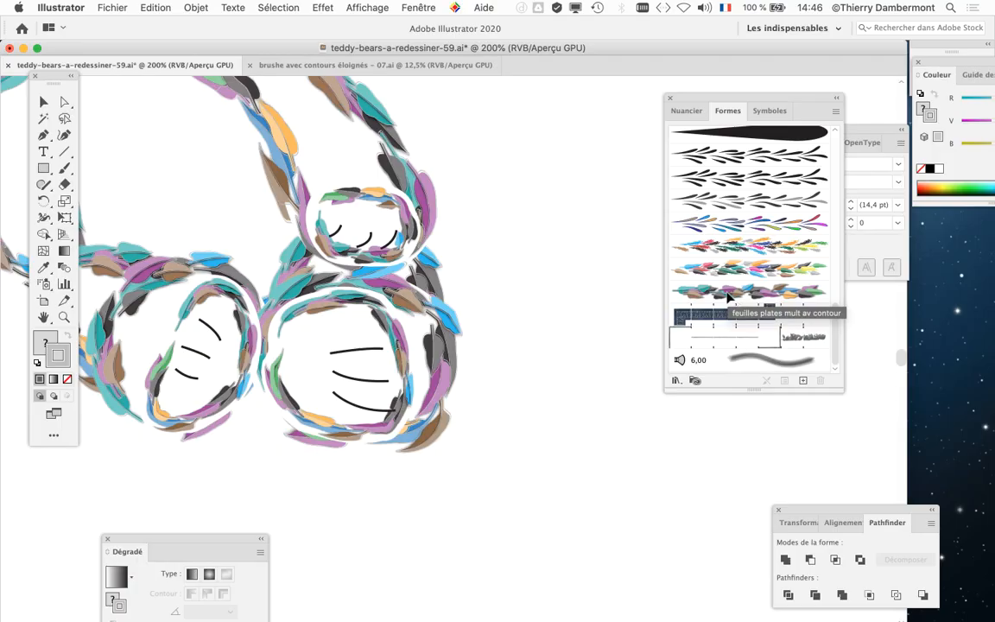
Inspect the leaf strokes along the bear's arm, paw and feet, and check which brush the right-hand arm uses
scroll(430, 280, down, 3)
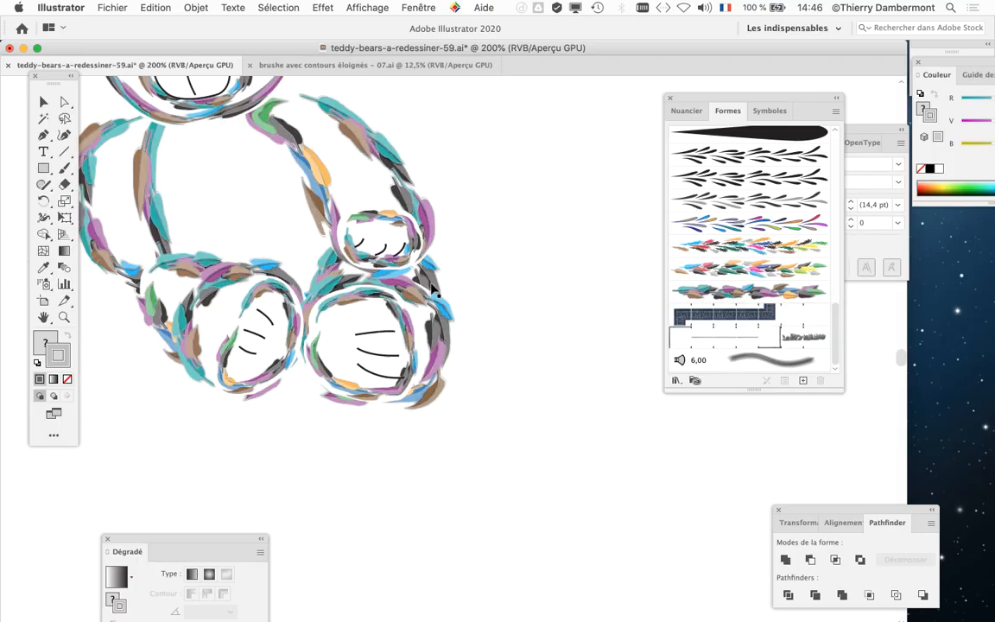
scroll(368, 215, up, 2)
scroll(370, 223, up, 1)
scroll(467, 285, right, 3)
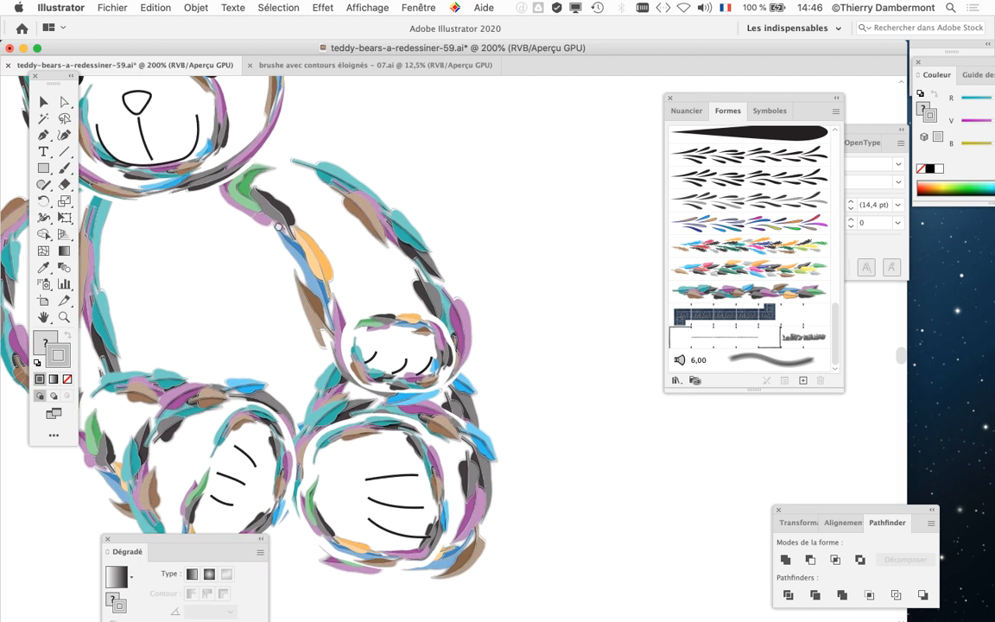
click(498, 204)
drag(724, 97, 861, 62)
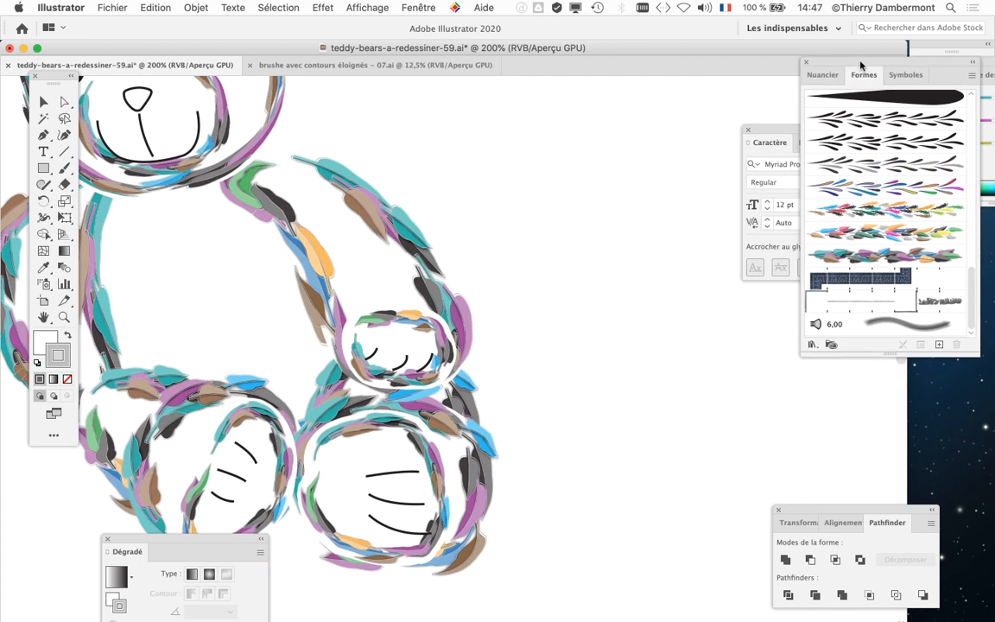
scroll(526, 266, down, 1)
scroll(462, 160, up, 1)
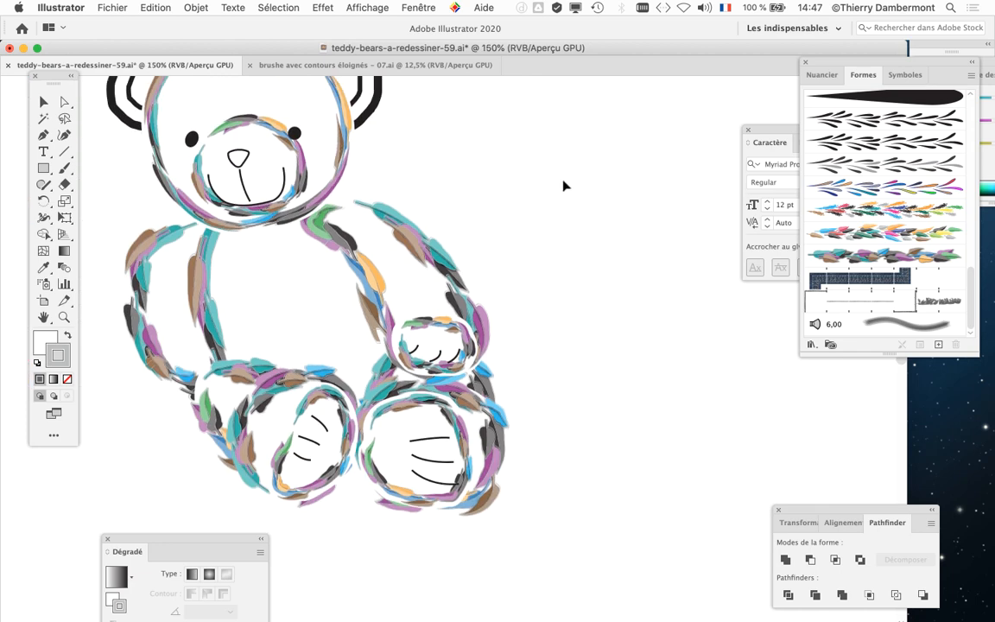
click(372, 221)
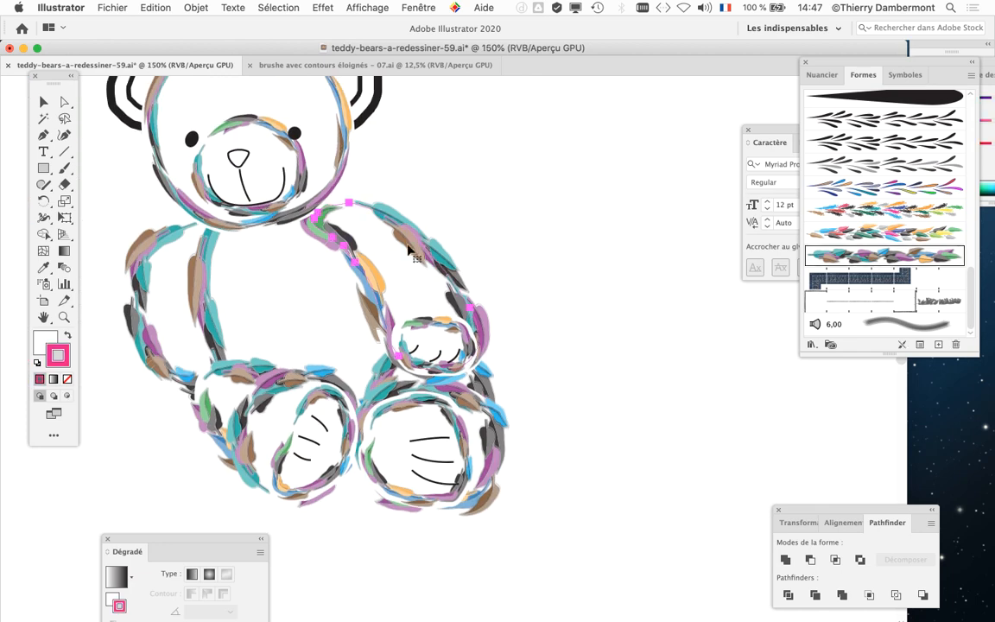
click(508, 177)
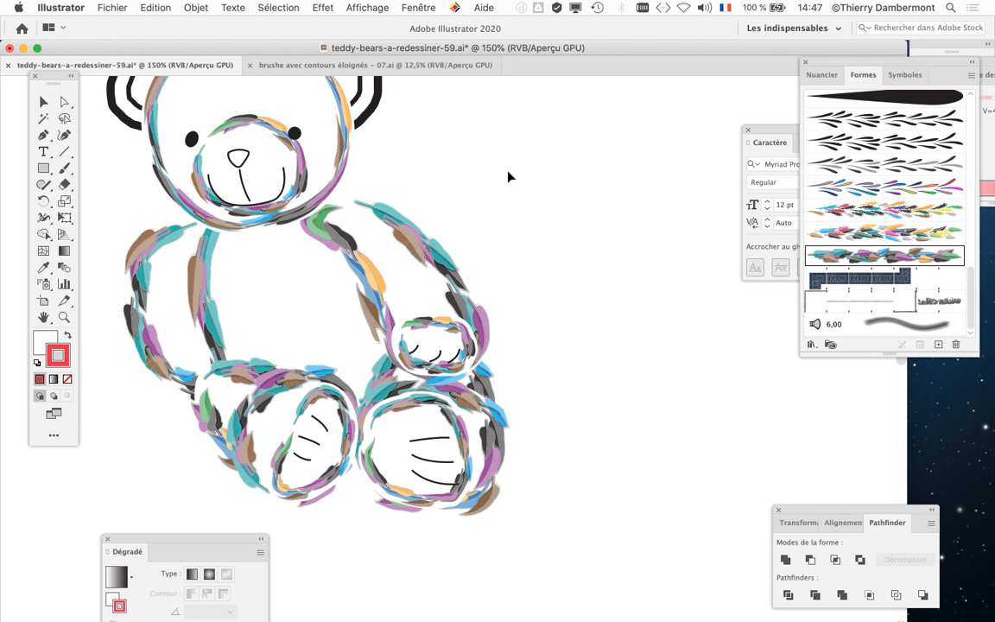
Set the "feuilles plates mult av contour" art brush's fixed width to 30% and apply the change to existing strokes
drag(864, 63, 660, 64)
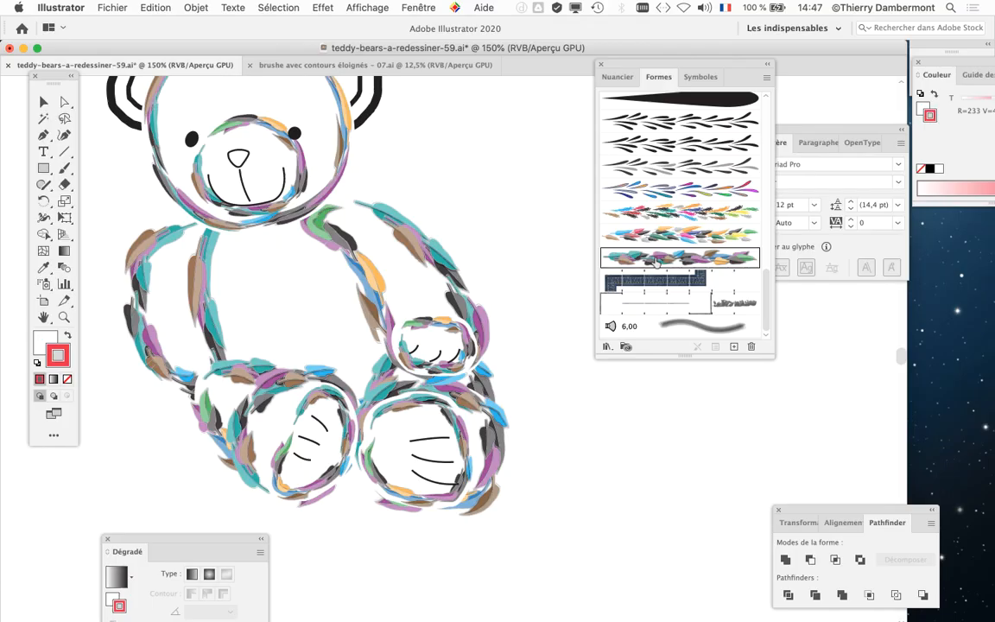
double_click(656, 261)
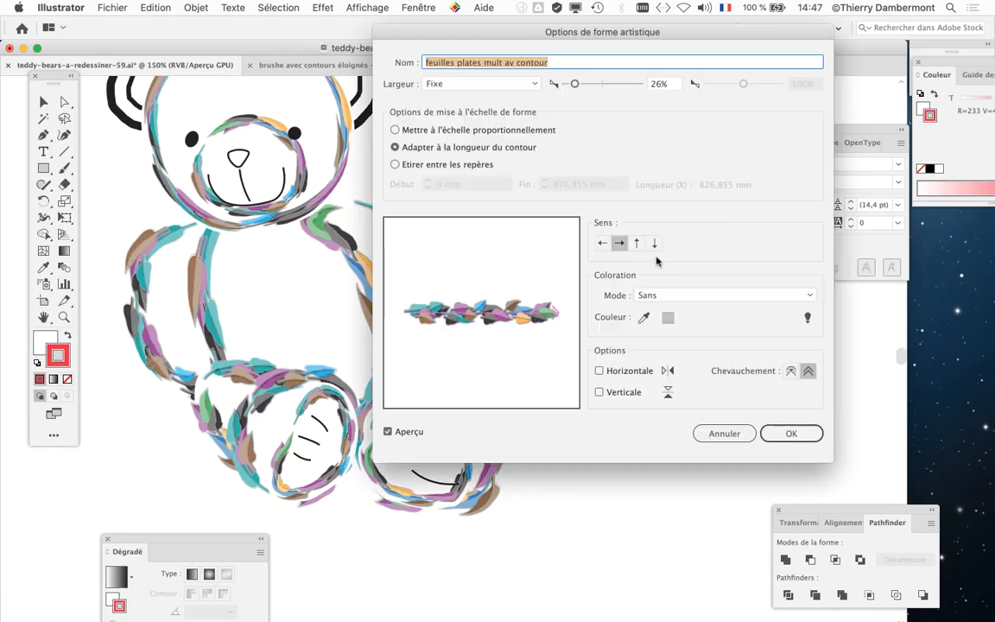
drag(507, 35, 657, 68)
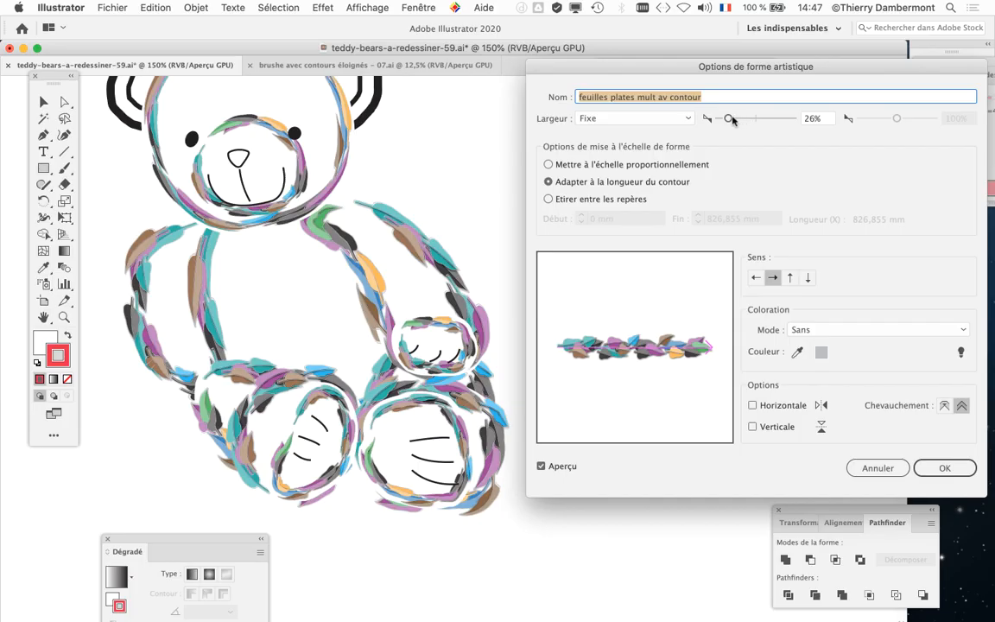
drag(730, 118, 735, 118)
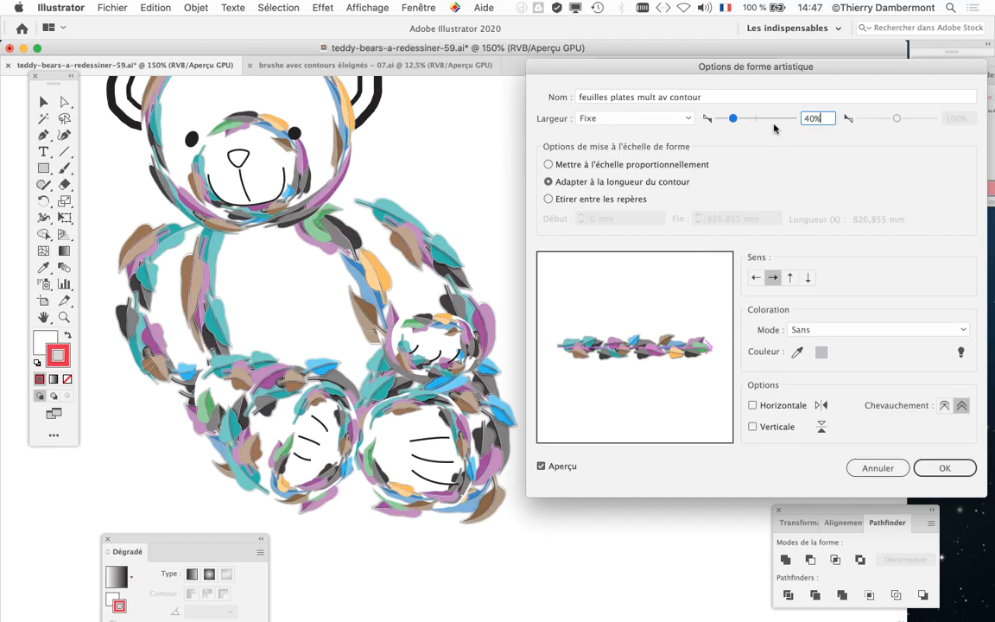
drag(733, 119, 736, 119)
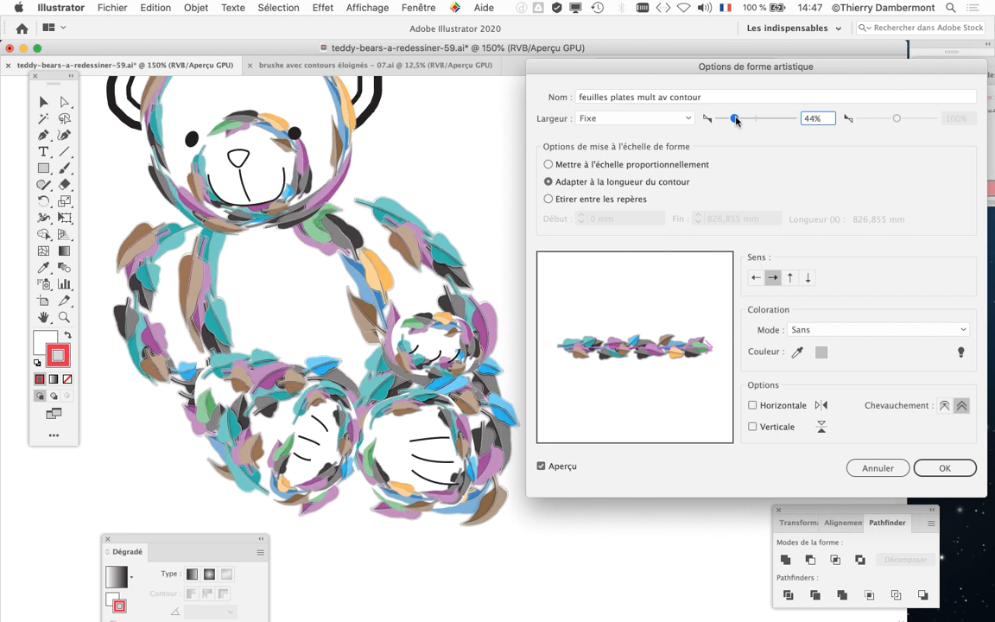
drag(736, 120, 740, 120)
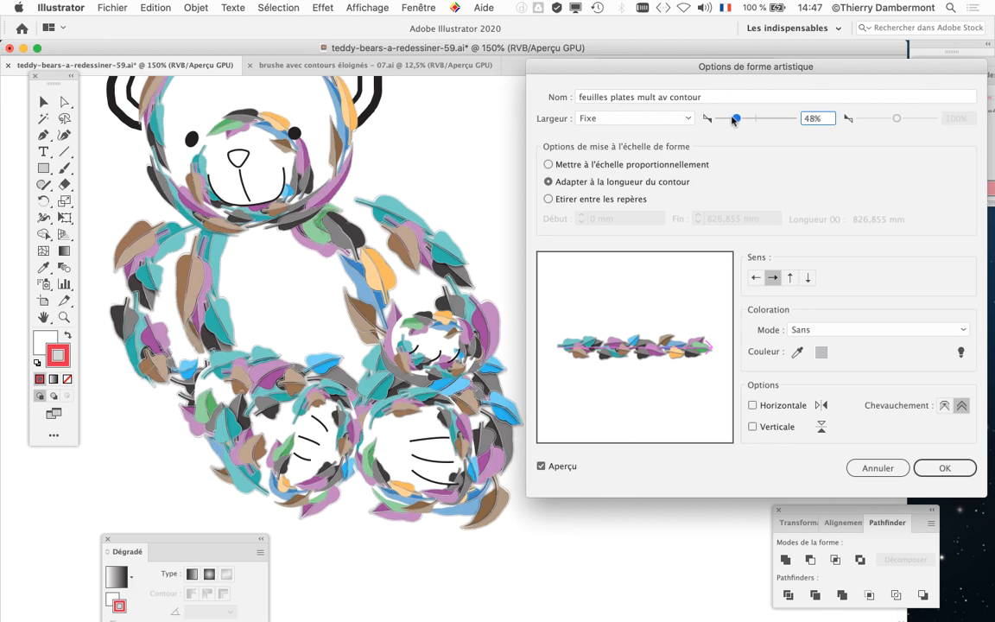
drag(733, 120, 729, 120)
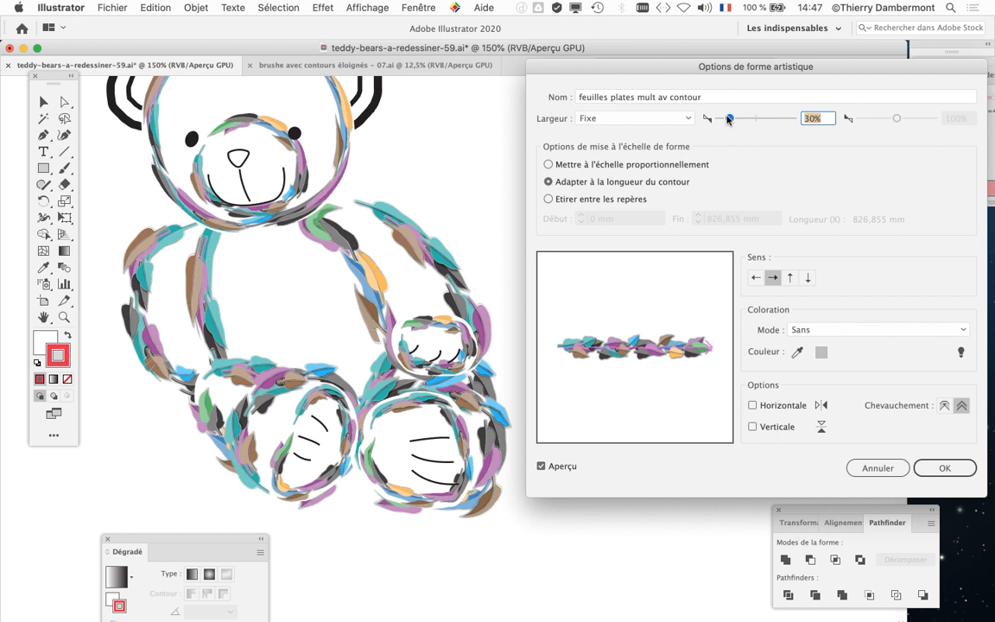
click(945, 467)
click(695, 308)
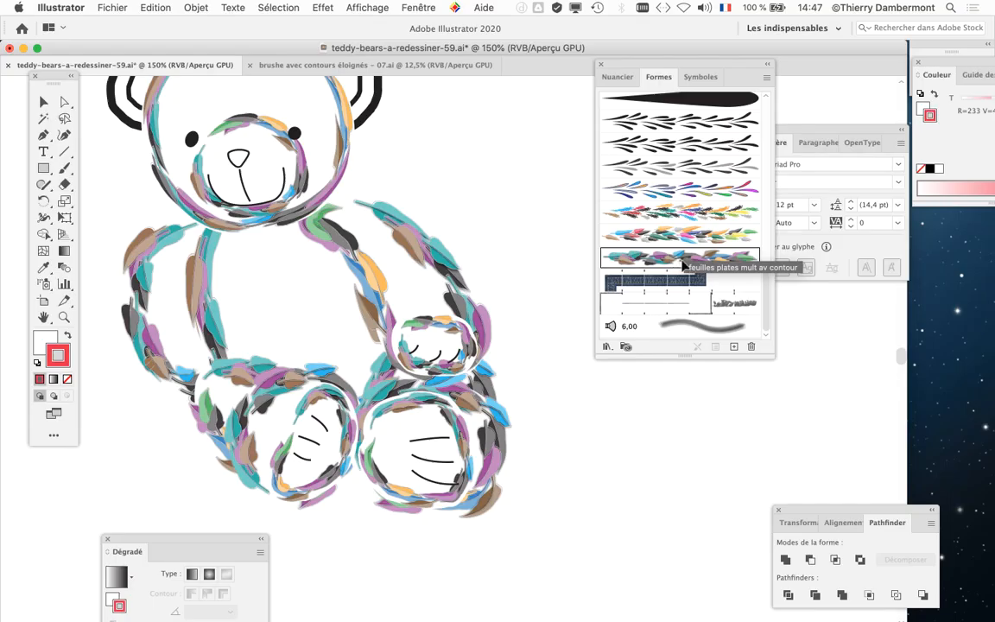
Move the right-hand arm's leaf stroke into the empty area beside the bear, and undo the move
drag(619, 67, 718, 61)
scroll(600, 273, up, 3)
scroll(600, 272, left, 2)
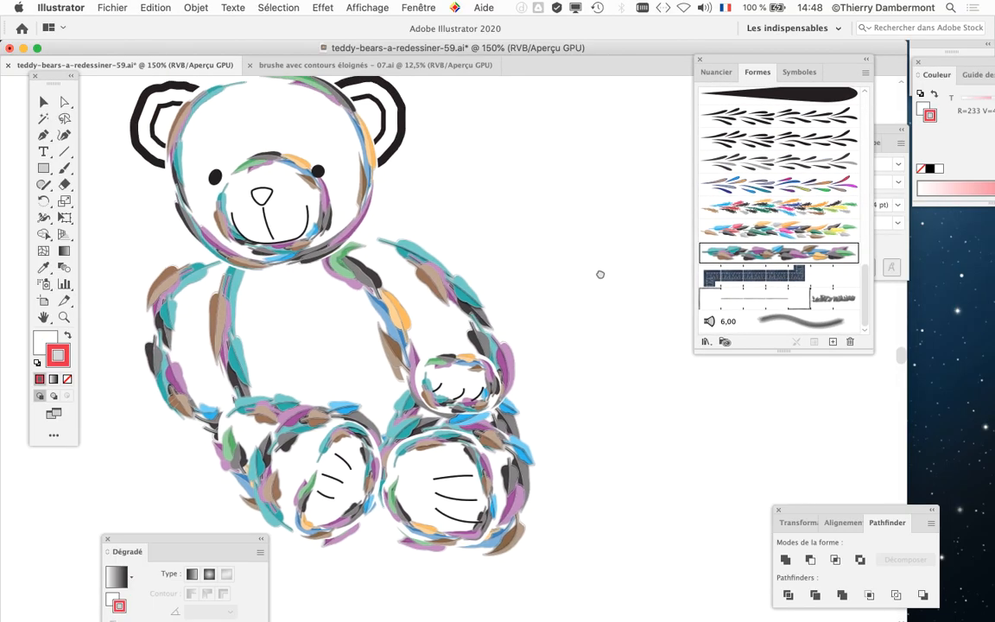
scroll(489, 451, up, 4)
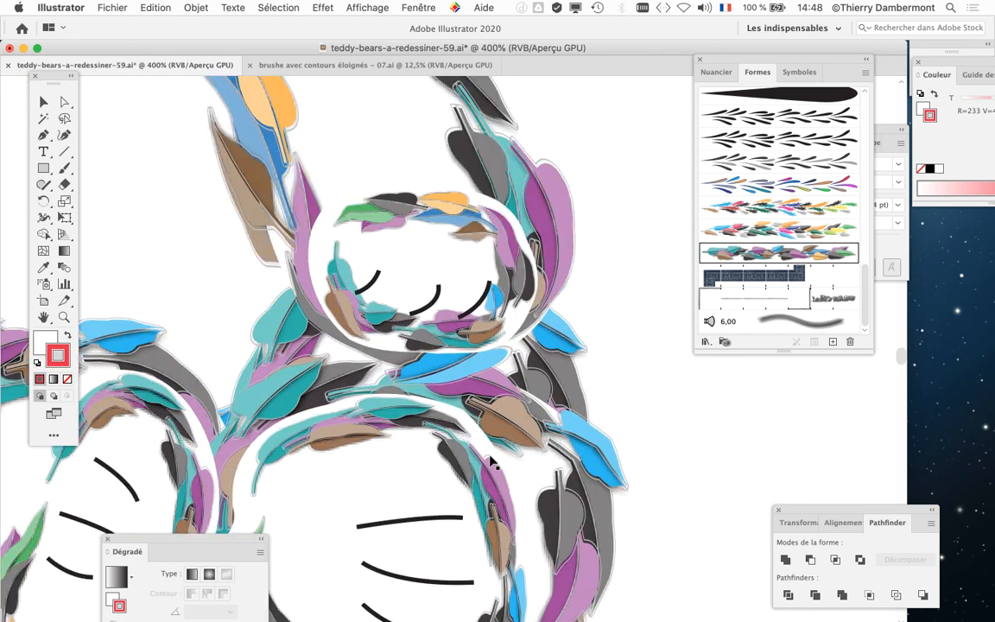
scroll(489, 446, down, 4)
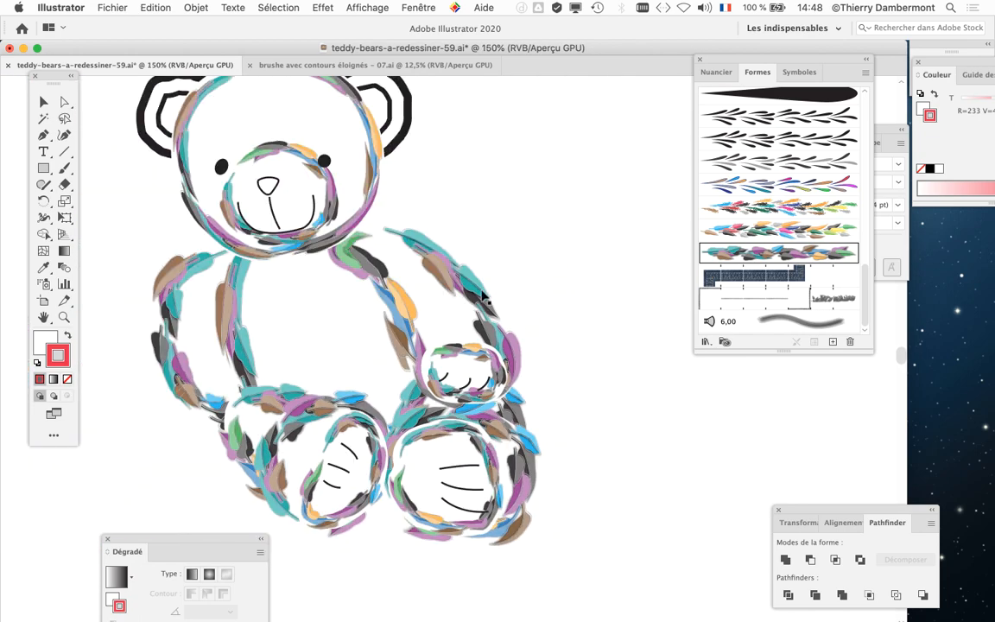
drag(511, 242, 324, 204)
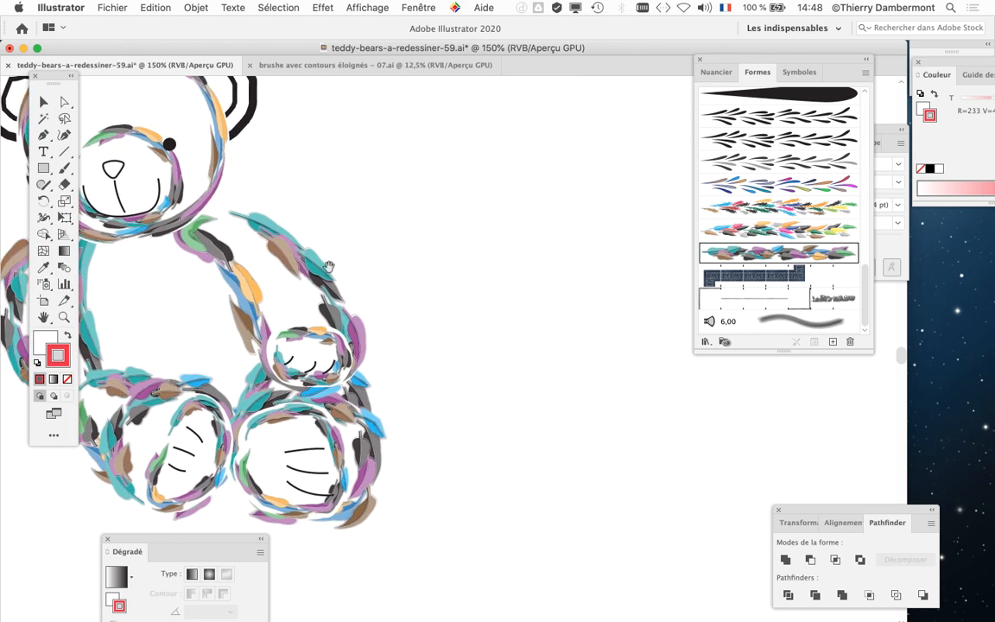
click(316, 275)
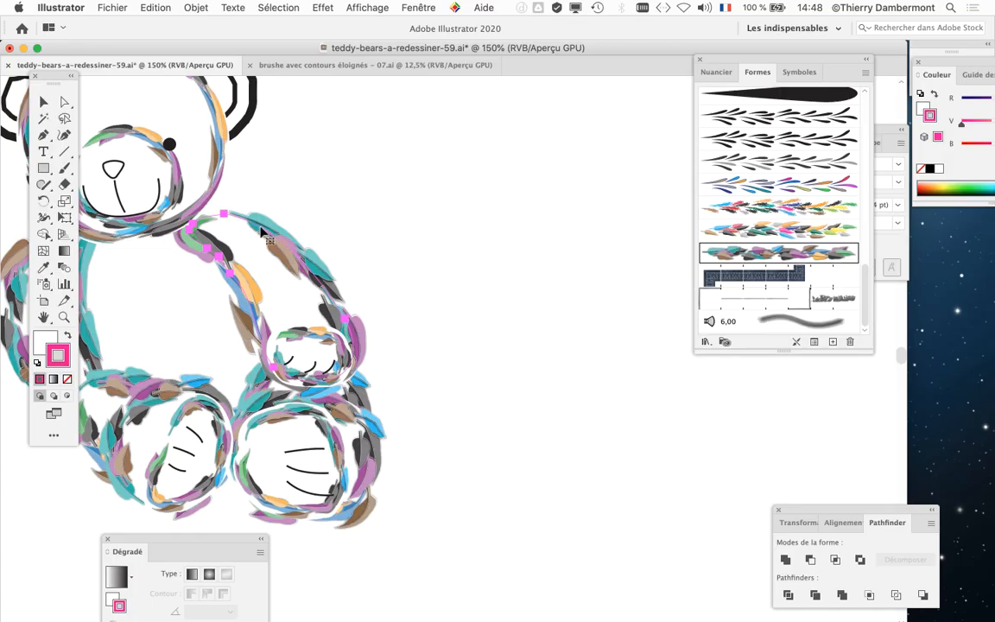
drag(262, 232, 507, 162)
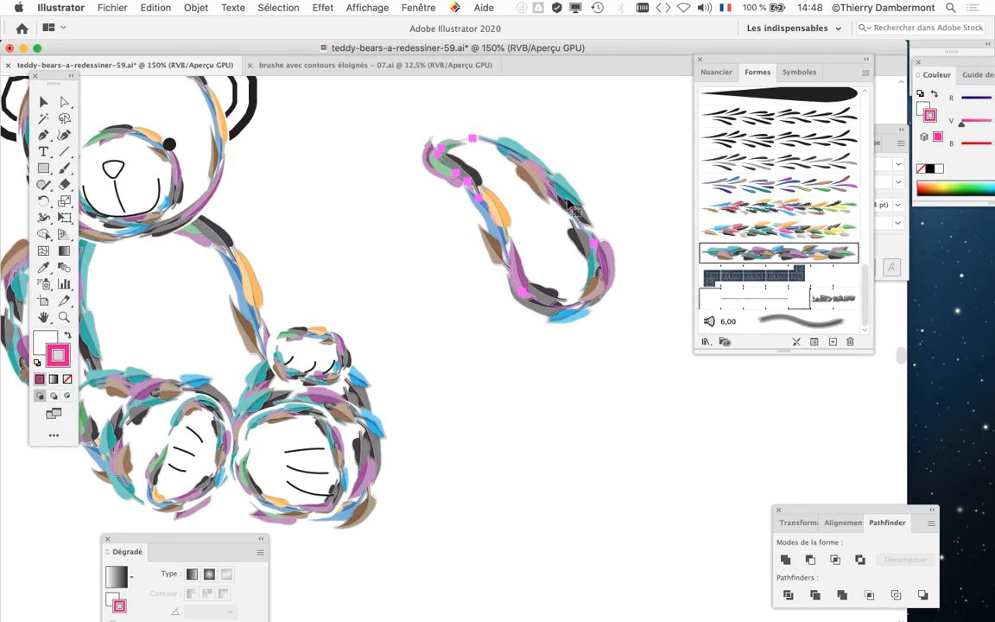
key(super+z)
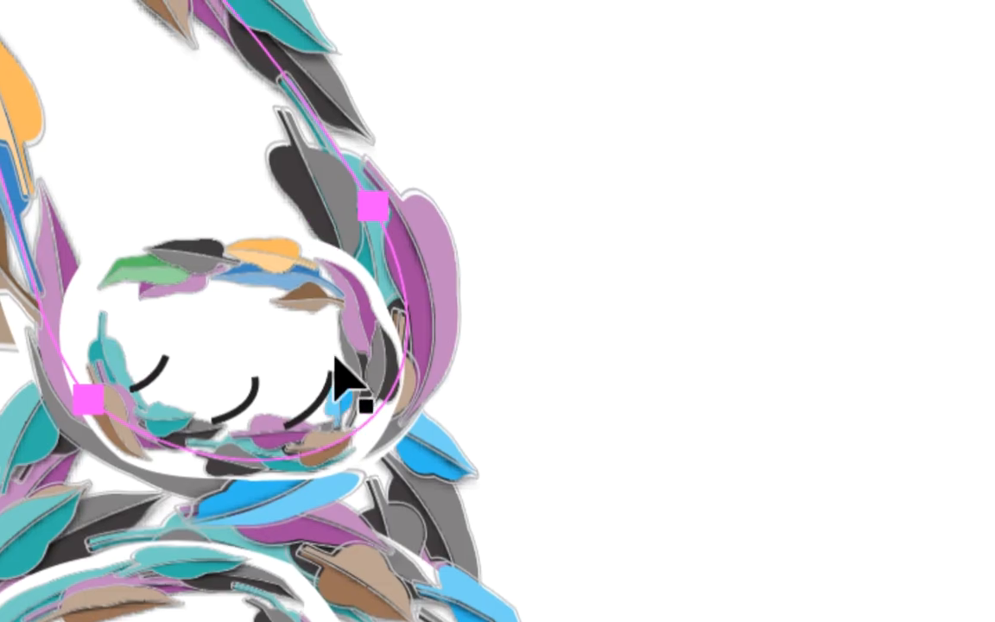
Move the paw's oval leaf stroke away from the right-hand arm, and undo the move
click(335, 367)
drag(337, 348, 912, 200)
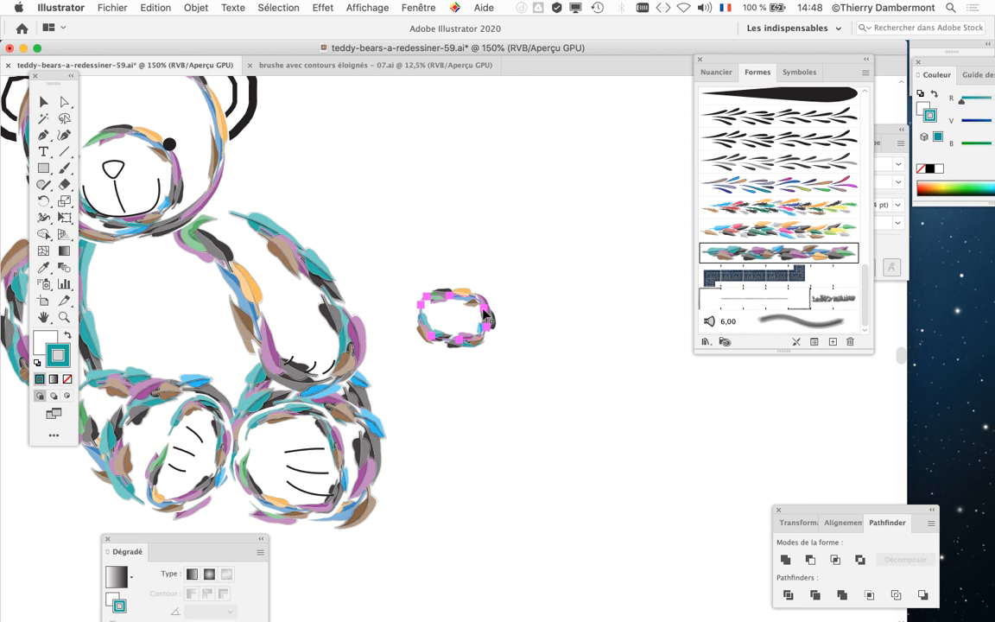
mouse_move(789, 60)
mouse_down()
mouse_move(712, 82)
mouse_move(633, 127)
mouse_up()
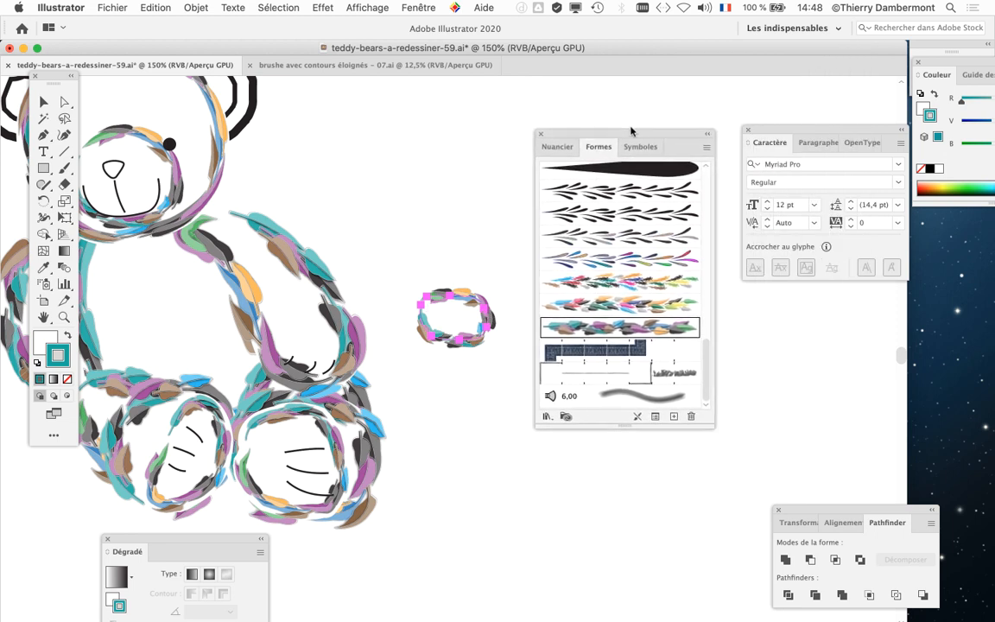
key(ctrl+z)
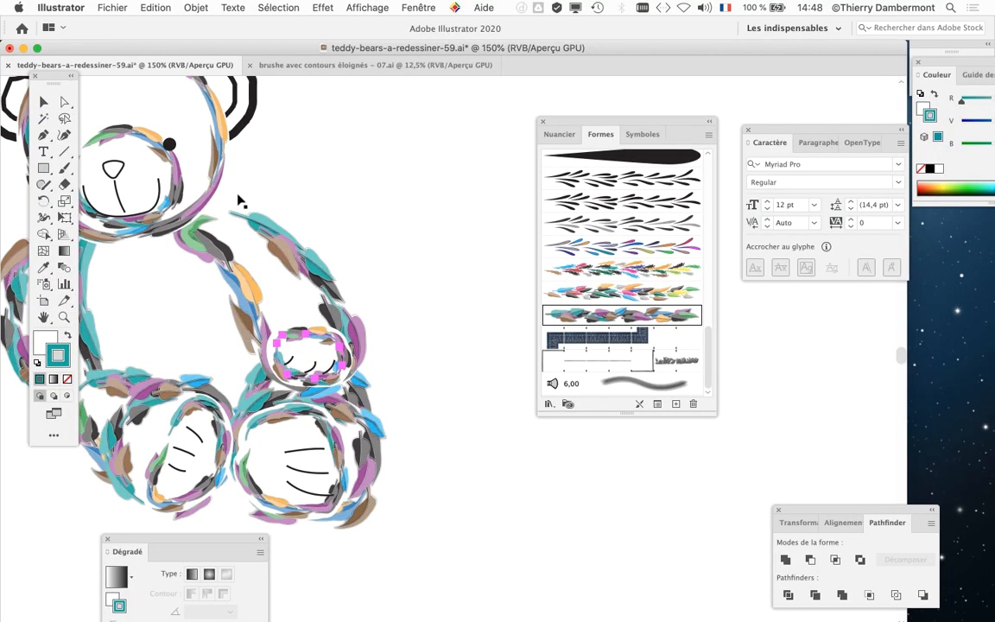
Paint three test strokes beside the bear with the leaf art brush: two short straight ones and a long wavy one
click(68, 172)
drag(457, 254, 455, 252)
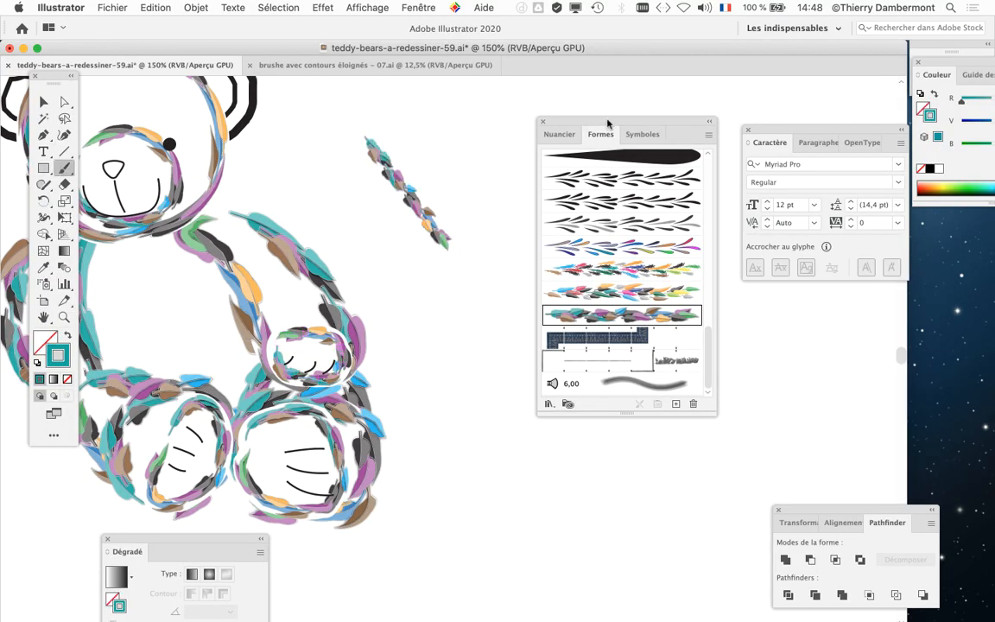
drag(607, 124, 728, 116)
drag(550, 468, 550, 469)
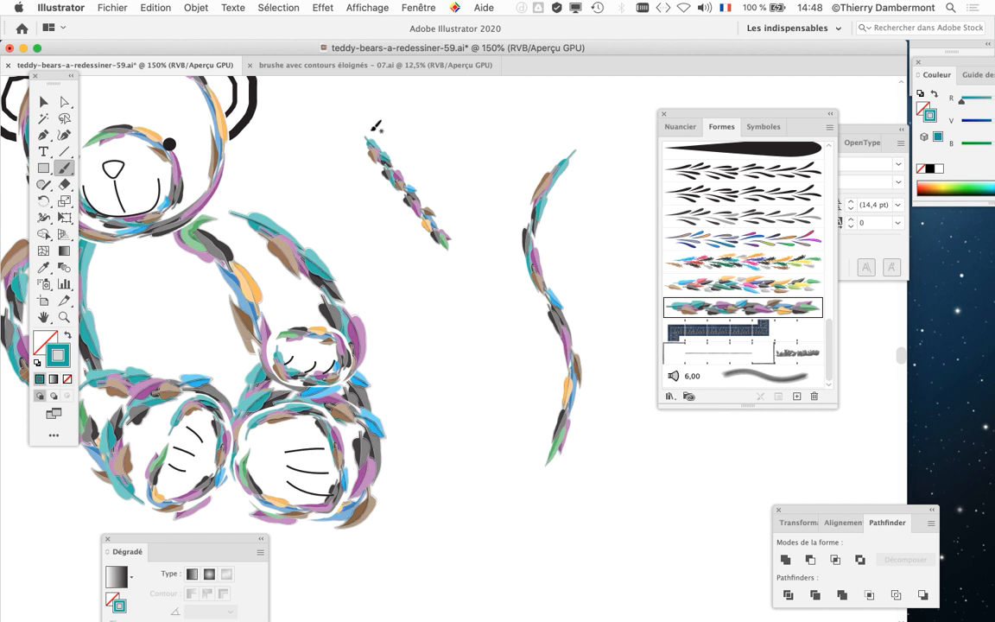
drag(506, 226, 505, 225)
Select the three painted test strokes and set their stroke weight to 0,4 pt
click(43, 101)
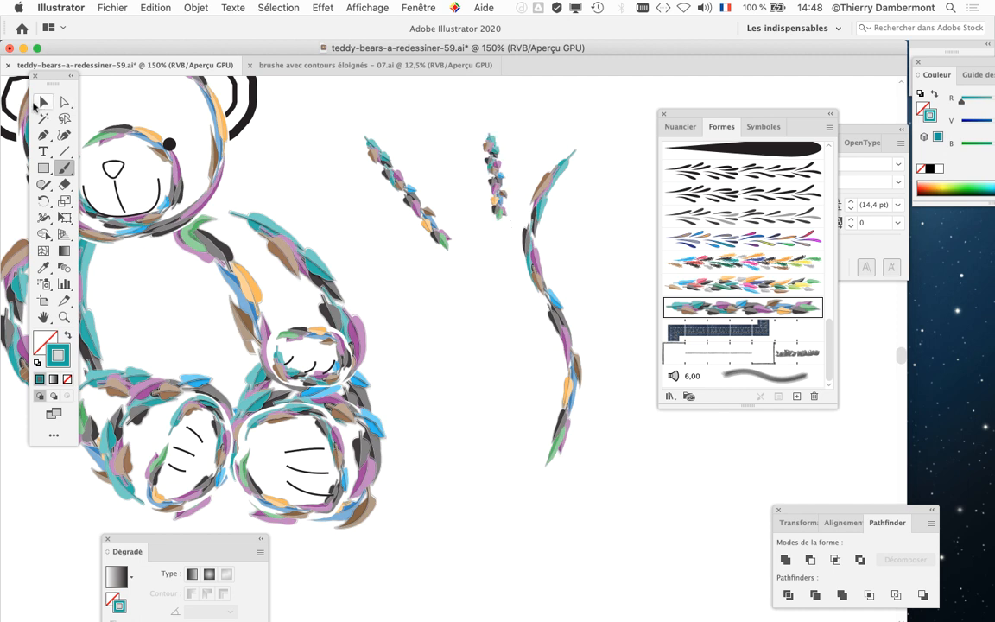
drag(328, 159, 576, 233)
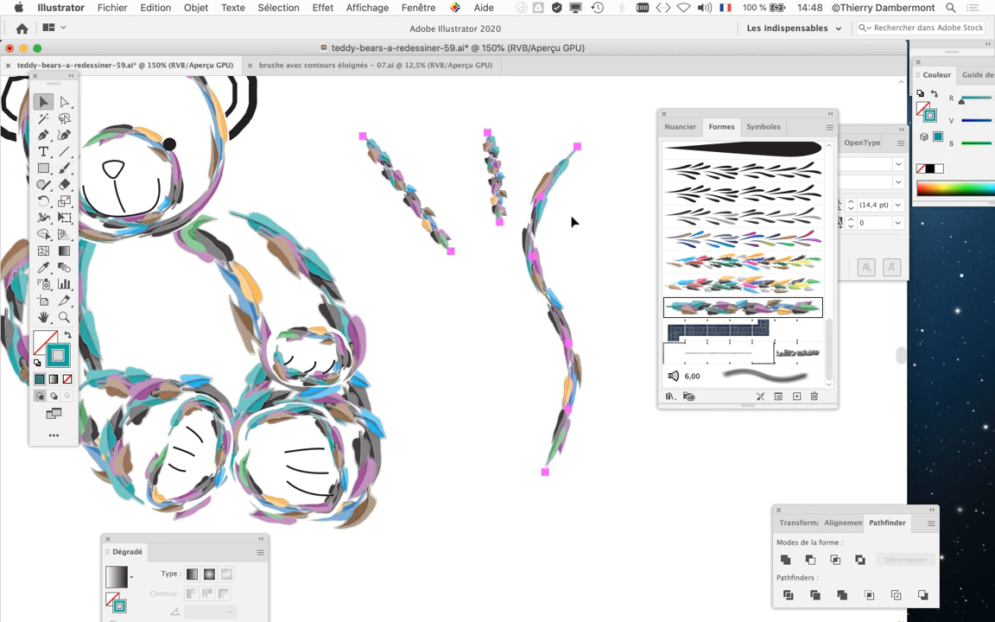
click(438, 10)
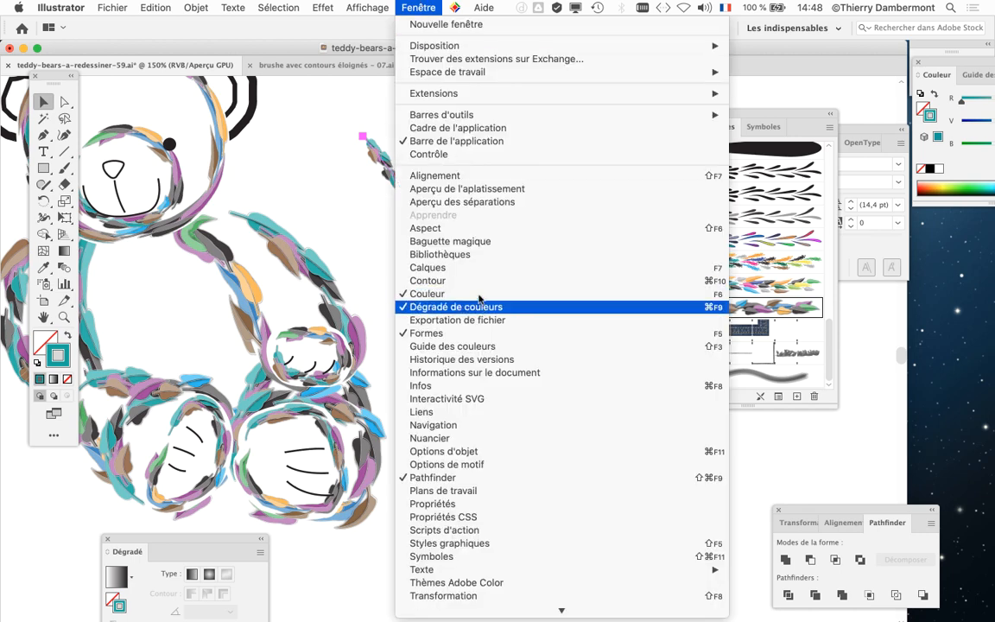
click(593, 290)
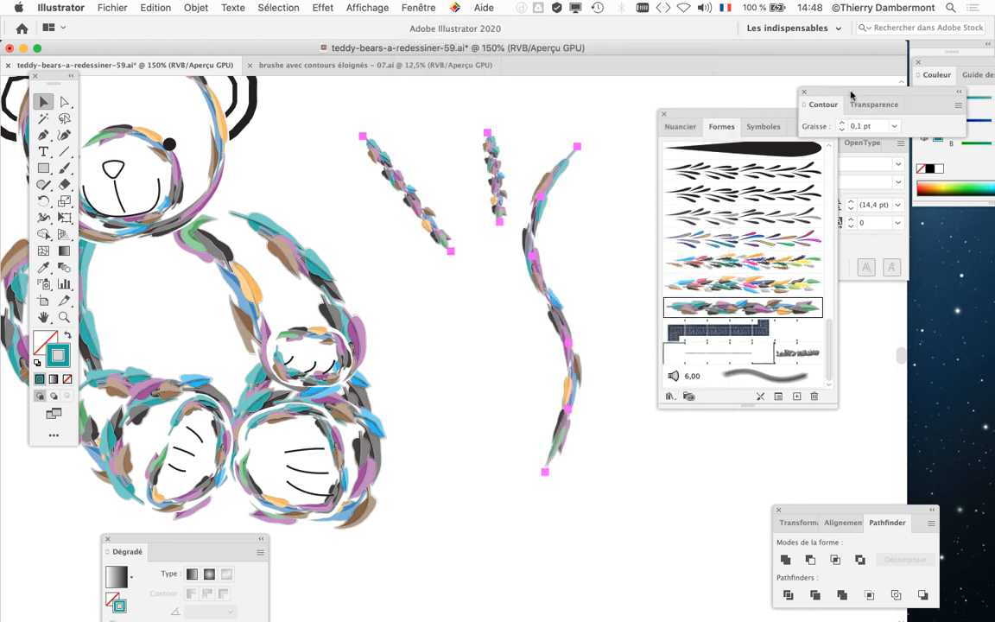
drag(739, 90, 528, 241)
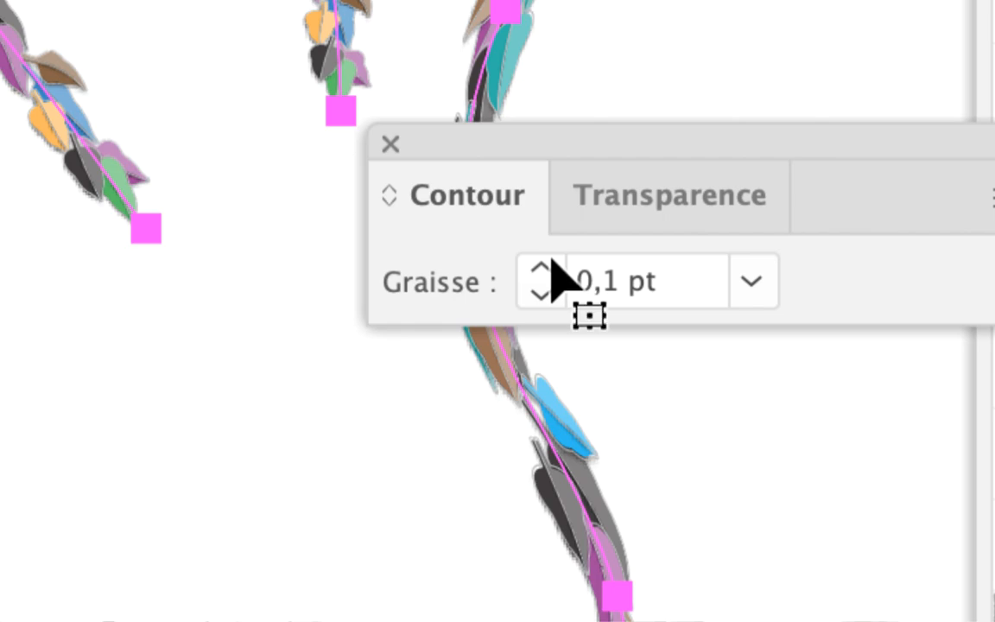
click(551, 261)
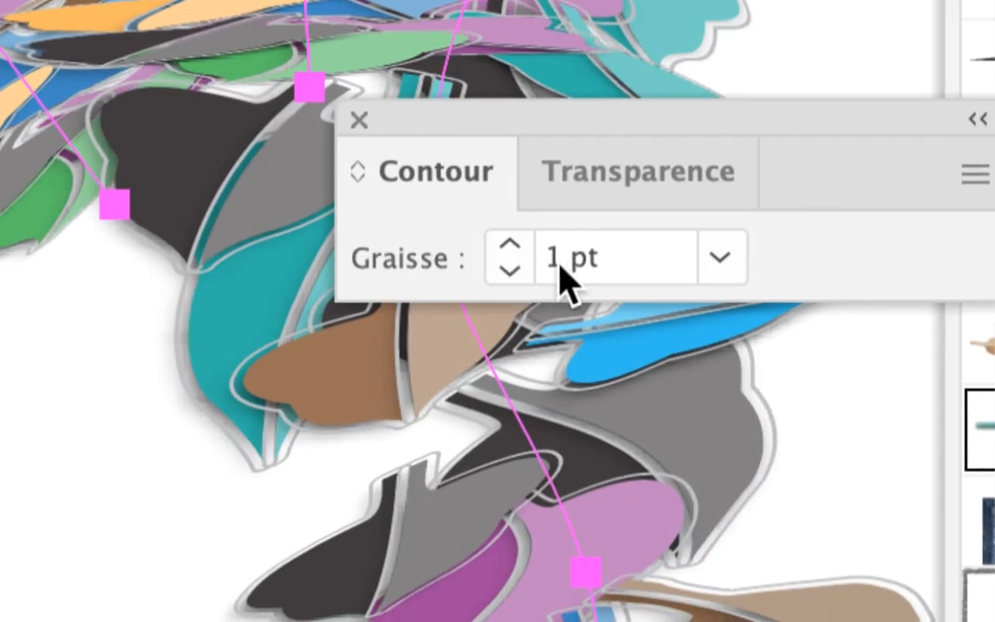
drag(562, 265, 558, 266)
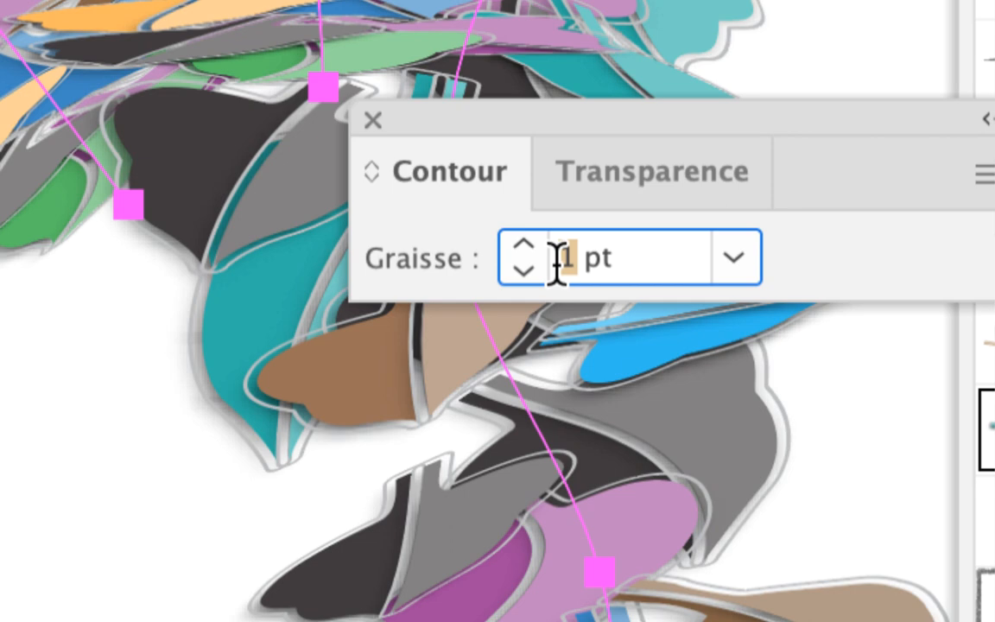
text(0,4)
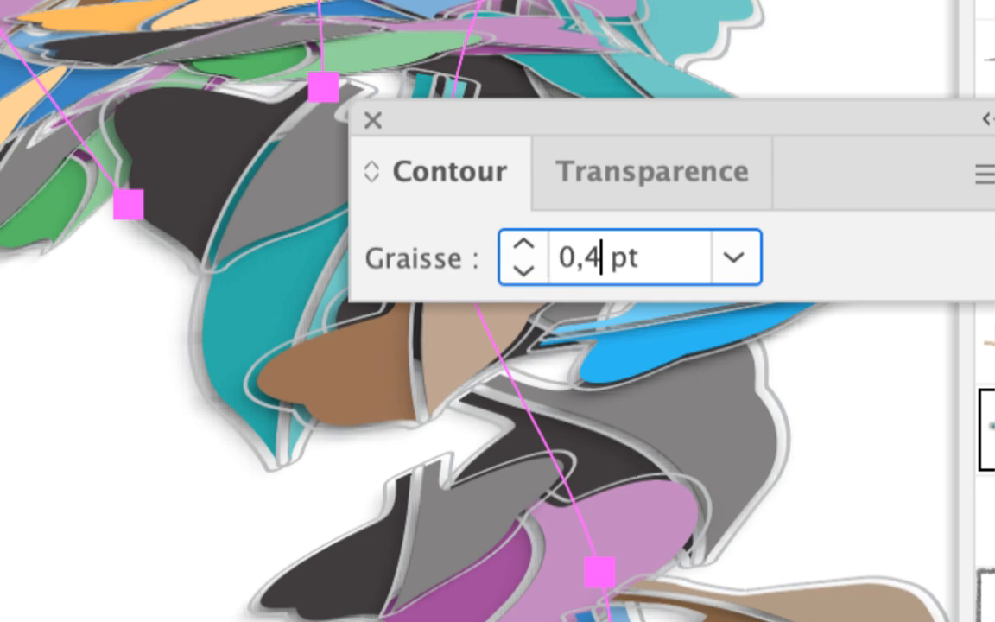
key(Return)
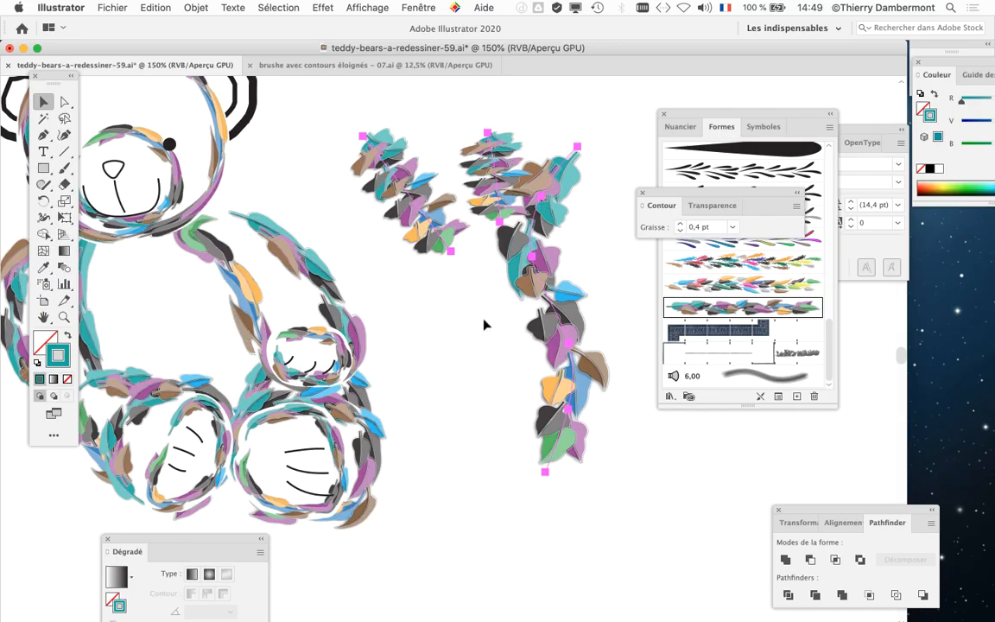
Move the short vertical test stroke below the diagonal one, shift the diagonal stroke slightly up, and select the long wavy stroke
click(485, 324)
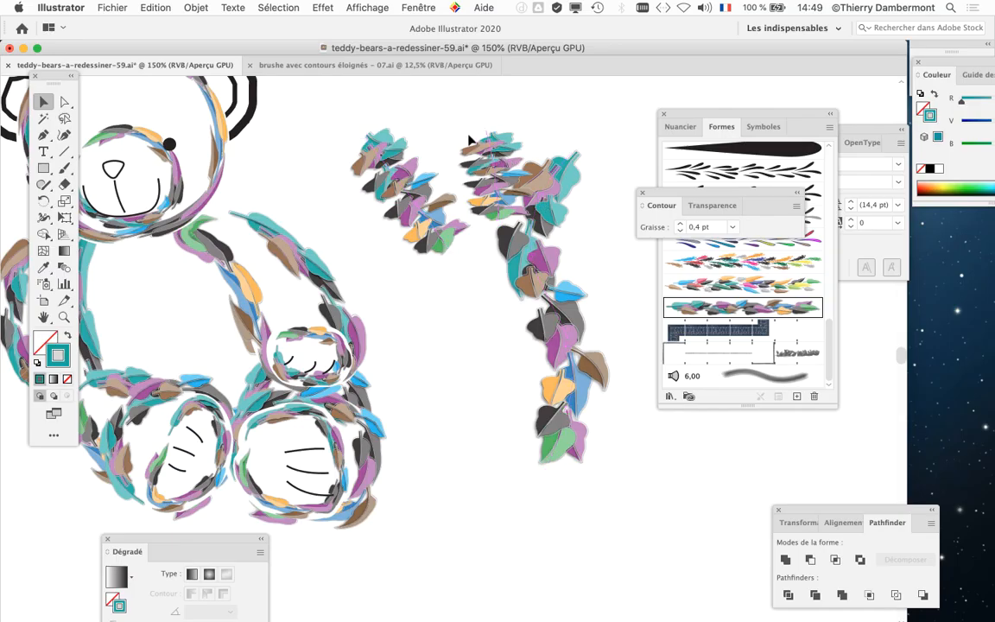
drag(469, 139, 449, 328)
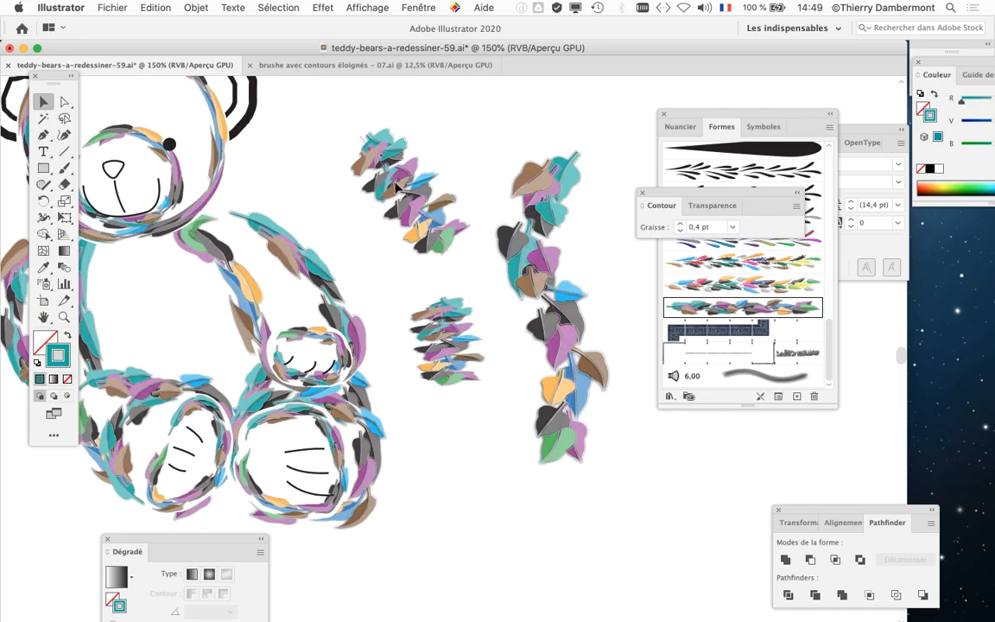
drag(397, 185, 399, 218)
click(537, 261)
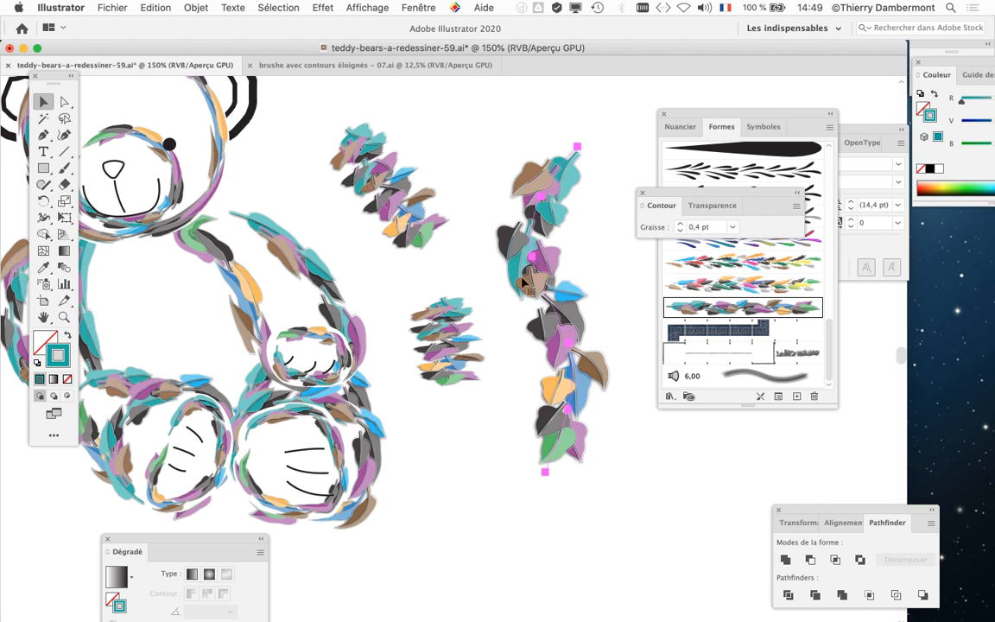
Look at the original leaf artwork in the brush document, and compare the leaf shapes on the short and long test strokes up close
drag(481, 286, 200, 242)
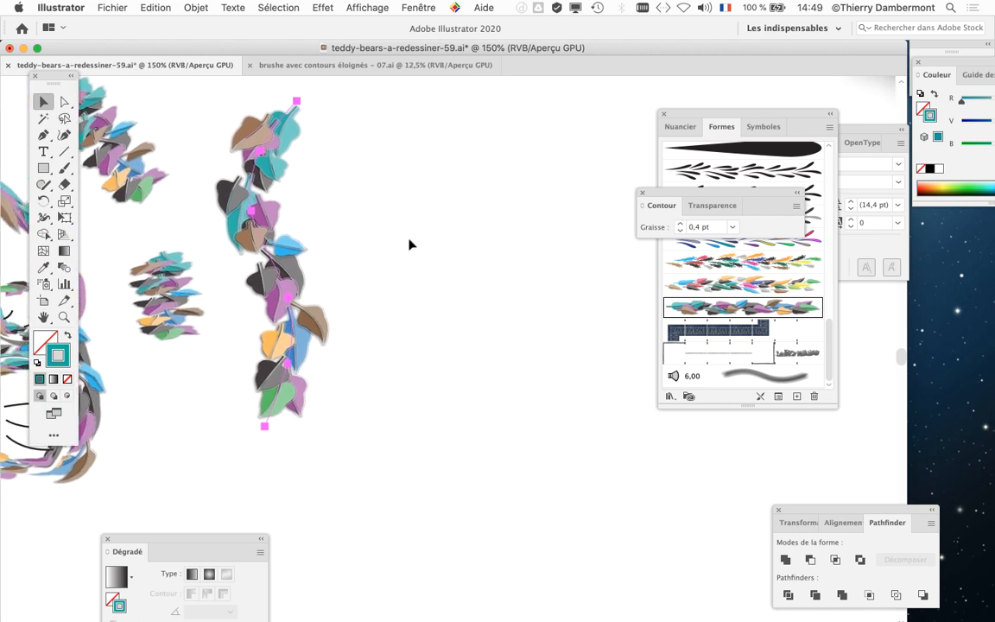
click(372, 64)
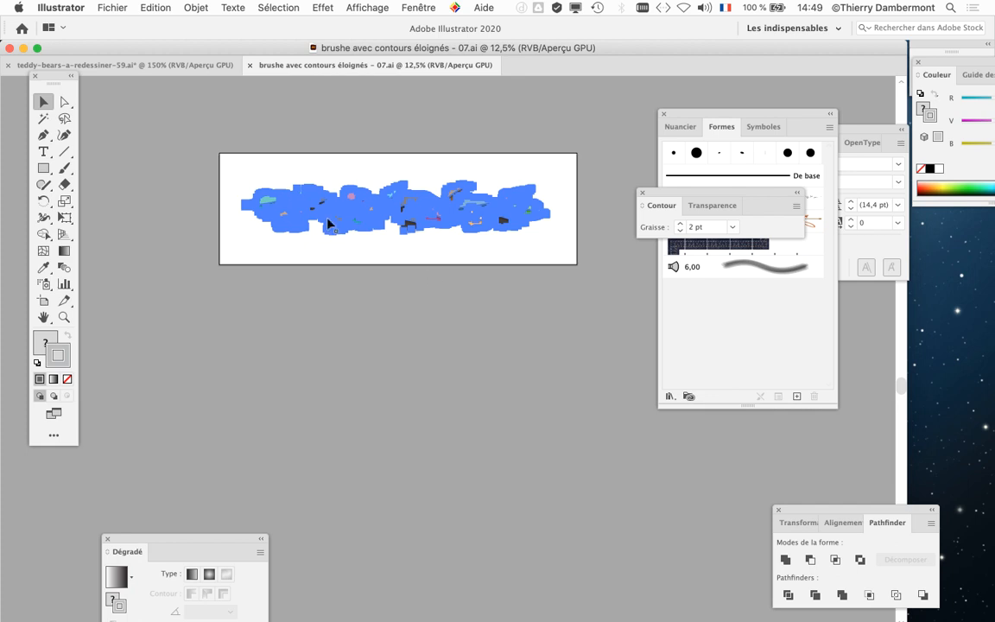
click(173, 65)
scroll(502, 330, left, 5)
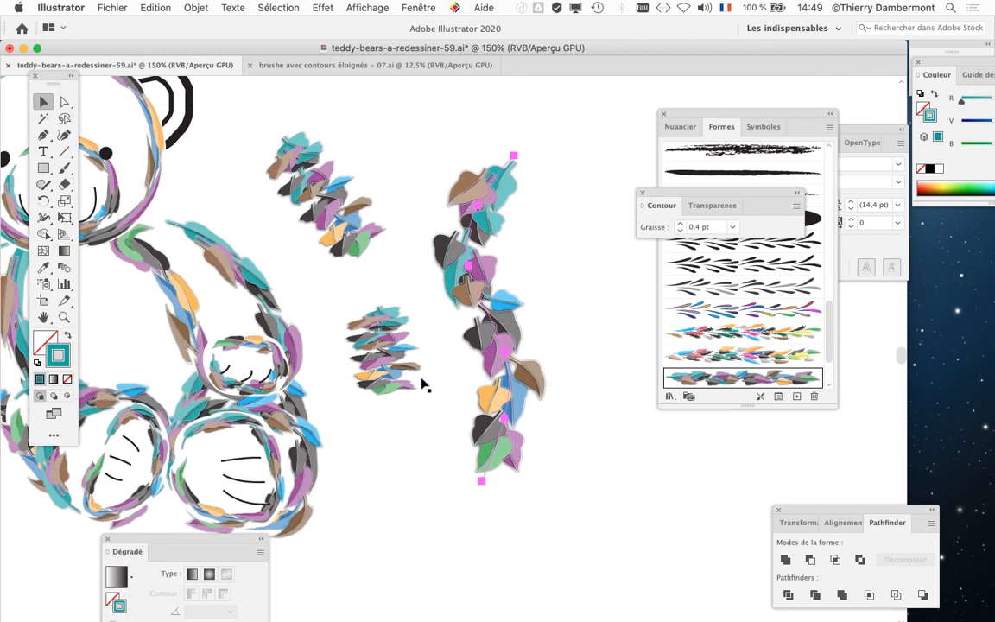
key(alt+super+8)
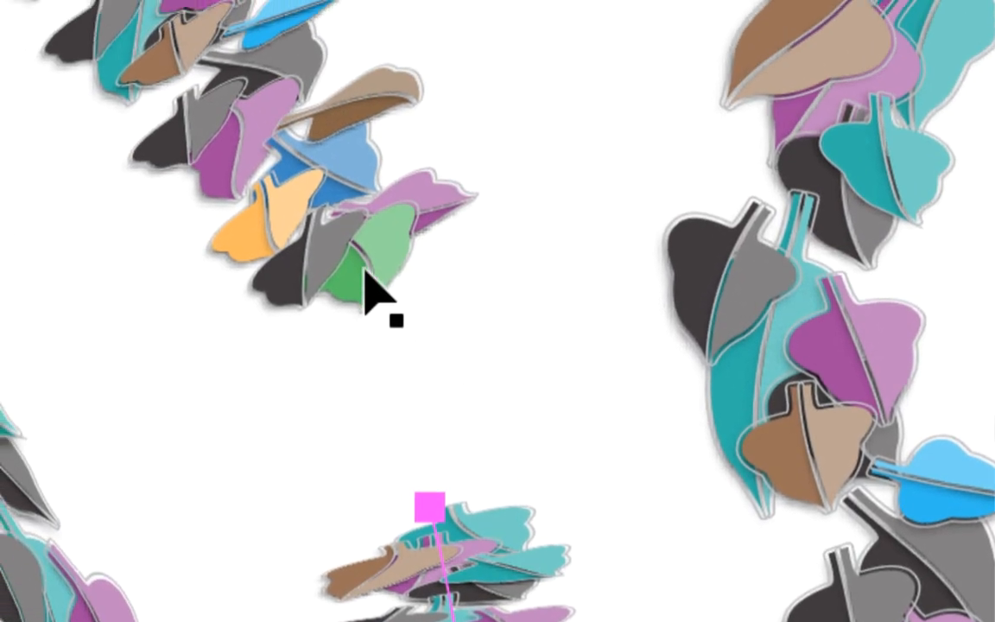
click(351, 239)
key(alt+super+8)
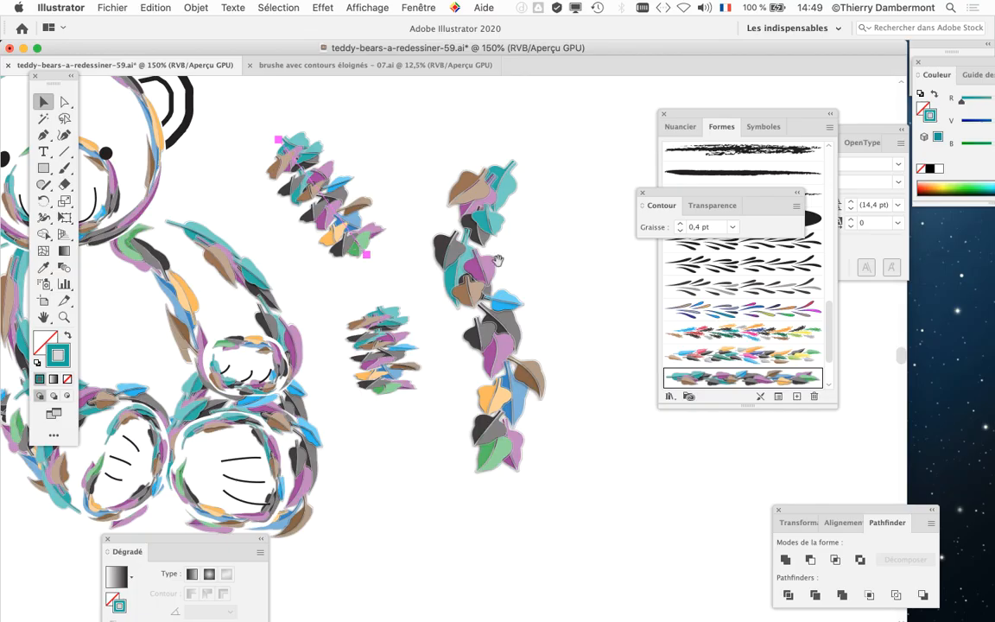
click(492, 301)
Paint five more leaf test strokes in the empty area beside the bear: an arc, a large winding curve, a diagonal and two vertical ones
scroll(168, 192, right, 5)
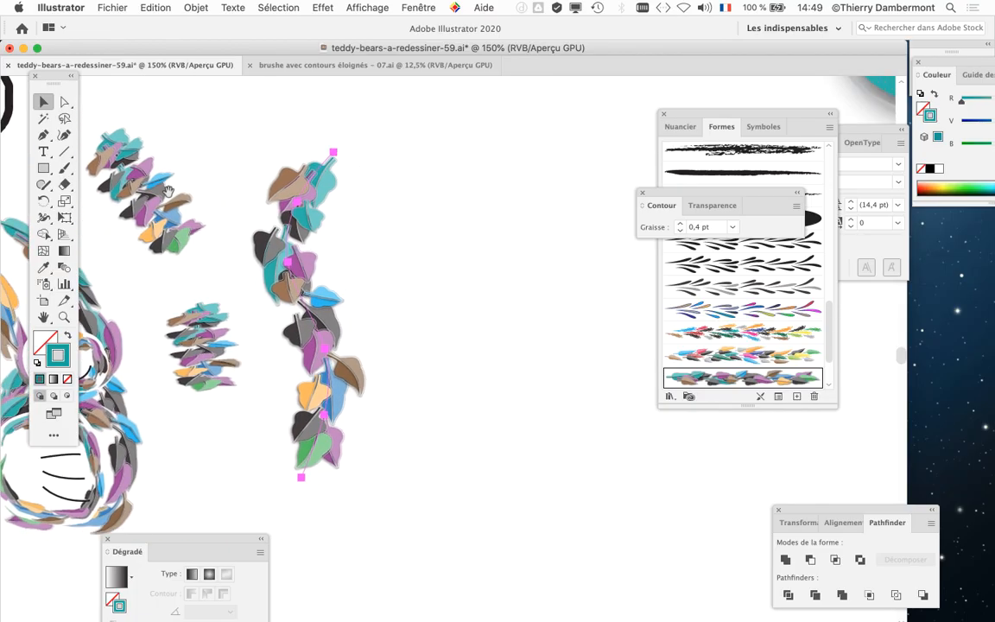
click(64, 167)
drag(479, 316, 466, 326)
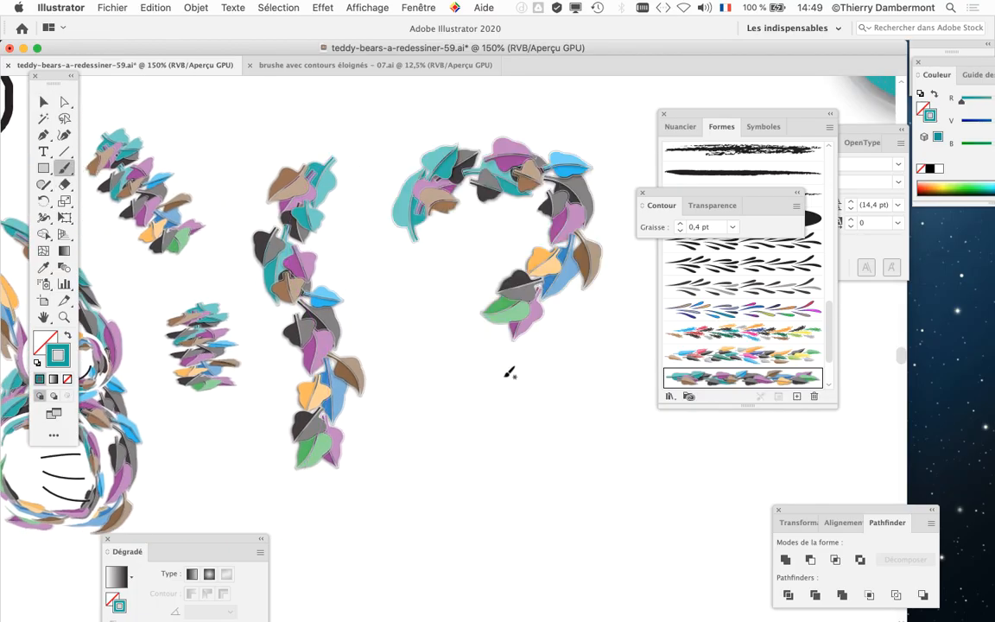
scroll(389, 328, right, 5)
scroll(389, 328, down, 2)
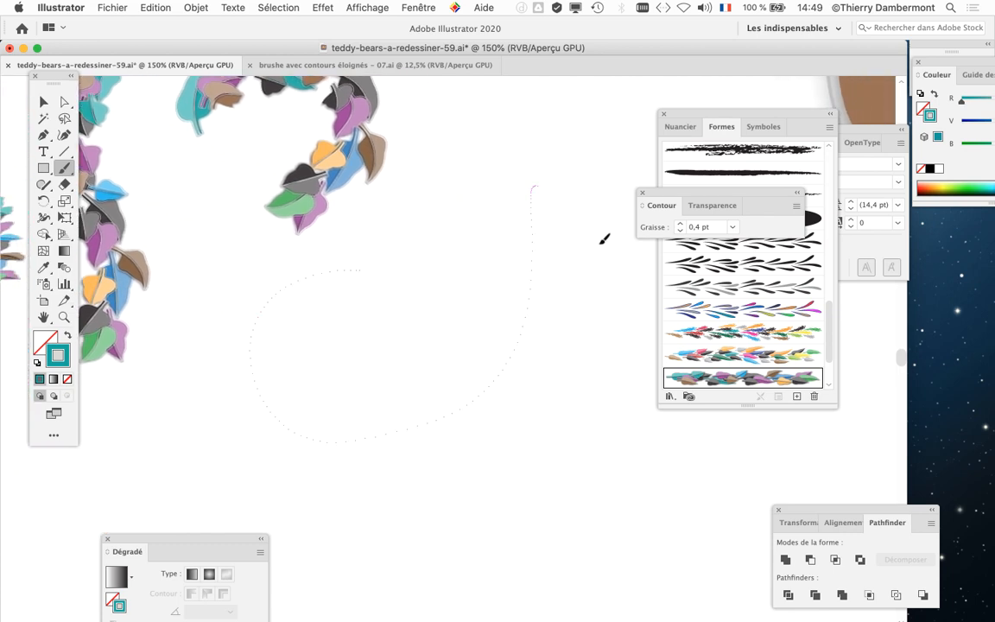
drag(321, 556, 295, 541)
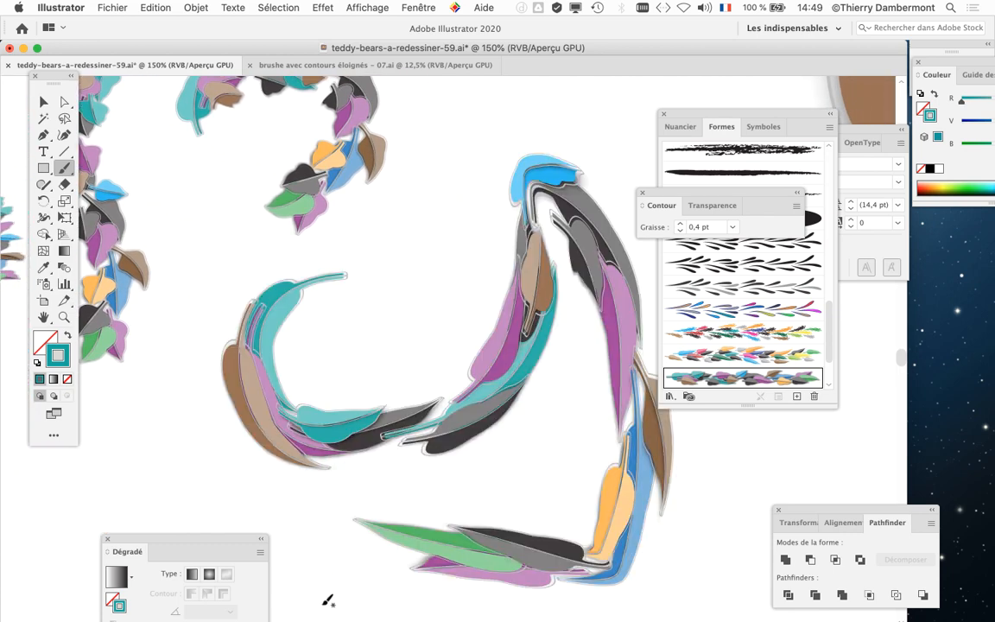
scroll(418, 320, up, 5)
drag(456, 154, 404, 421)
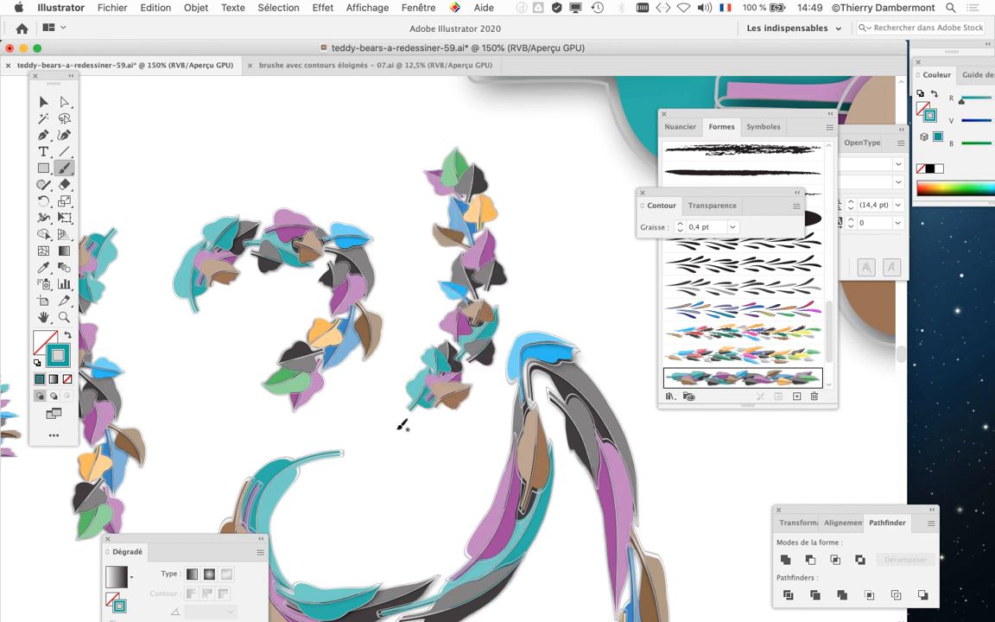
scroll(404, 325, up, 4)
scroll(403, 325, left, 3)
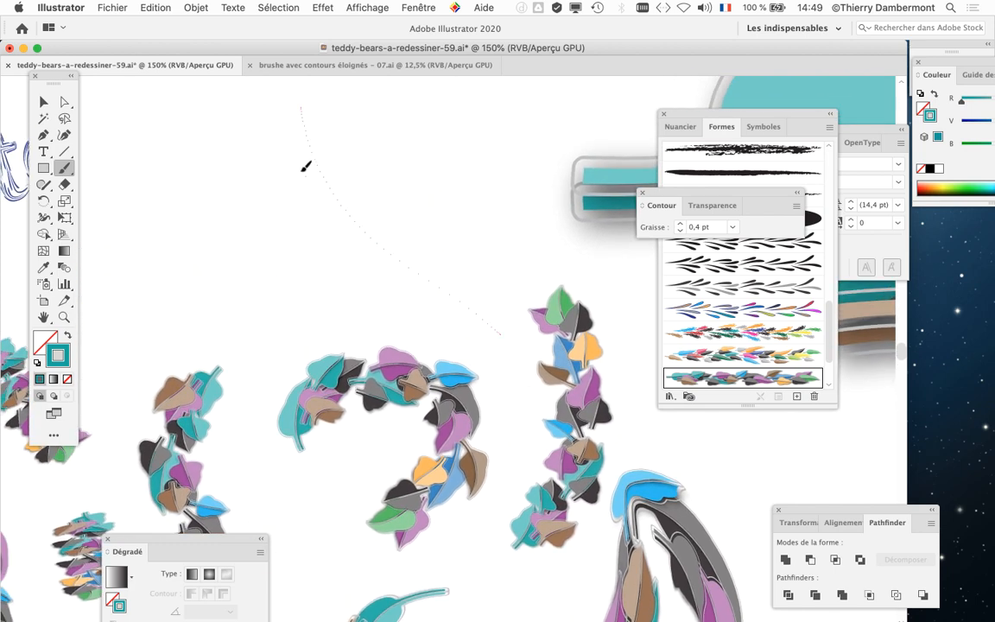
scroll(257, 321, up, 3)
scroll(257, 321, left, 3)
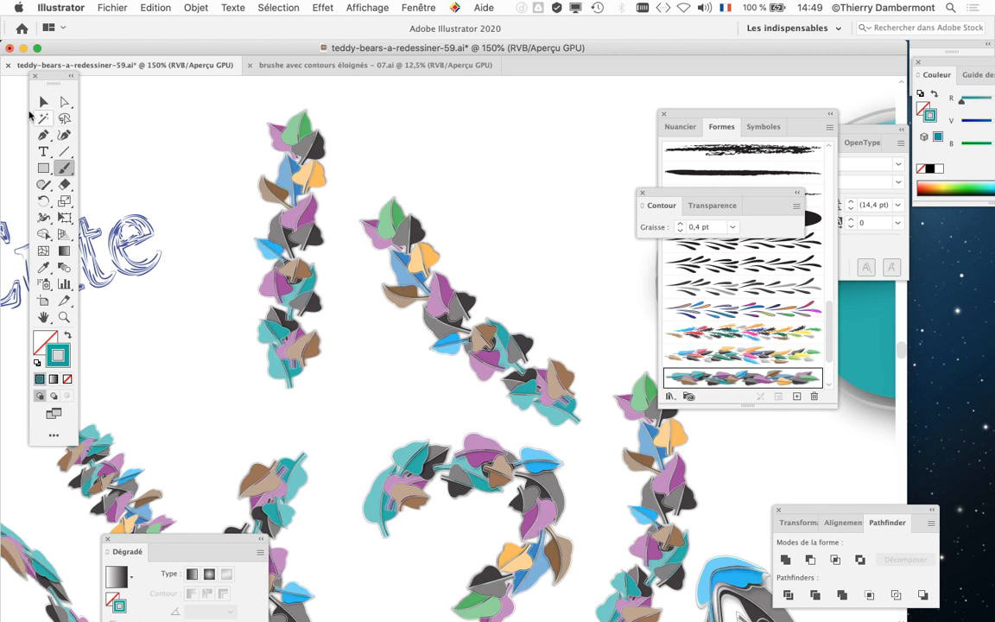
Delete all the leaf test strokes painted beside the bear, both the short and the long ones
click(44, 103)
scroll(425, 320, down, 3)
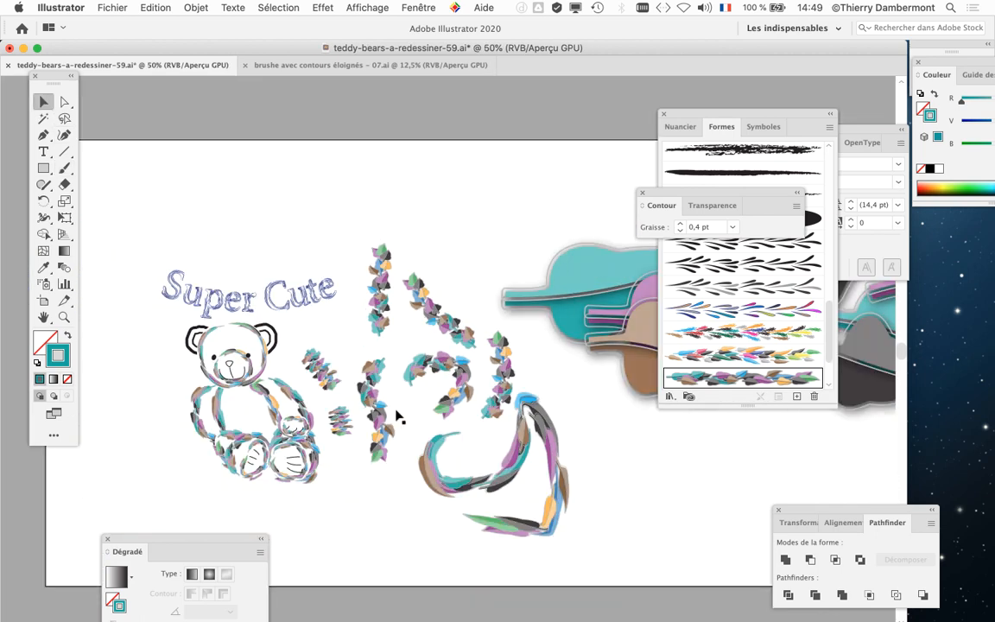
drag(460, 455, 460, 456)
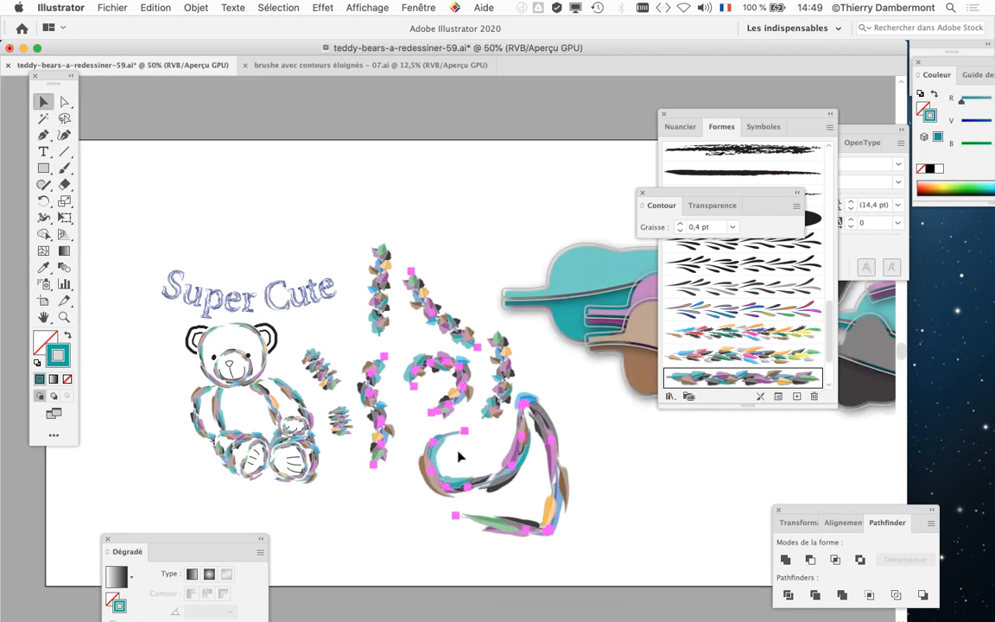
key(Delete)
drag(477, 379, 539, 423)
key(Delete)
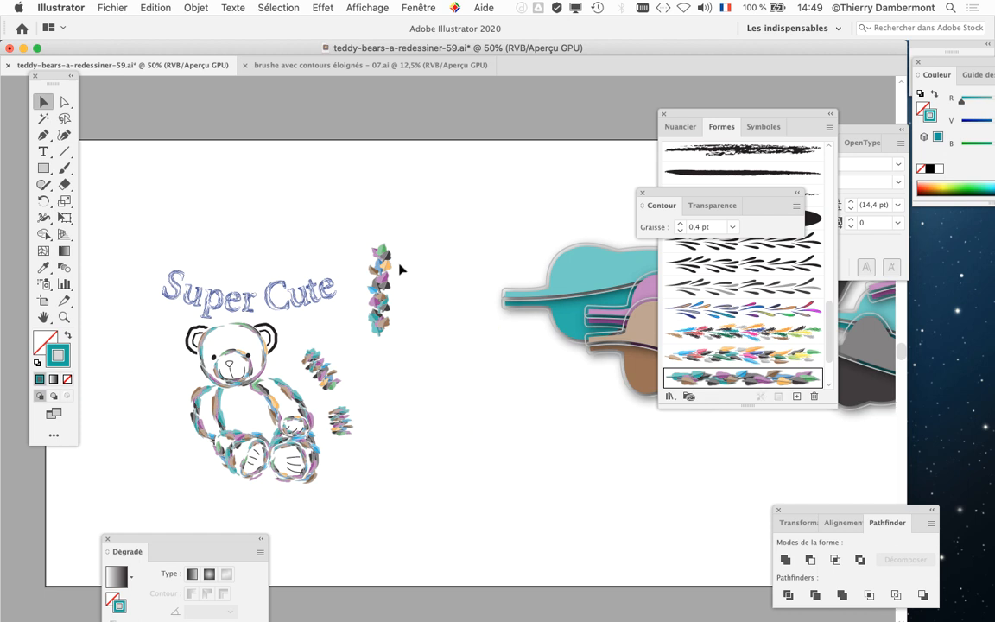
click(368, 299)
key(Delete)
drag(328, 386, 321, 391)
key(Delete)
drag(342, 413, 330, 425)
Move the right-hand arm's leaf stroke up beside the bear, and return it to its original place
scroll(275, 410, up, 5)
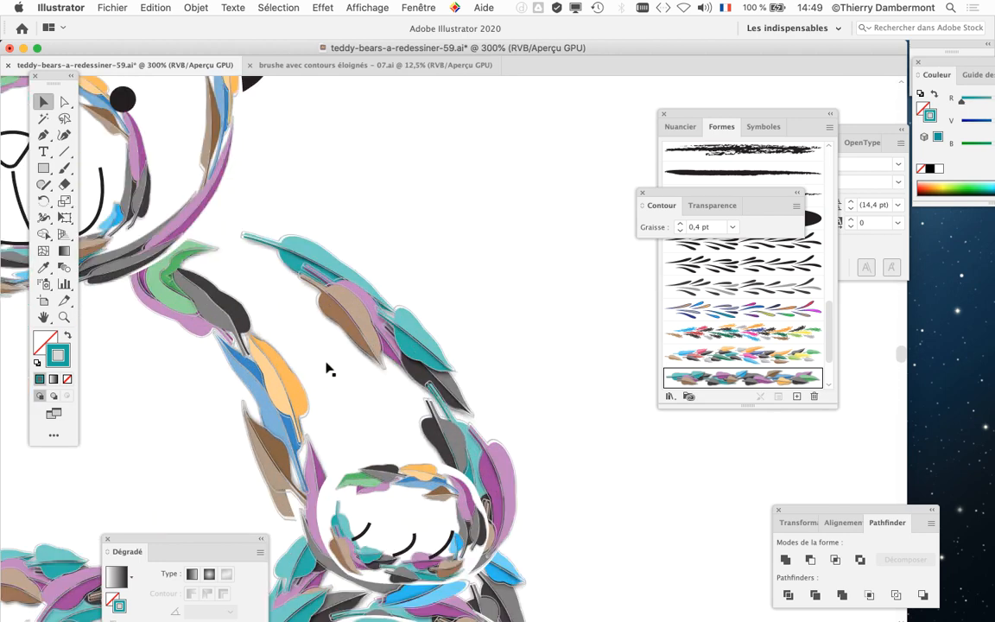
mouse_move(363, 339)
mouse_down()
mouse_move(462, 229)
mouse_move(458, 158)
mouse_up()
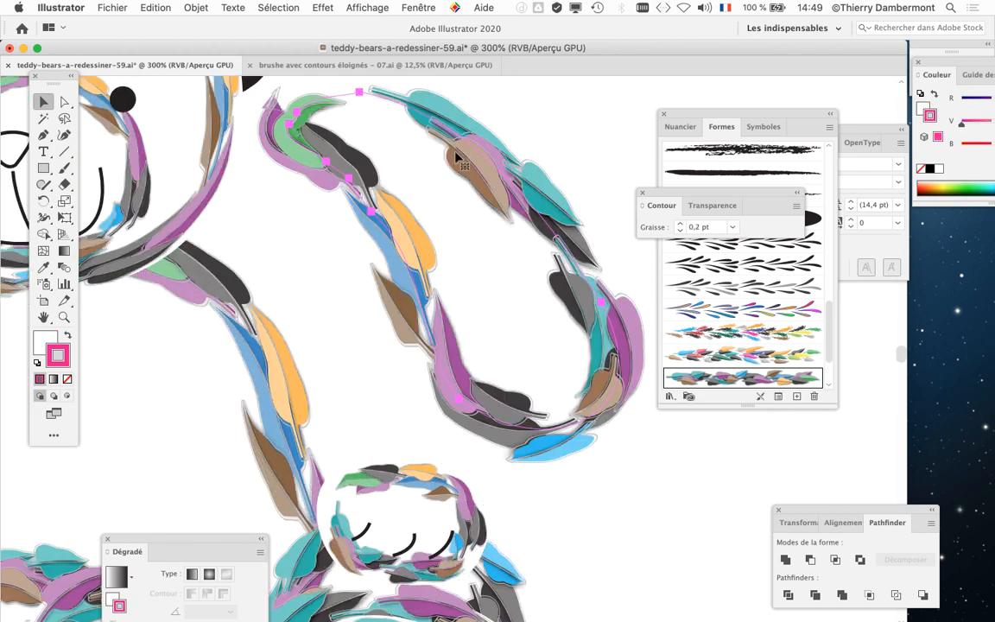
drag(358, 93, 230, 237)
drag(314, 437, 629, 358)
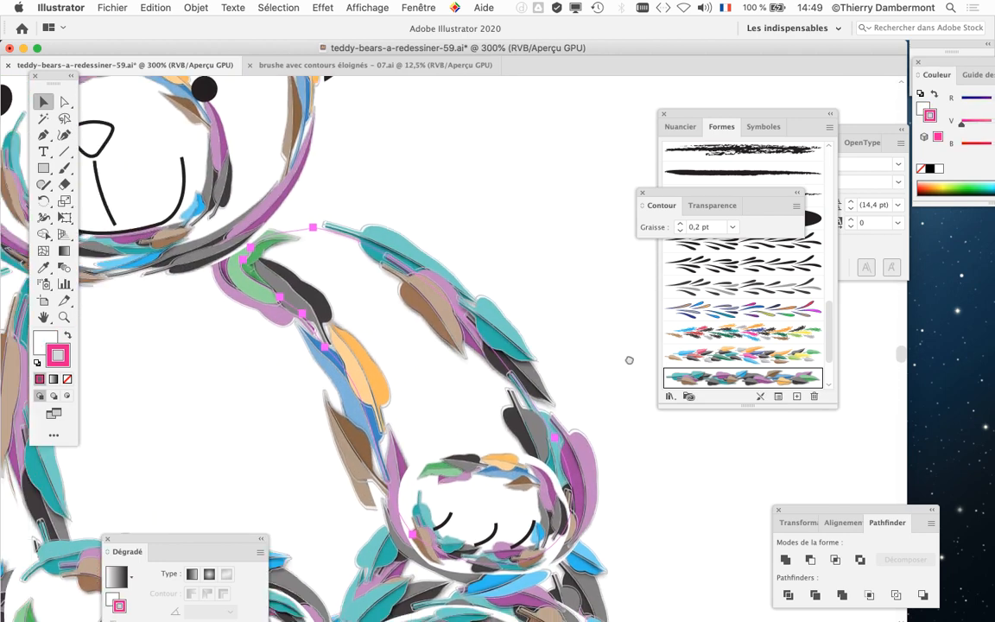
Move the left-hand arm's leaf stroke away from the bear's body, and undo the move
drag(236, 326, 652, 335)
drag(356, 287, 178, 234)
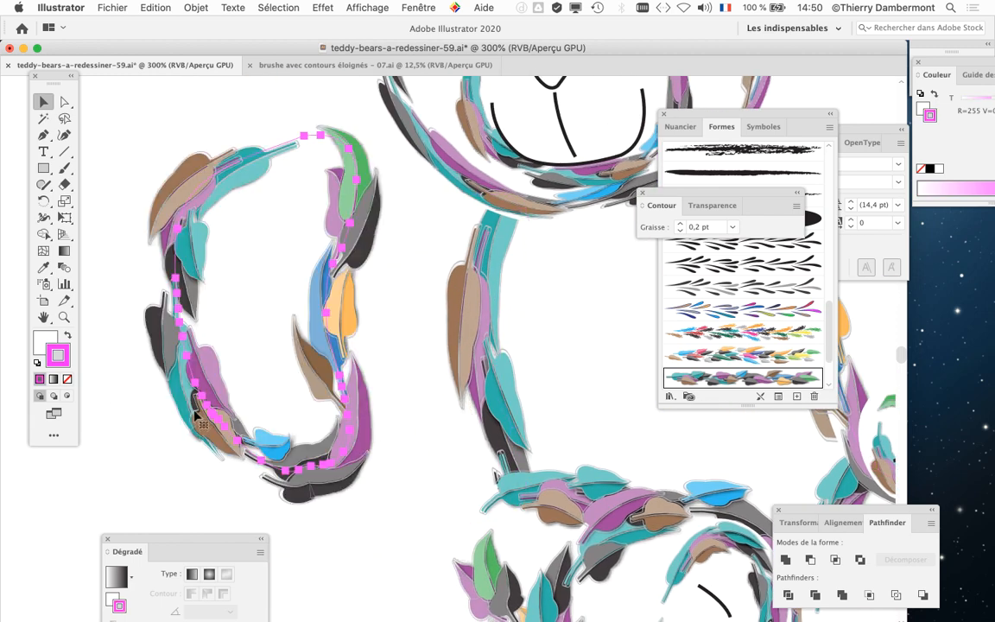
key(super+z)
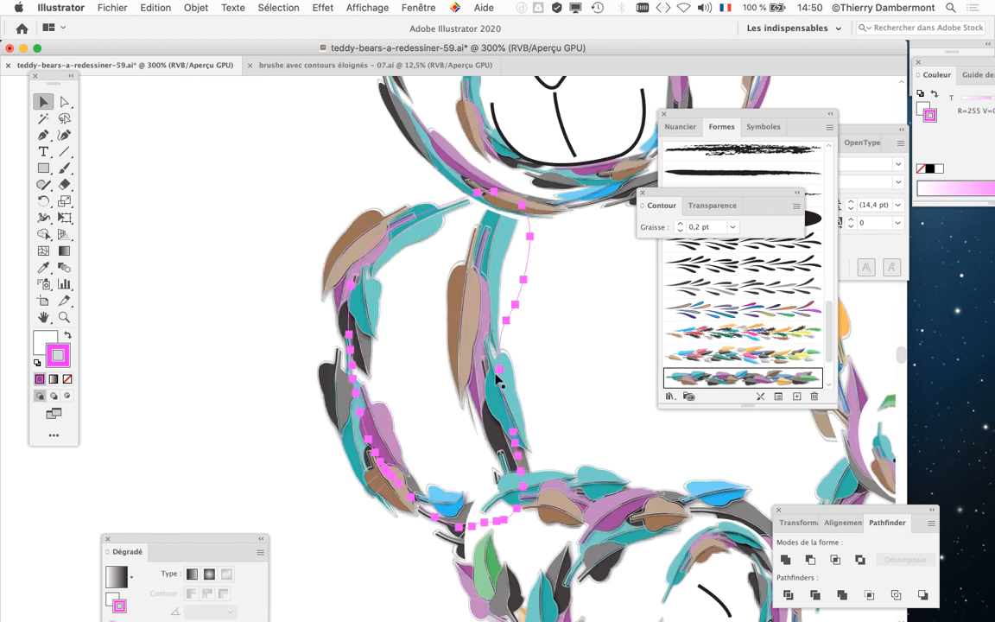
Save the document as teddy-bears-a-redessiner-60.ai in the teddy bear 17 folder, in Adobe Illustrator (ai) format
key(super+minus)
key(super+minus)
click(110, 7)
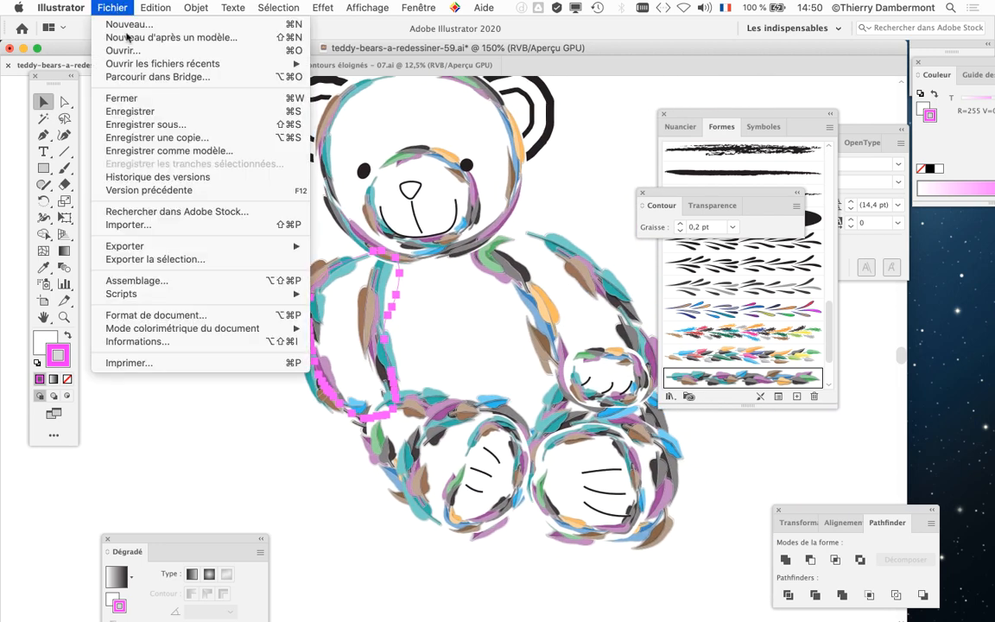
click(153, 112)
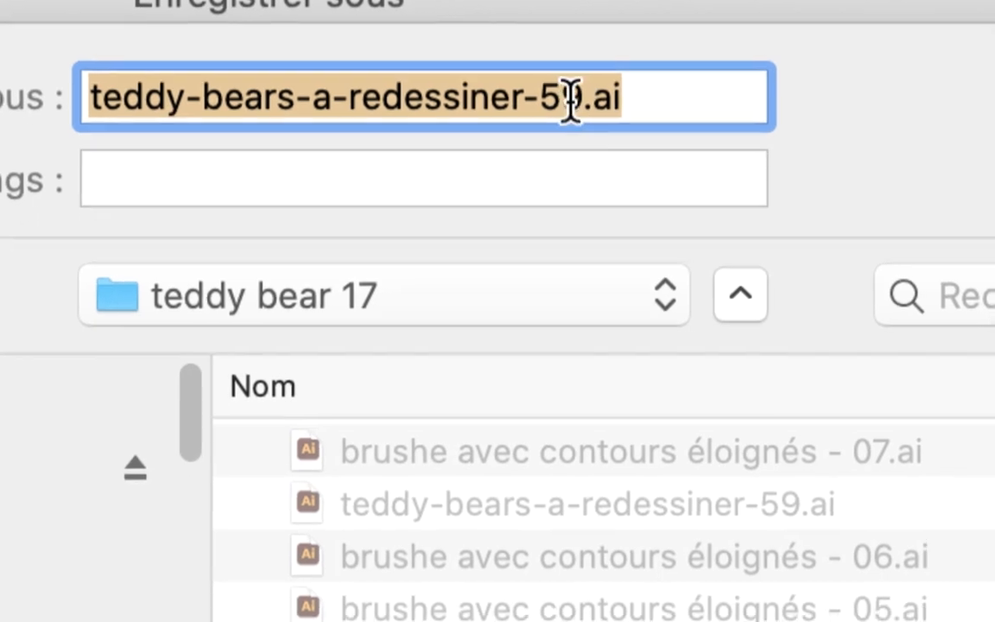
click(577, 93)
double_click(570, 95)
text(60)
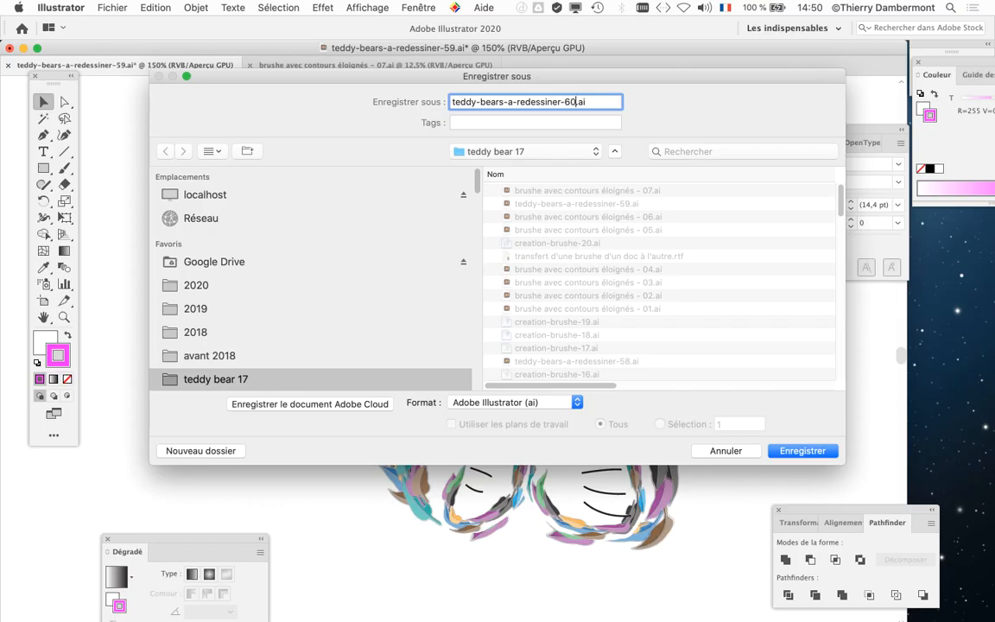
key(Return)
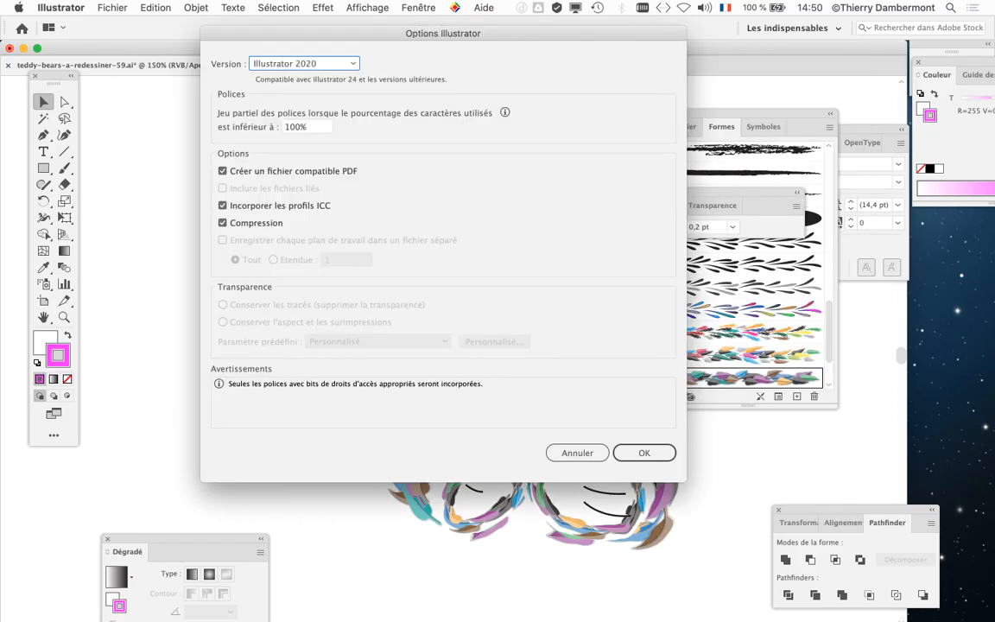